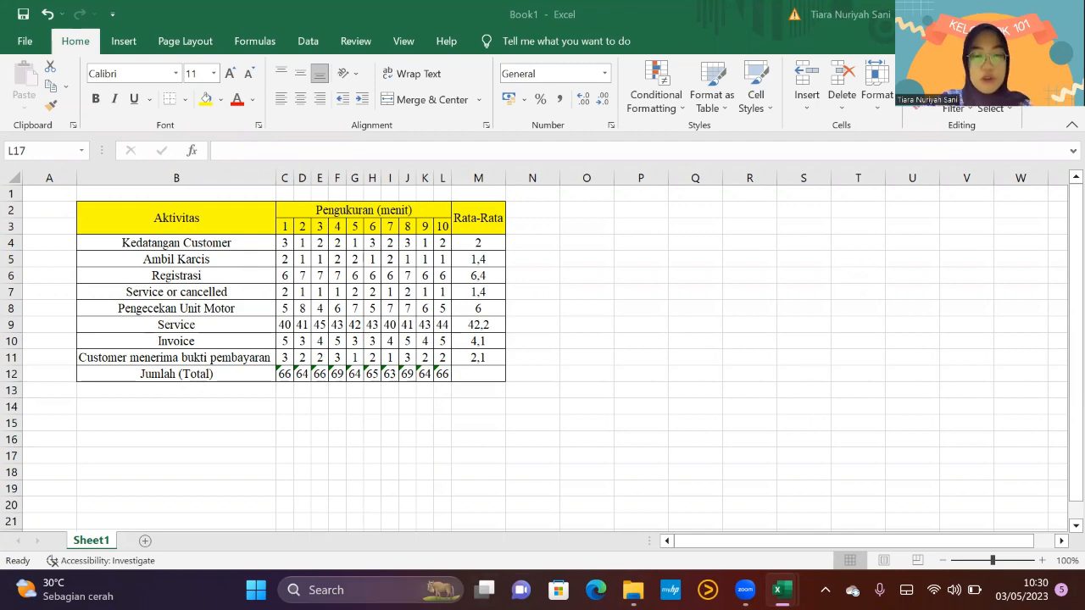
Open Notepad and list the ten Ambil Karcis measurements, one per line: 2, 1, 1, 2, 2, 1, 2, 1, 1, 1.
key("super+s")
type("NOTE")
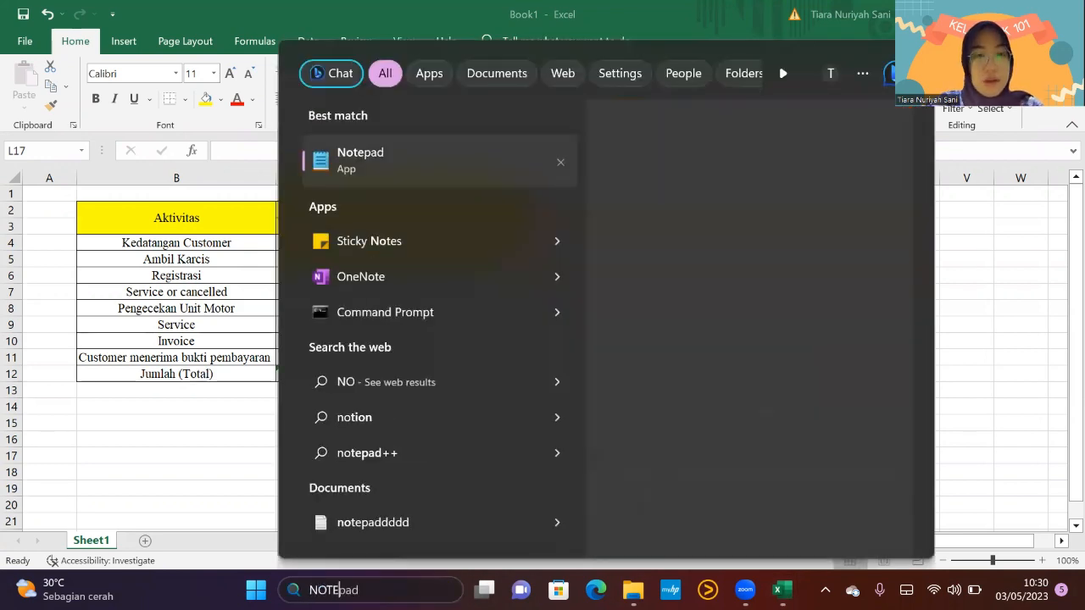
left_click(432, 155)
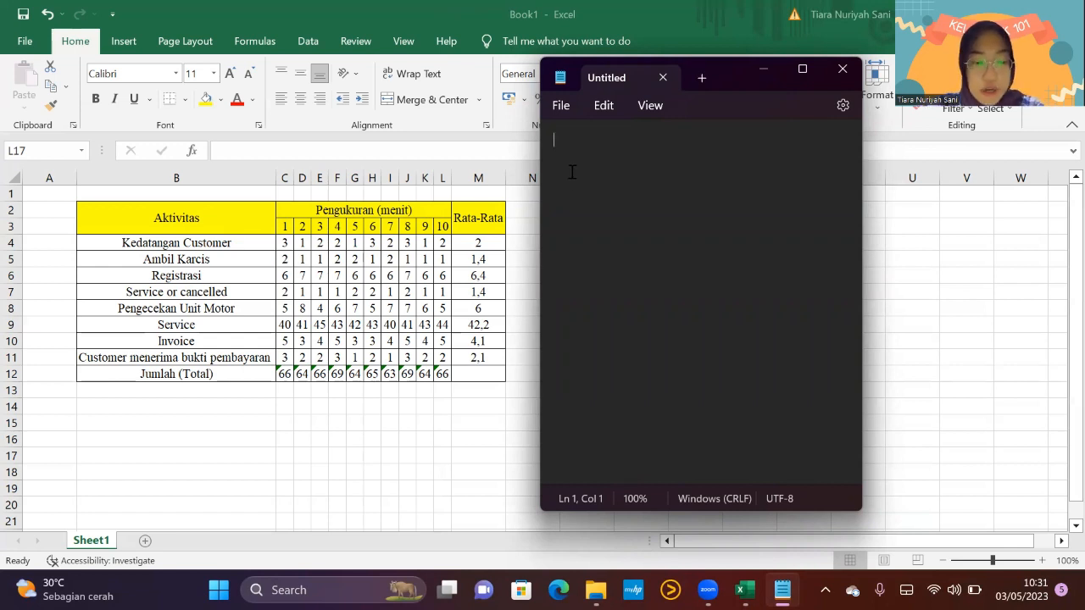
type("2")
key("Return")
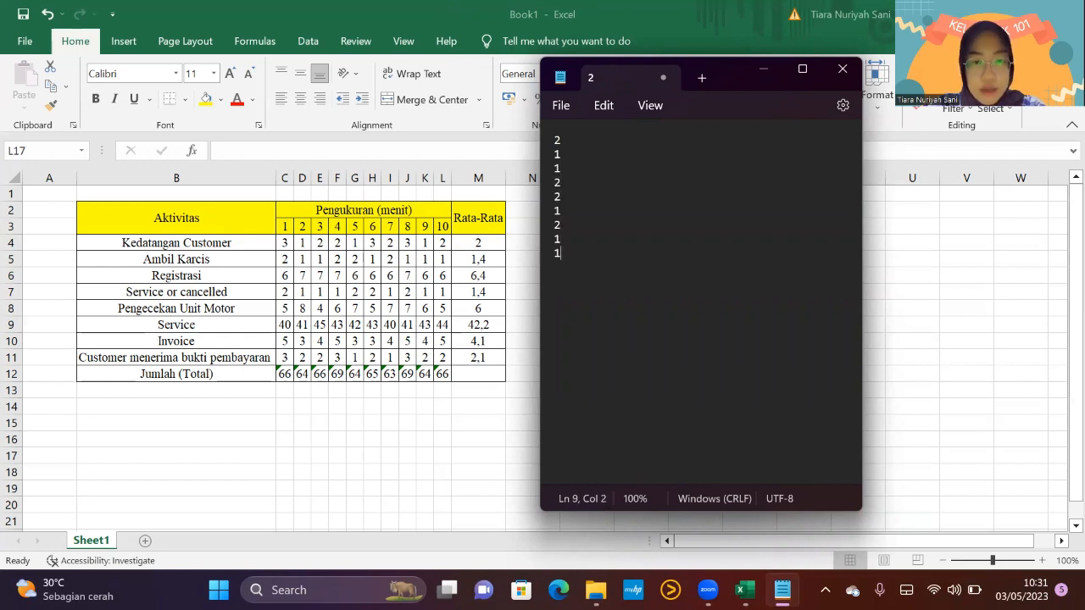
key("Return")
type("1")
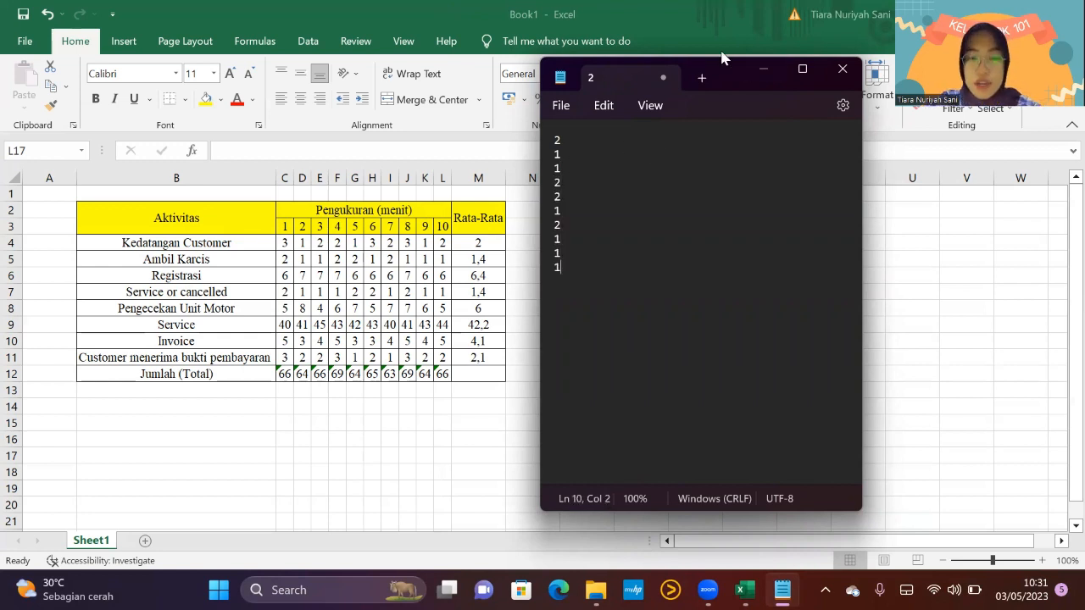
Start saving the text file and create and open a folder named "TUGAS BESAR MODUL 1" on the Desktop as its location.
key("ctrl+s")
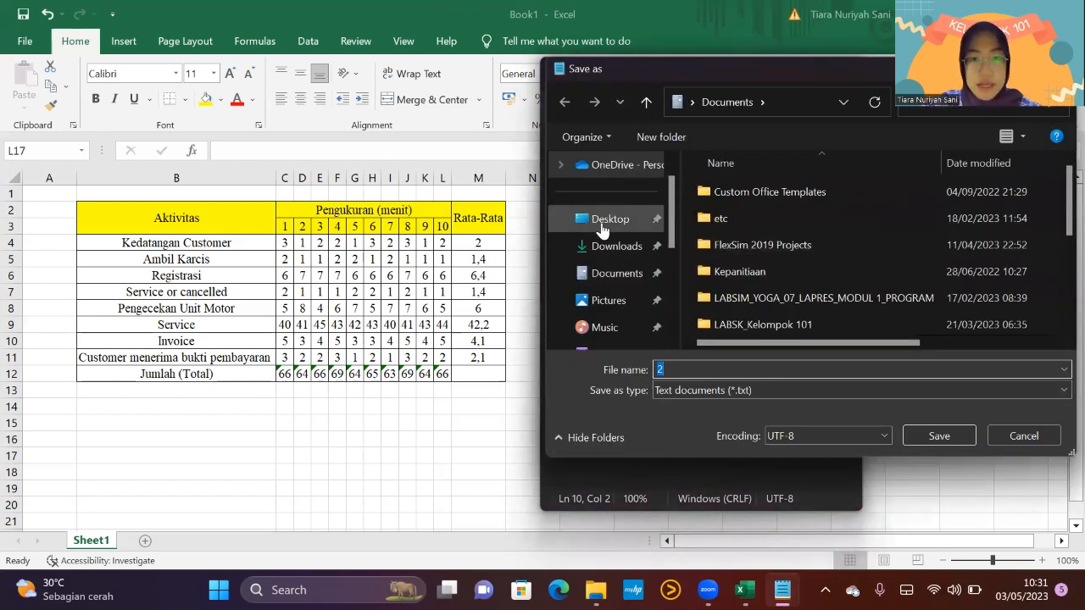
left_click(602, 227)
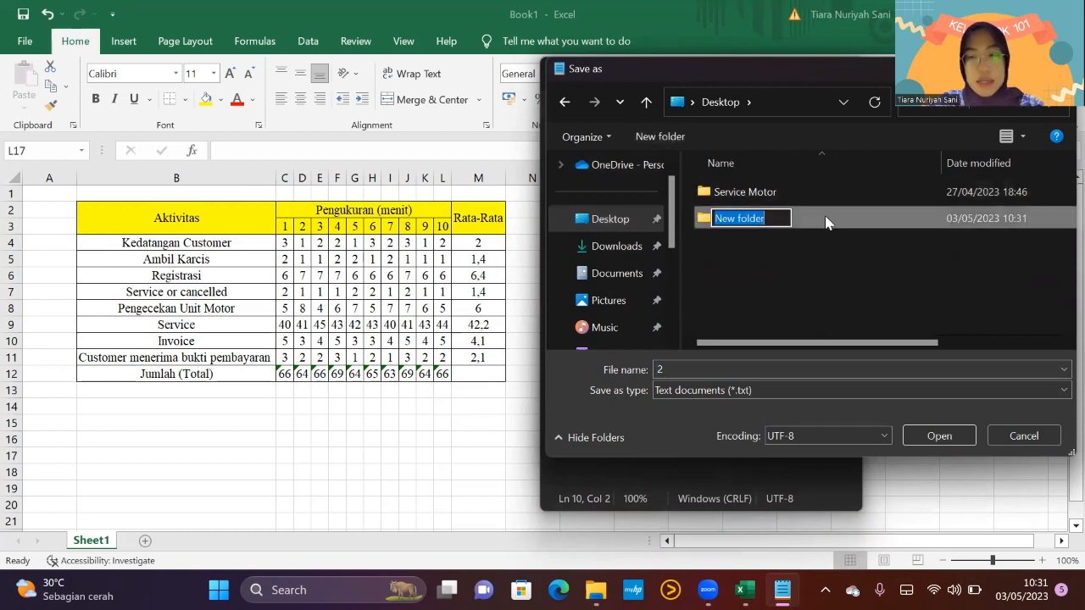
type("TU")
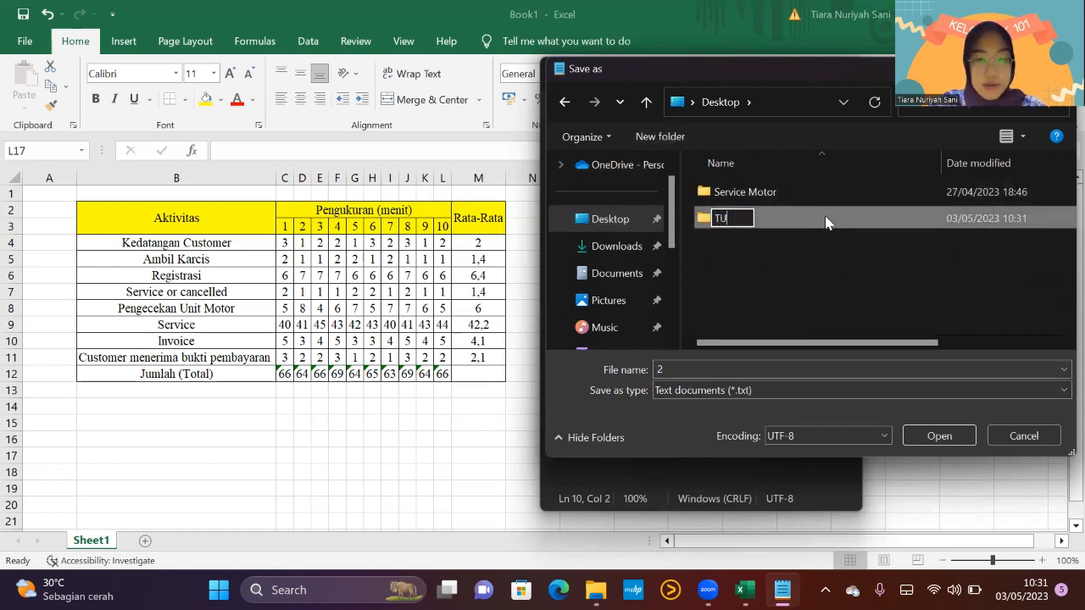
type("GAS BE")
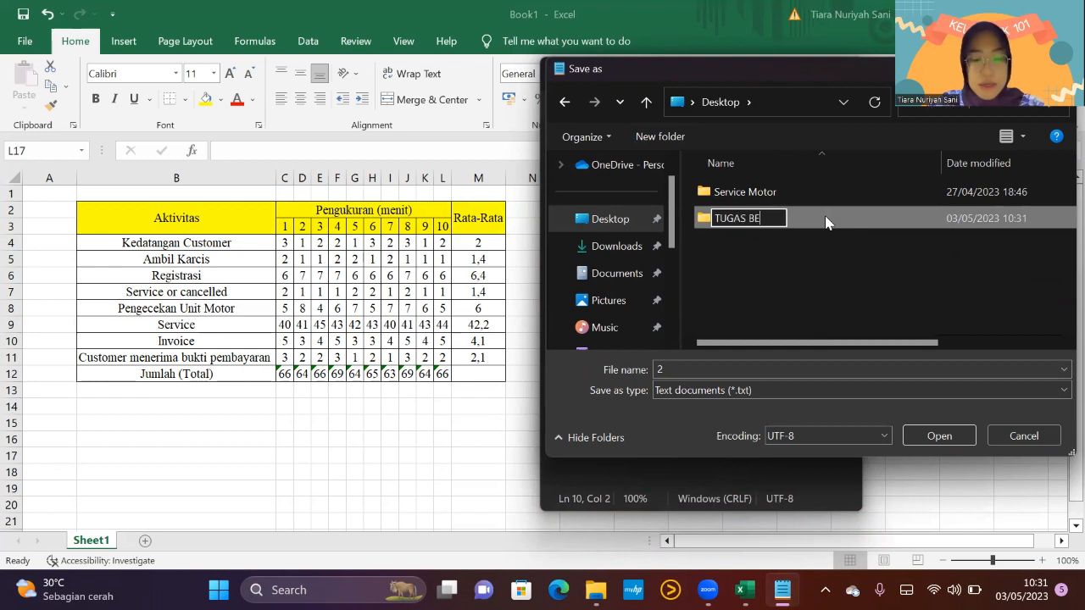
type("SAR MODUL 1")
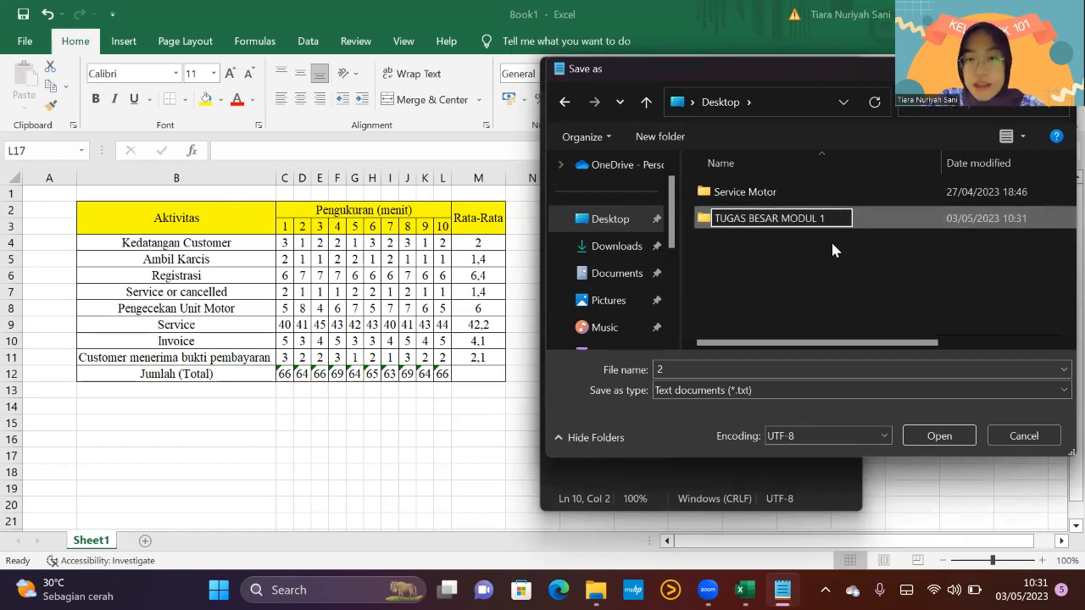
key("Return")
double_click(855, 223)
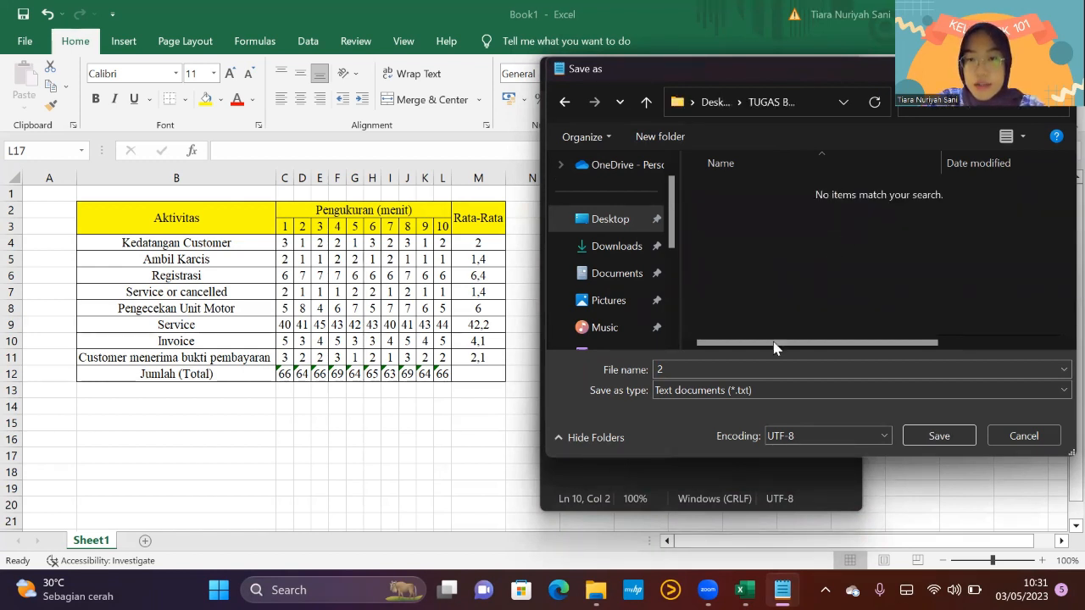
Save the text file under the name 1 in the new folder and close Notepad.
left_click(715, 368)
type("1")
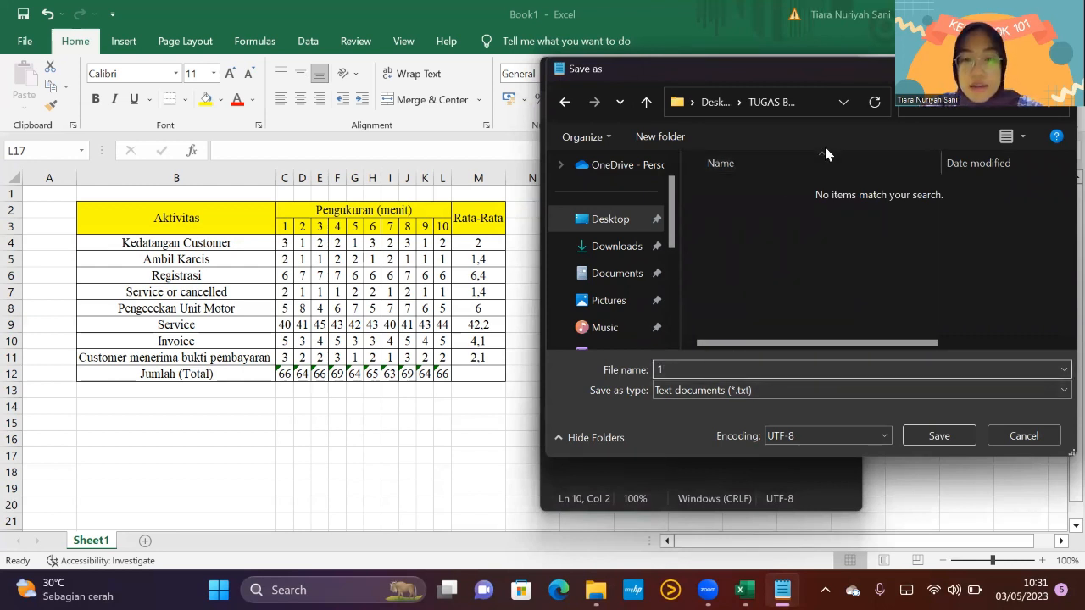
left_click(938, 438)
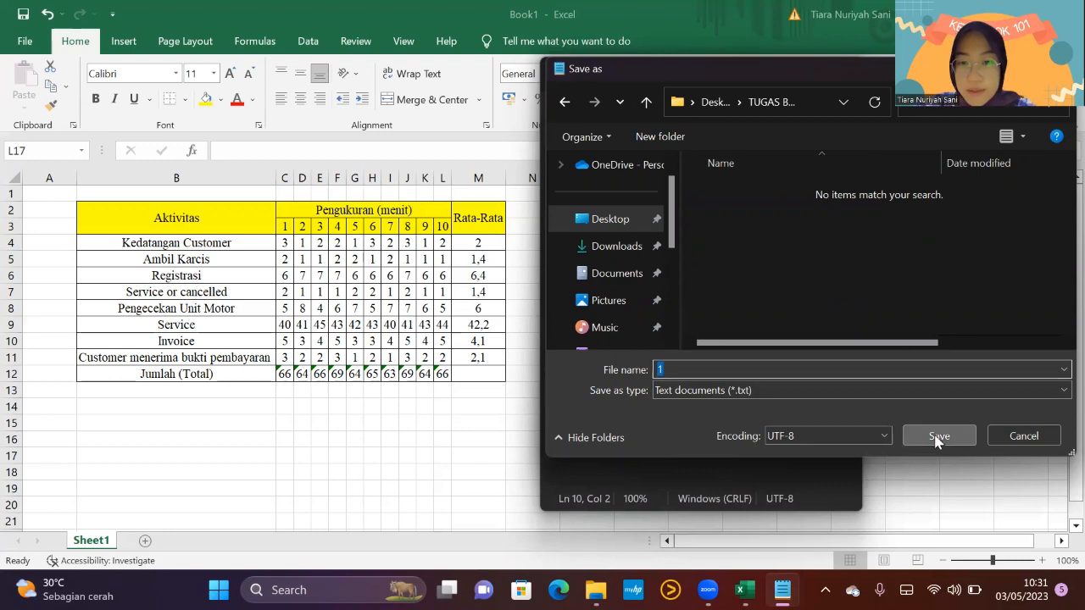
left_click(835, 73)
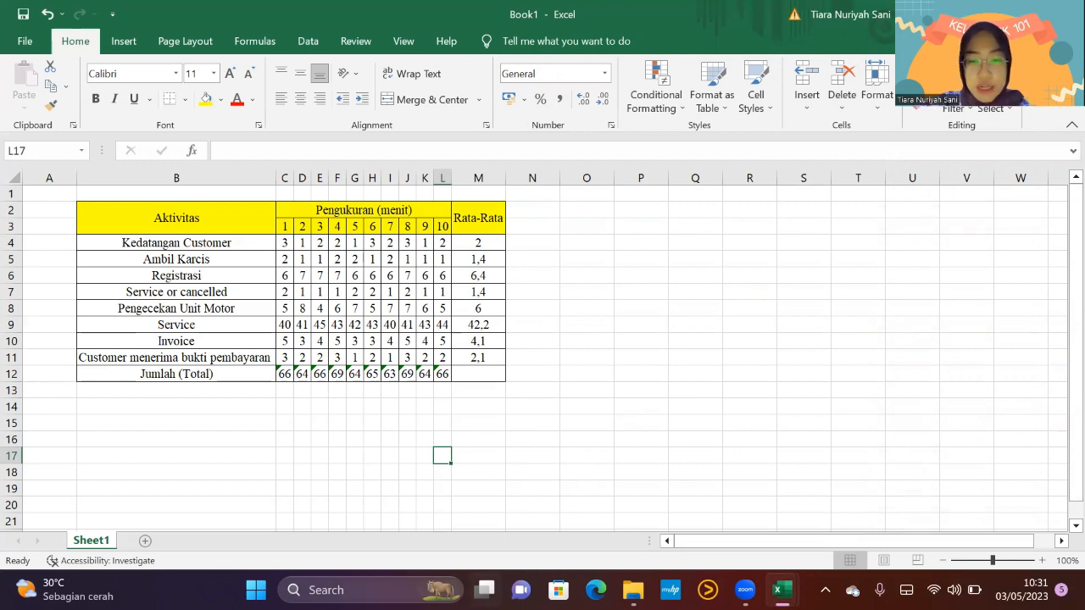
Launch the Arena simulation software with a new blank model.
left_click(424, 591)
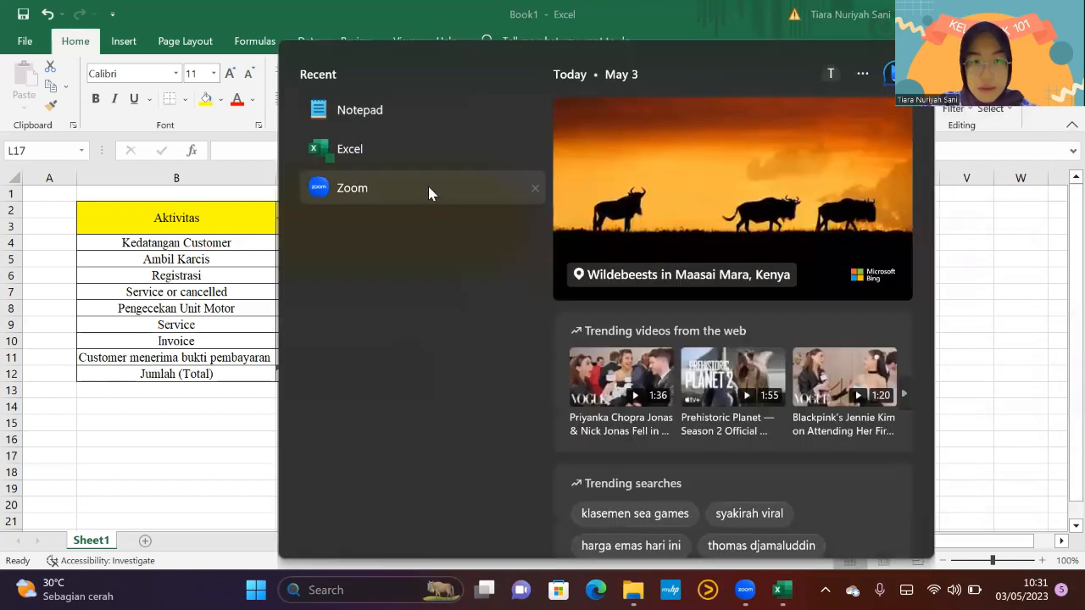
type("ARE")
left_click(450, 161)
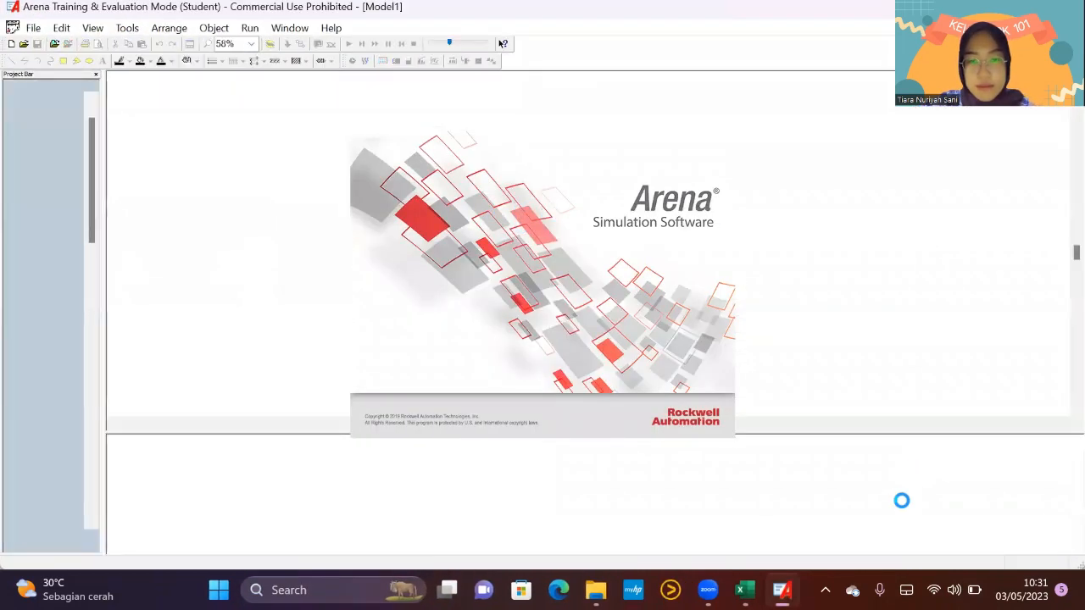
left_click(669, 394)
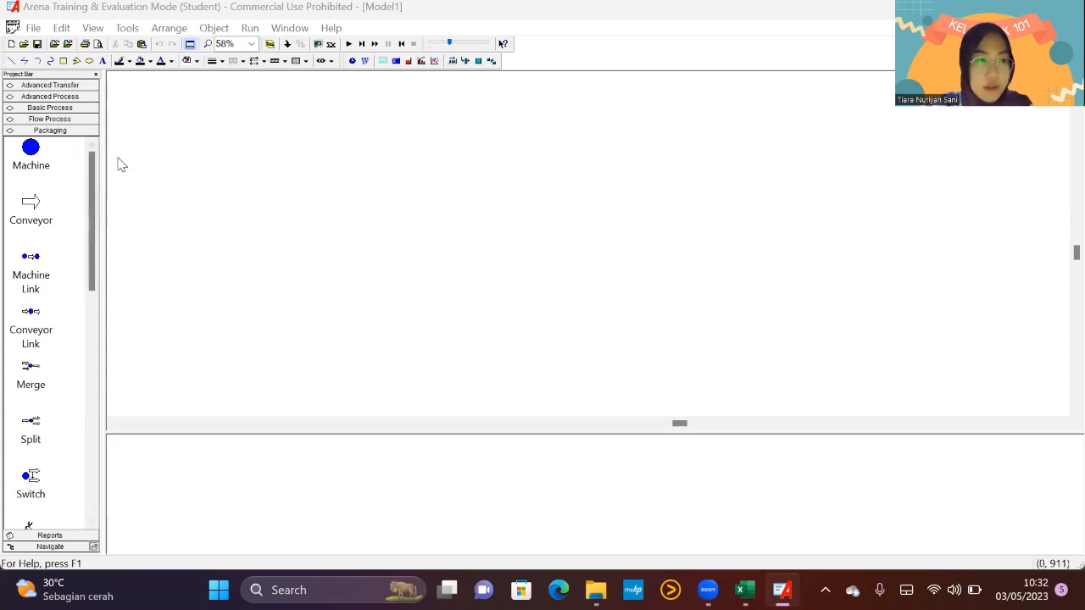
Place a Create module in the upper-left area of the model and a connected Assign module to its right.
left_click(51, 108)
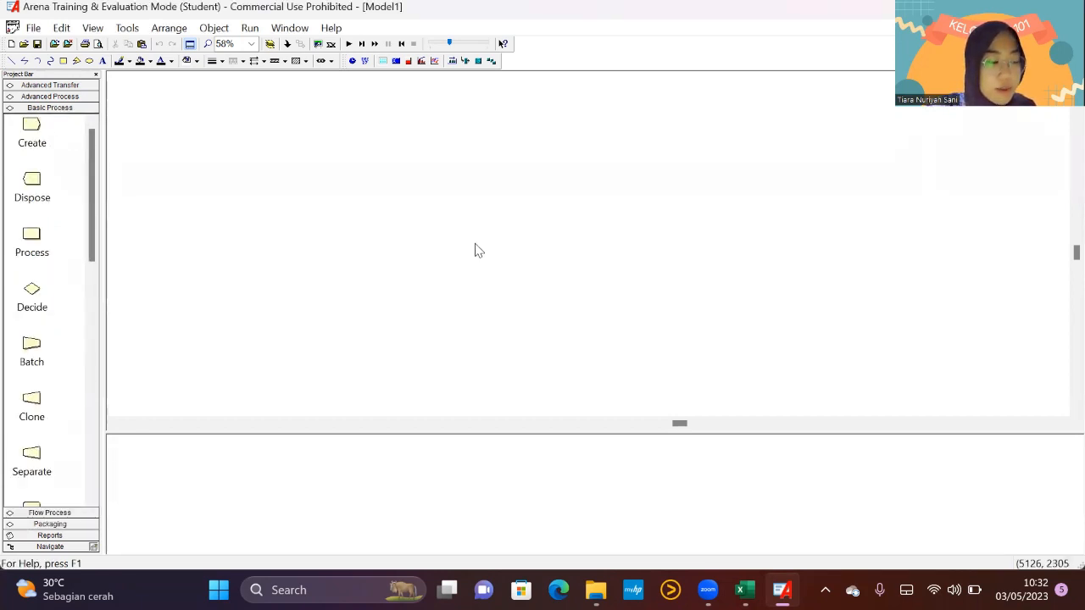
left_click_drag(39, 145, 198, 160)
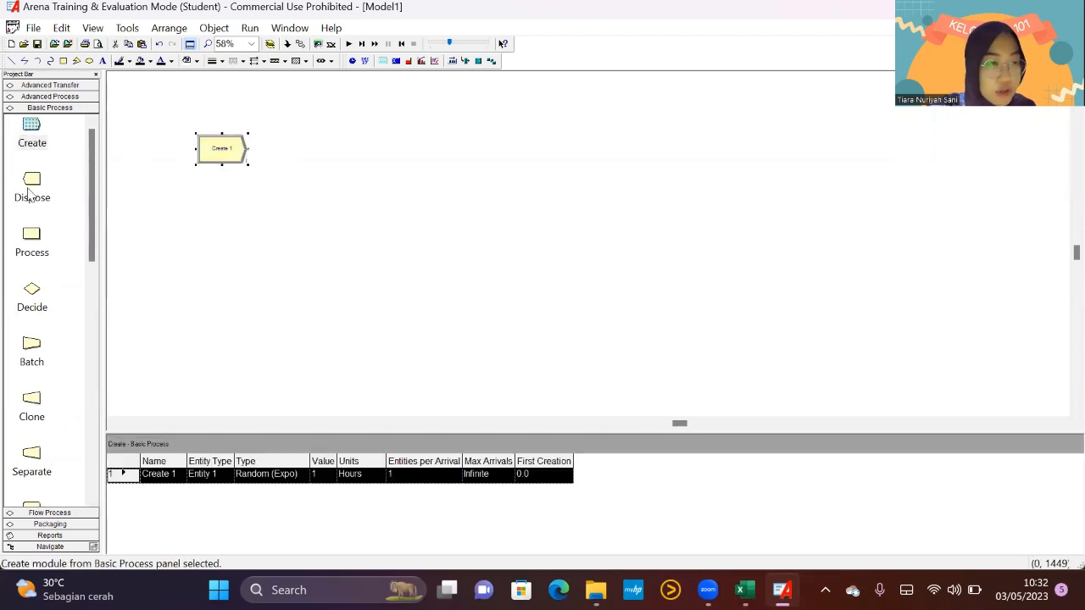
scroll(48, 262, "down", 2)
scroll(44, 356, "down", 6)
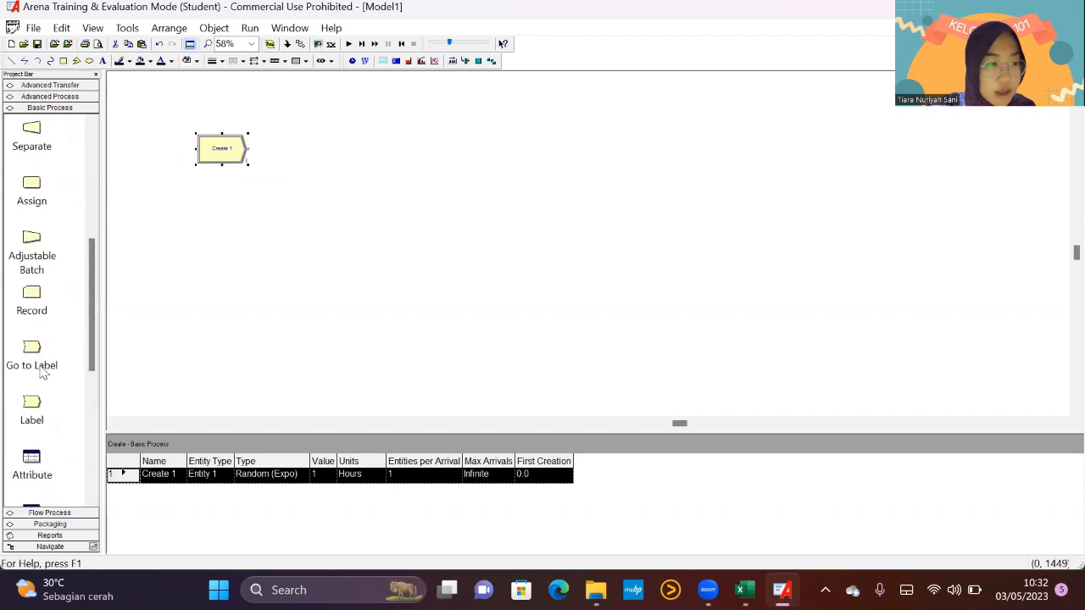
scroll(39, 376, "up", 8)
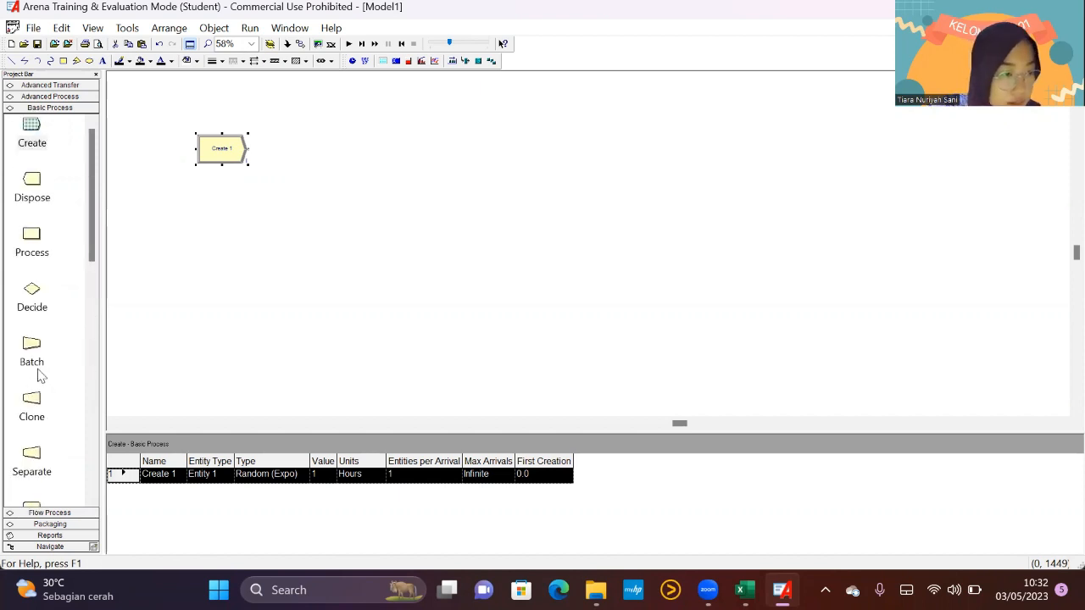
scroll(38, 375, "down", 4)
left_click_drag(39, 366, 284, 151)
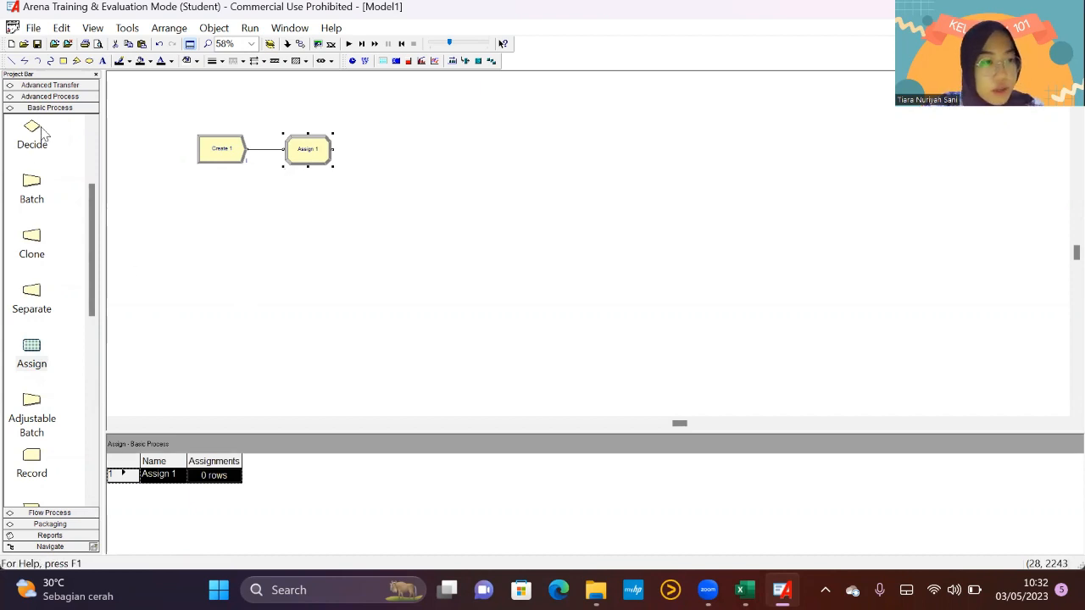
Add a Station module from the Advanced Transfer template to the right of Assign 1, connected to it.
left_click(39, 514)
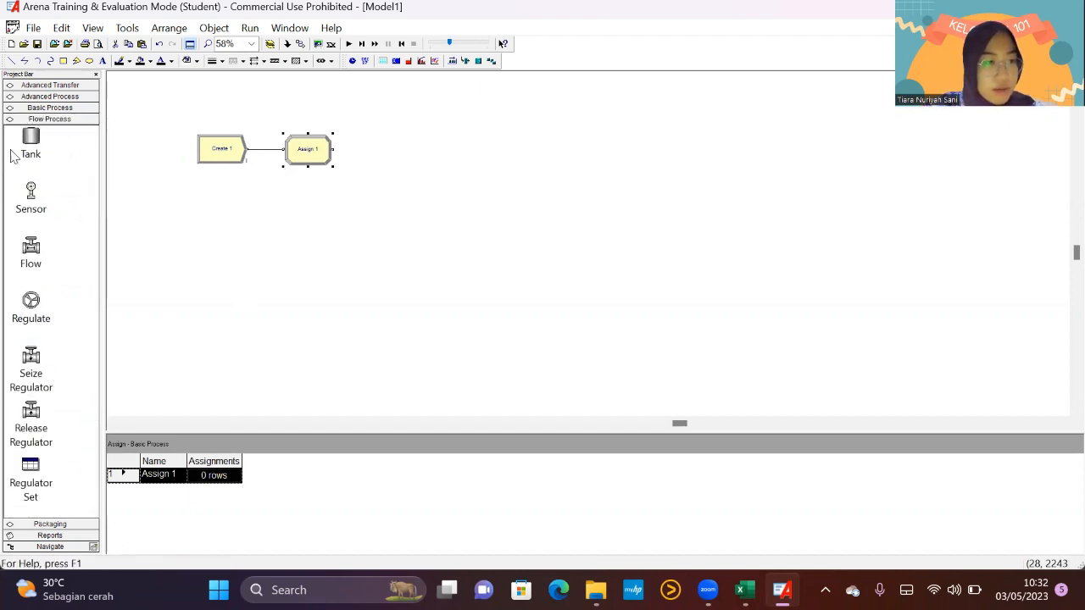
left_click(53, 97)
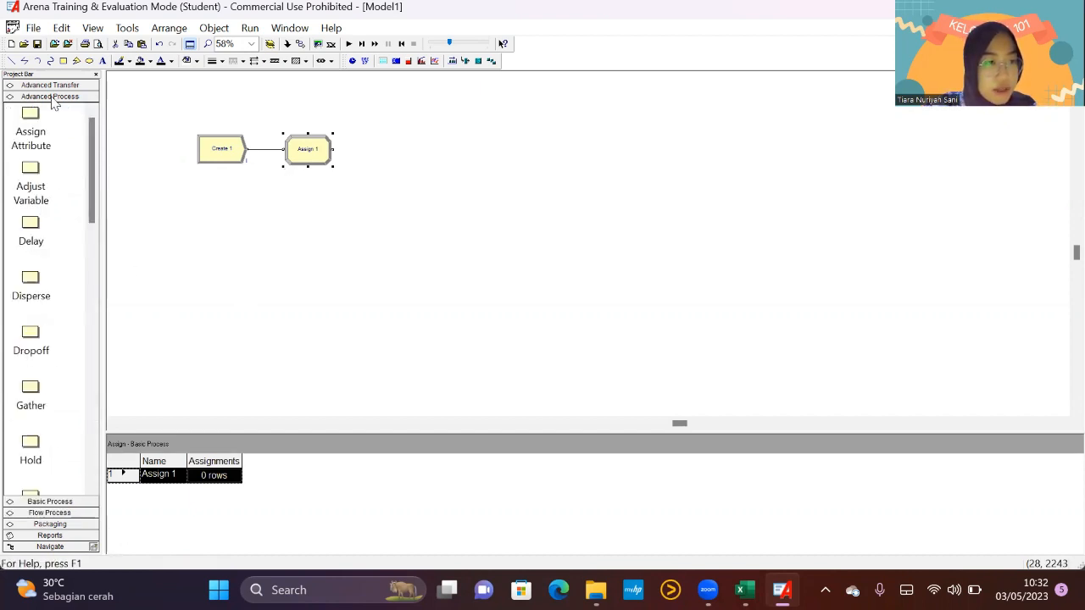
scroll(71, 219, "down", 5)
scroll(71, 219, "down", 3)
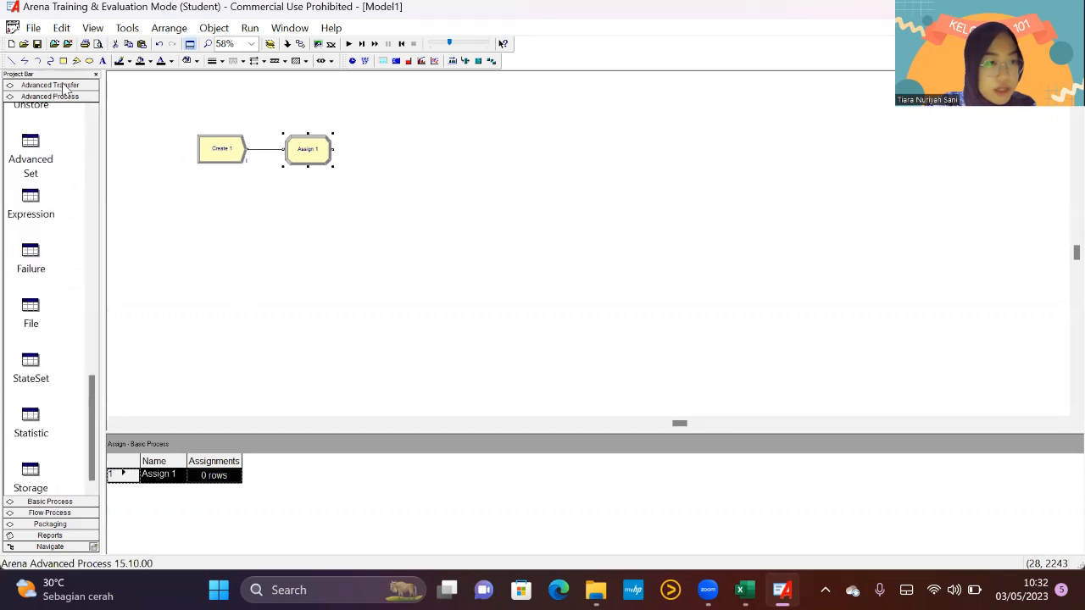
left_click(64, 86)
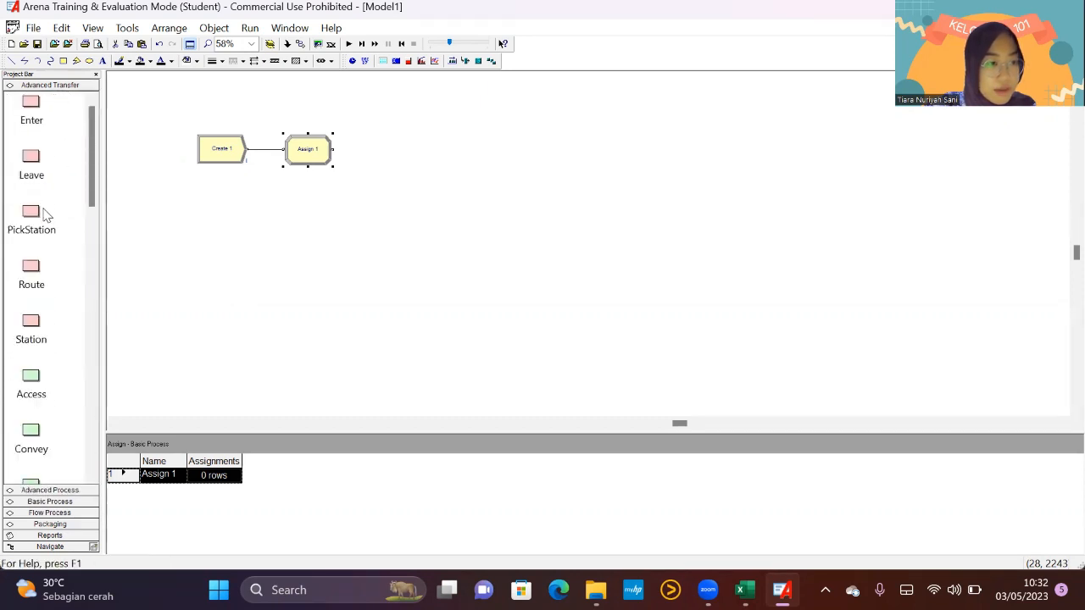
left_click_drag(34, 326, 367, 149)
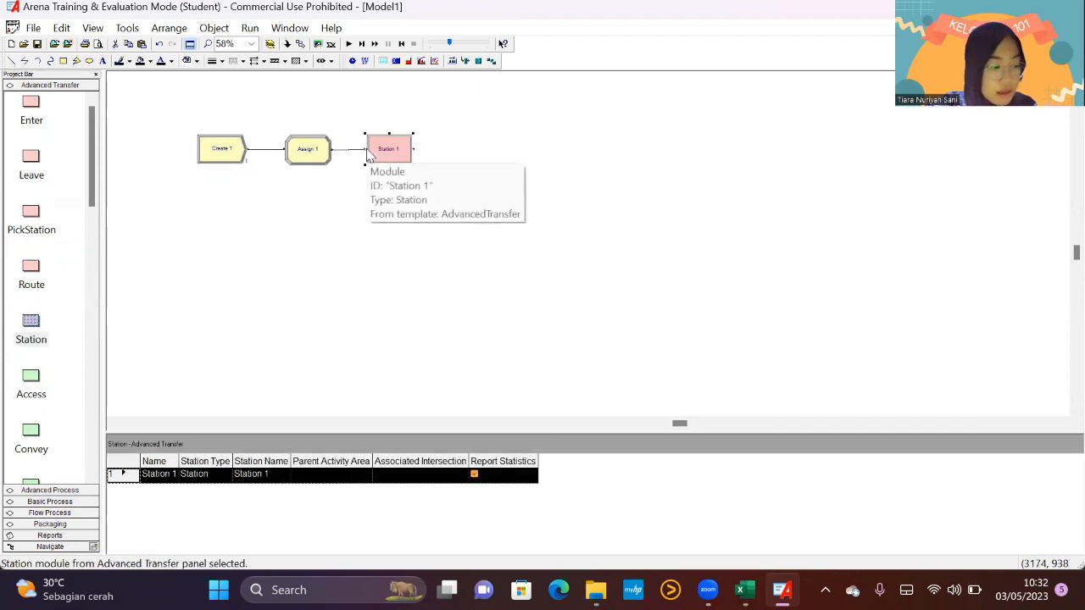
Add three connected Process modules in a row to the right of Station 1.
left_click(50, 501)
scroll(51, 382, "down", 1)
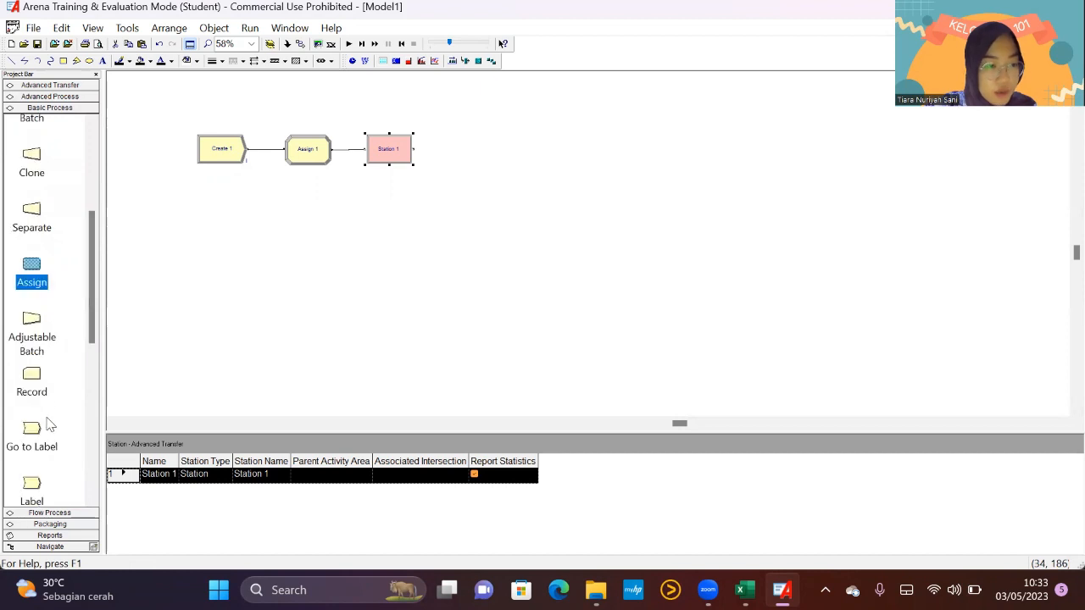
scroll(50, 424, "up", 4)
left_click(32, 259)
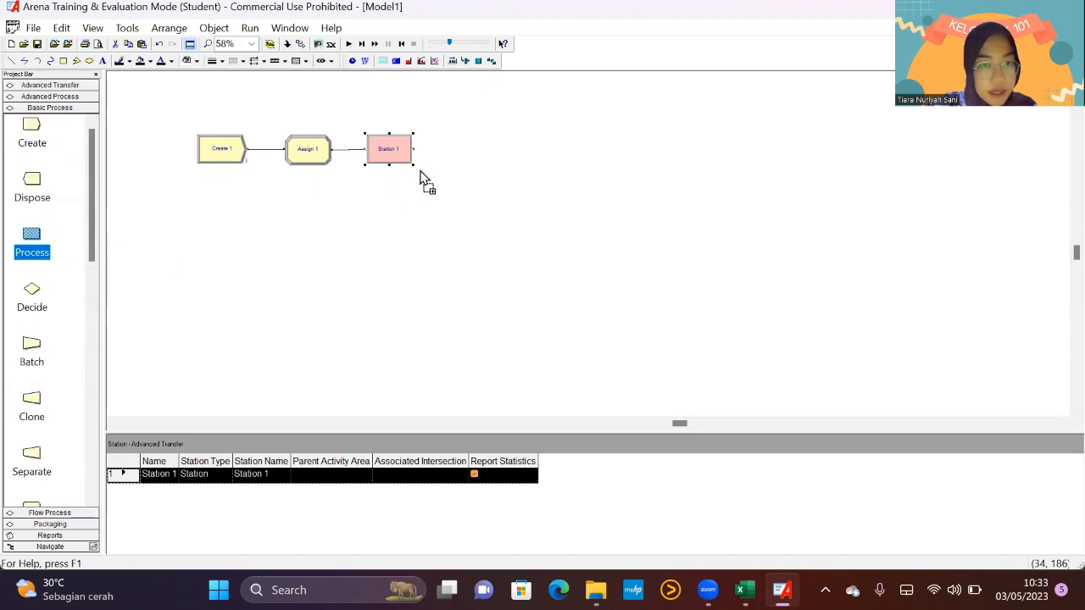
left_click(449, 153)
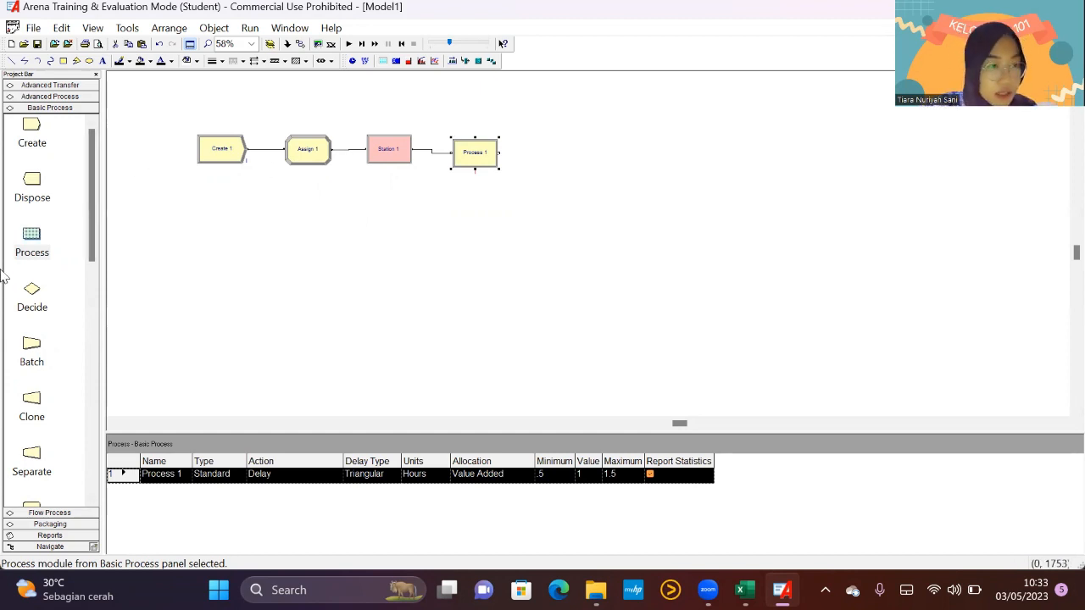
left_click(32, 255)
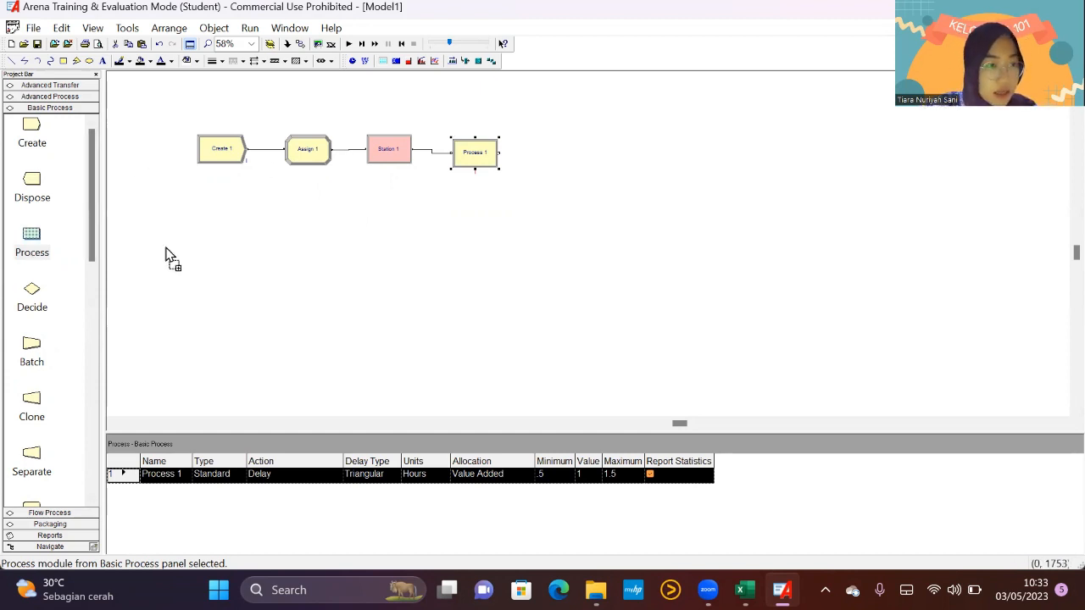
left_click(533, 161)
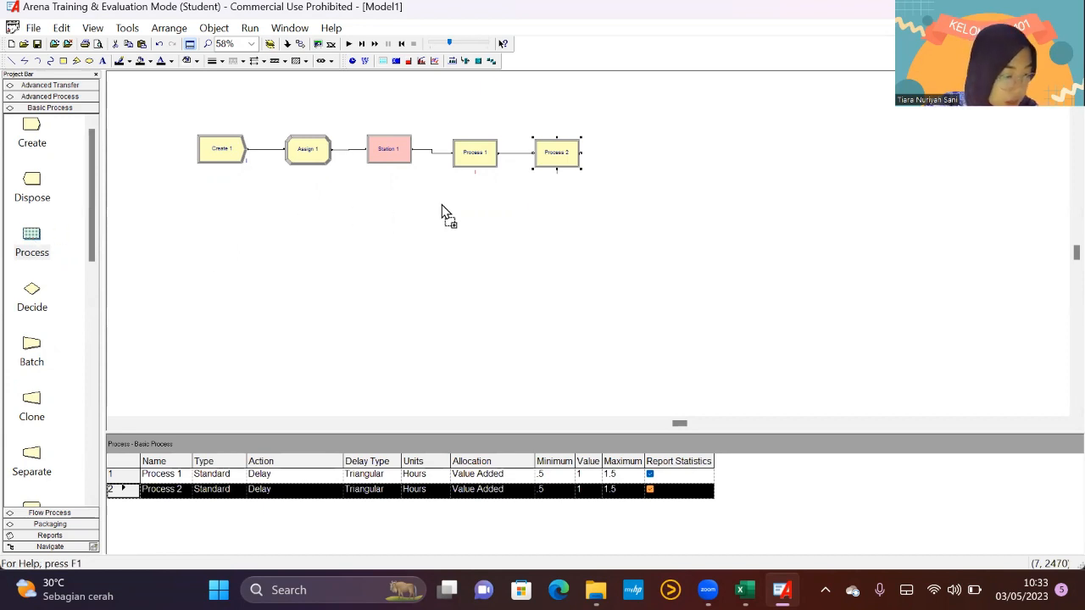
left_click(623, 160)
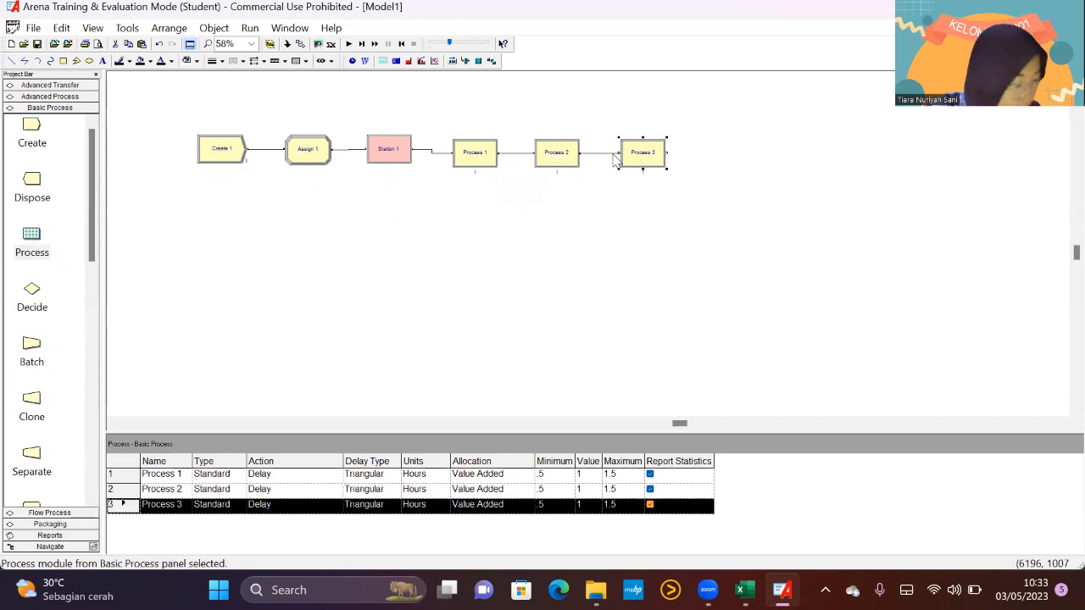
Start a second row with a Route module connected from Process 3 and an unconnected Station module to its right.
scroll(42, 291, "down", 3)
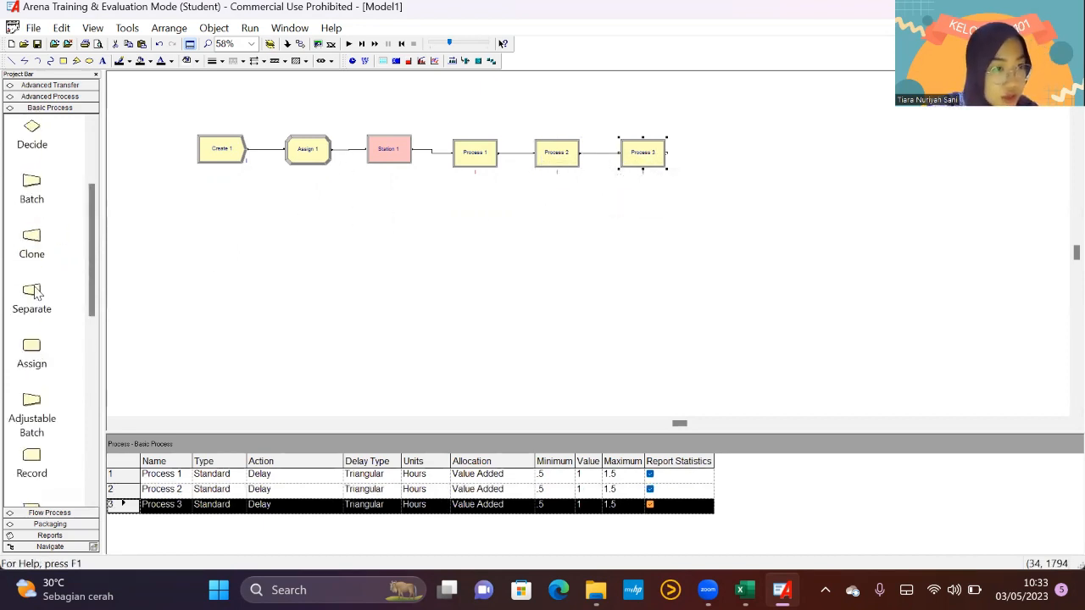
scroll(42, 290, "up", 3)
left_click(57, 96)
scroll(61, 293, "up", 10)
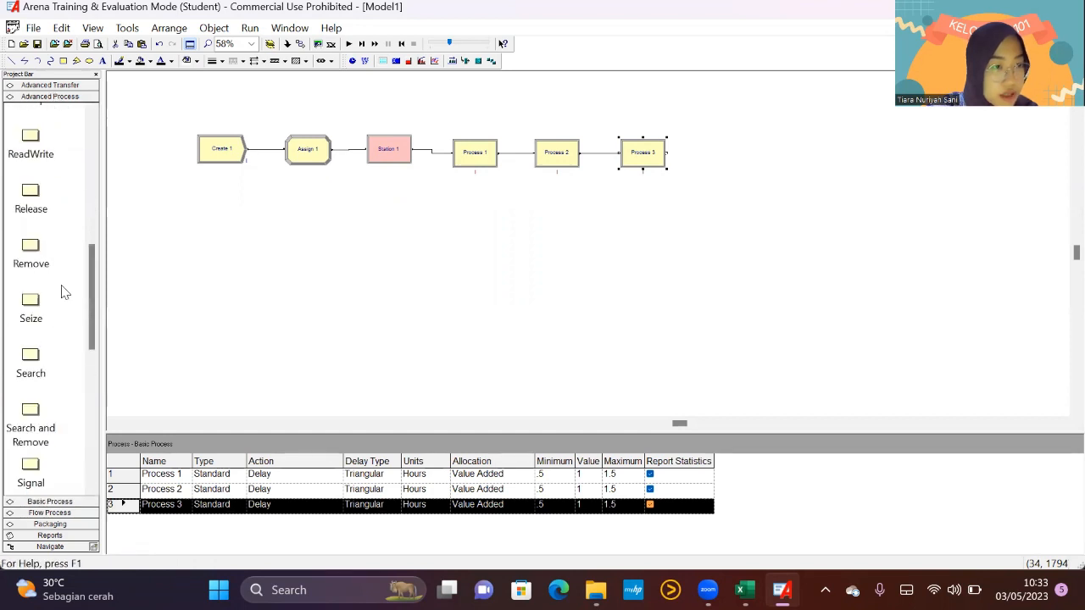
left_click(61, 86)
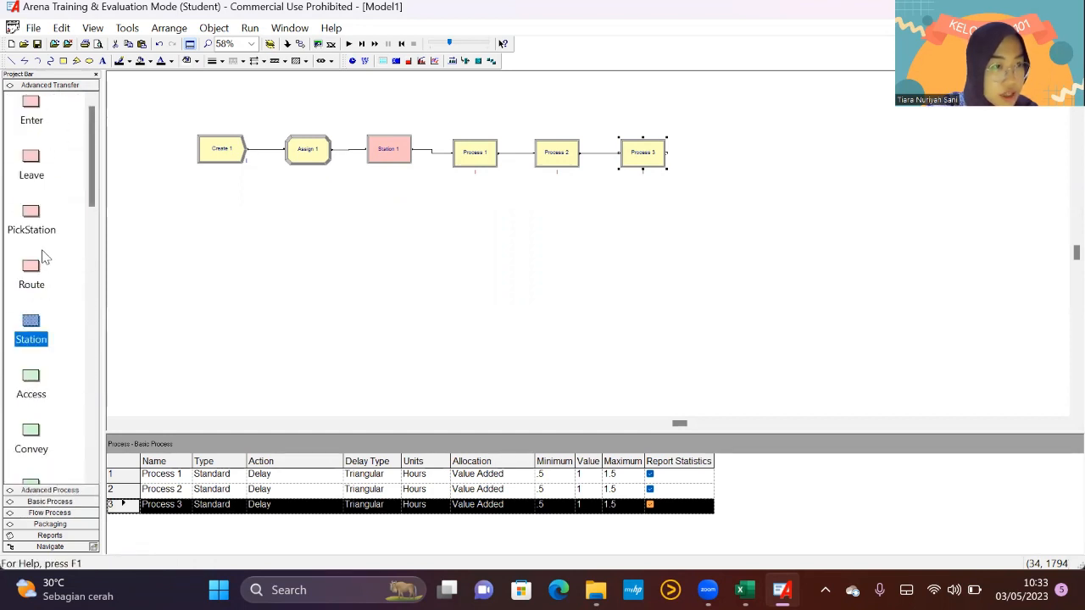
left_click_drag(39, 288, 233, 225)
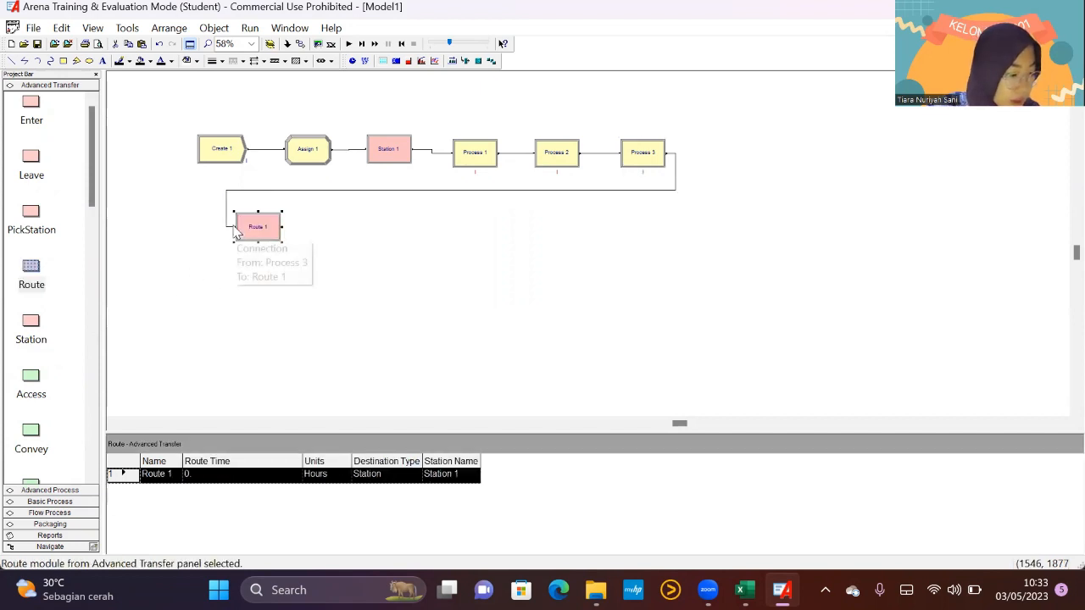
left_click_drag(39, 337, 318, 234)
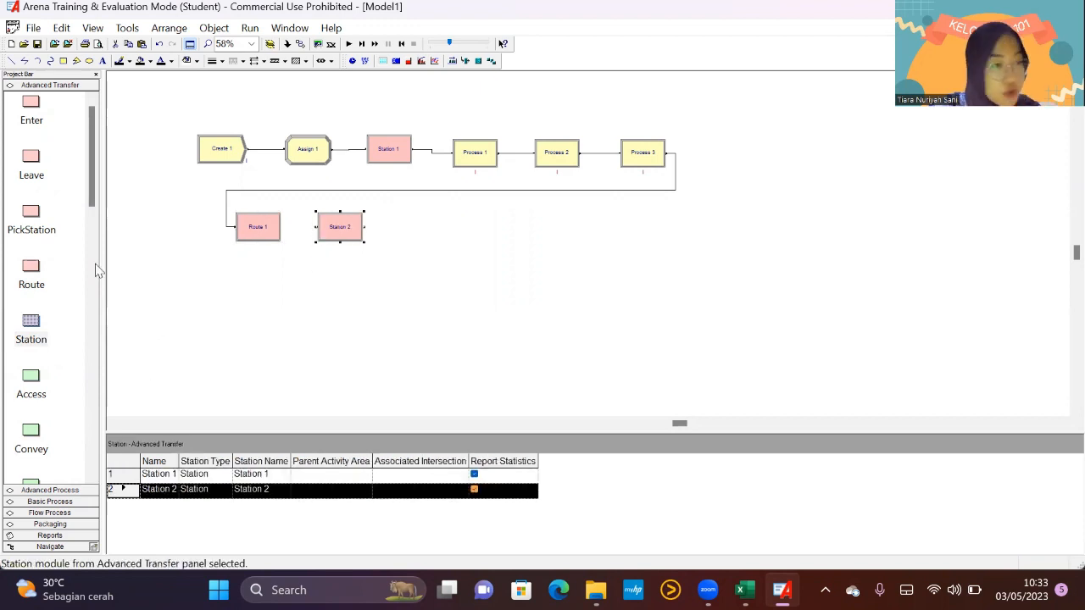
Add four connected Process modules in a row to the right of Station 2.
left_click(50, 501)
left_click_drag(30, 255, 404, 254)
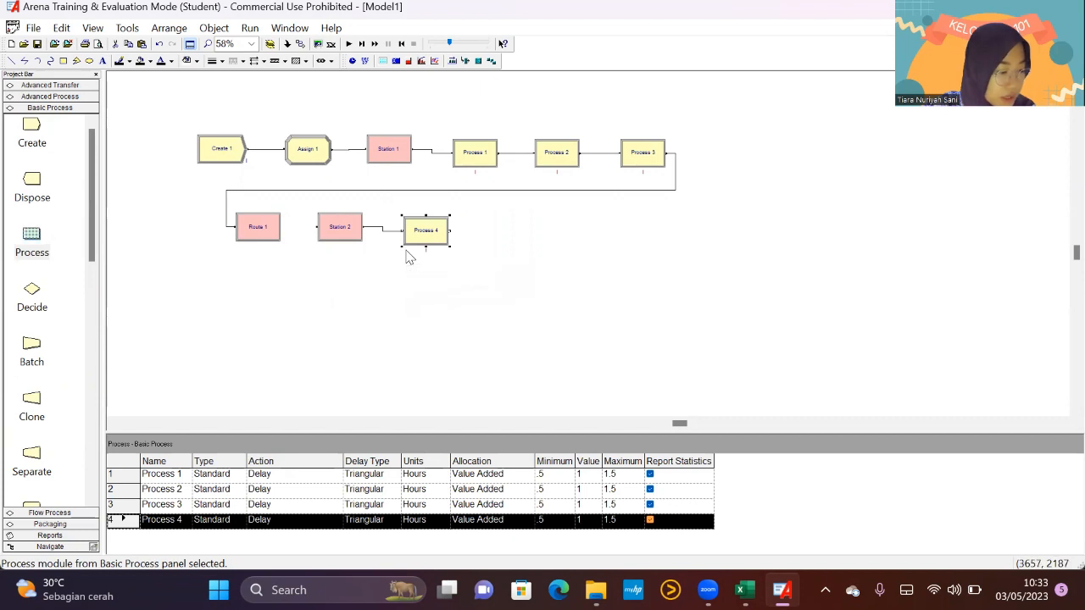
left_click_drag(32, 255, 486, 246)
left_click_drag(34, 261, 564, 243)
left_click_drag(27, 242, 647, 241)
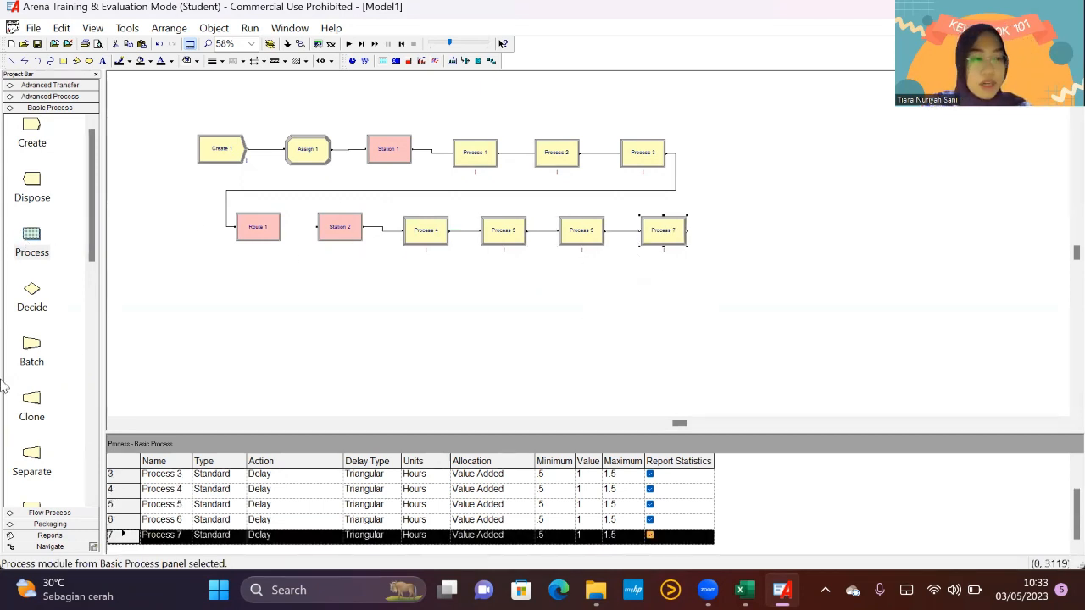
Start a third row with an Assign module connected from Process 7 and a connected Record module to its right.
scroll(49, 406, "down", 5)
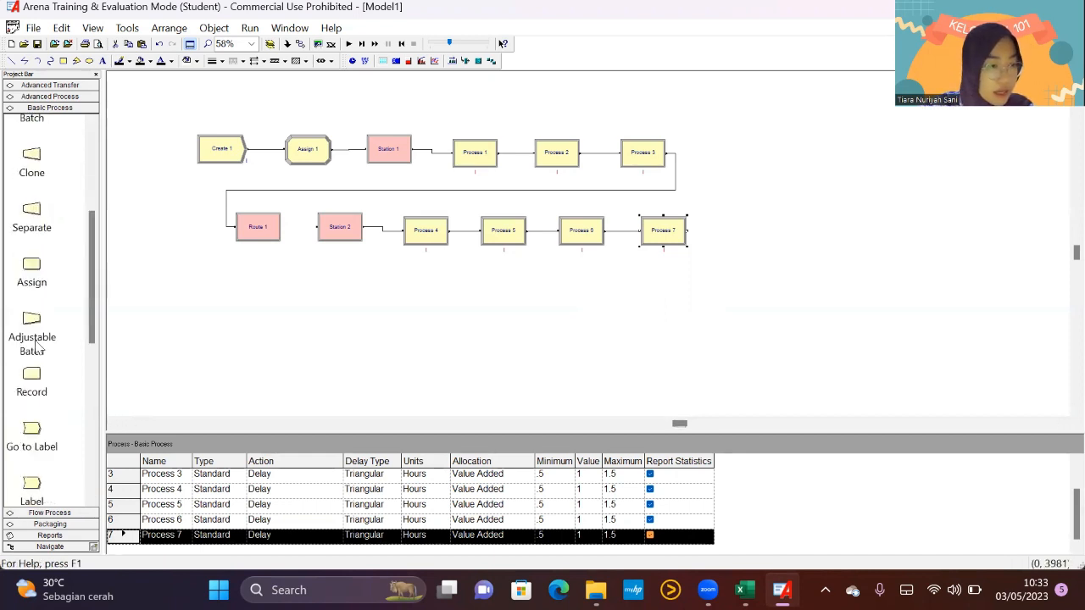
left_click_drag(32, 265, 351, 300)
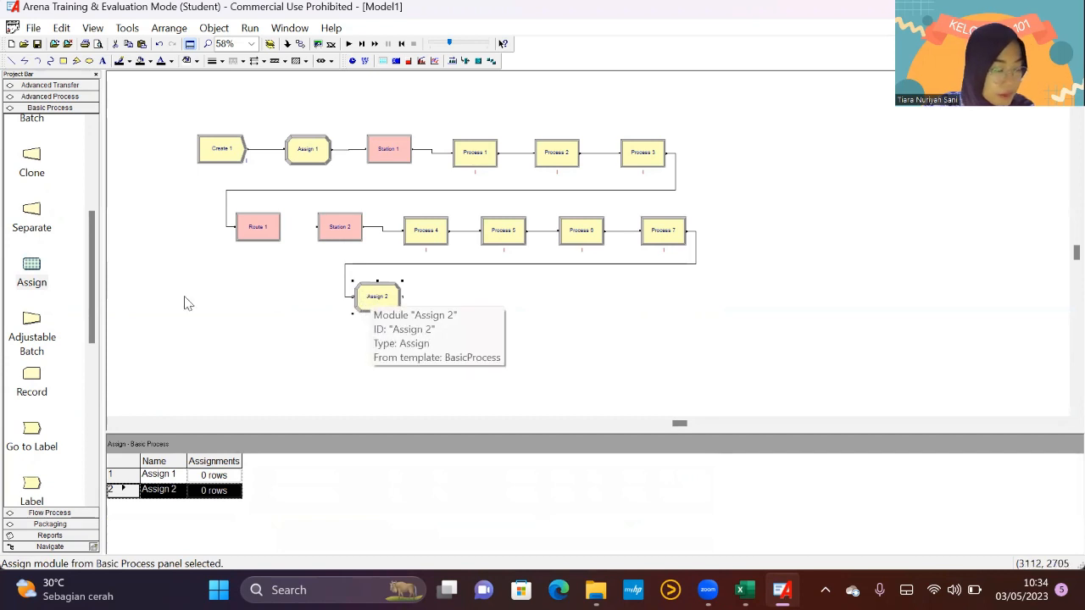
scroll(31, 463, "down", 2)
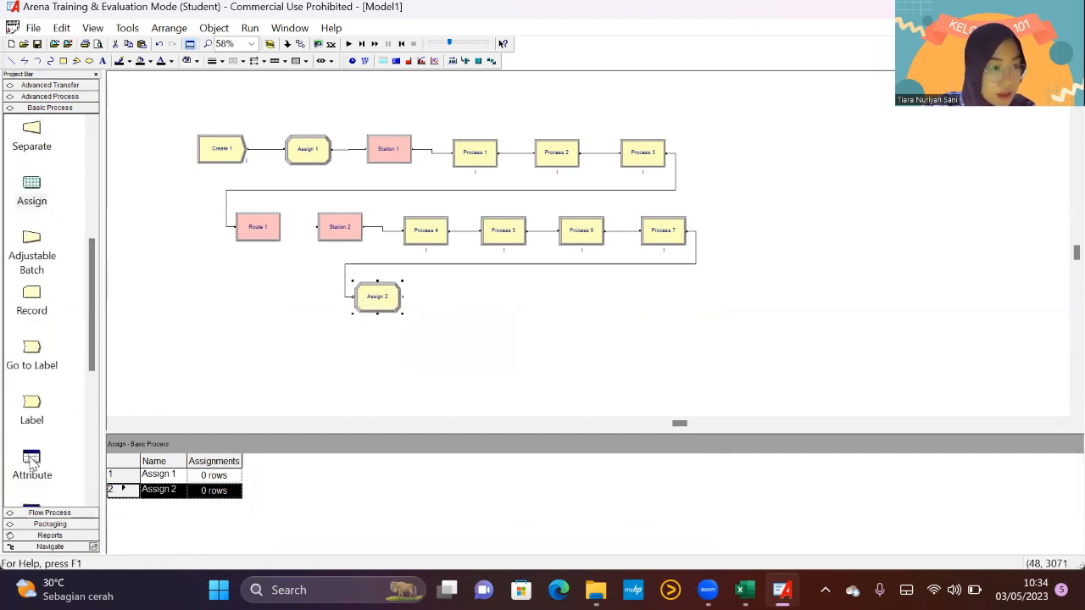
scroll(31, 463, "up", 2)
scroll(31, 464, "up", 4)
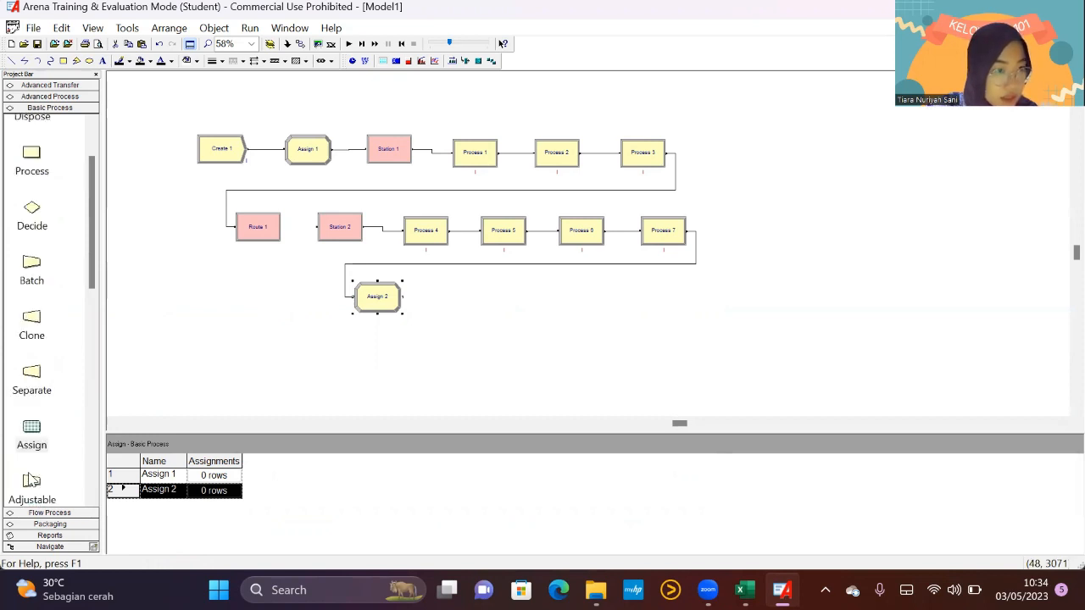
scroll(32, 481, "down", 3)
left_click_drag(32, 378, 438, 311)
Add a Dispose module to the right of Record 1, connected to it, to end the flow.
scroll(34, 265, "up", 5)
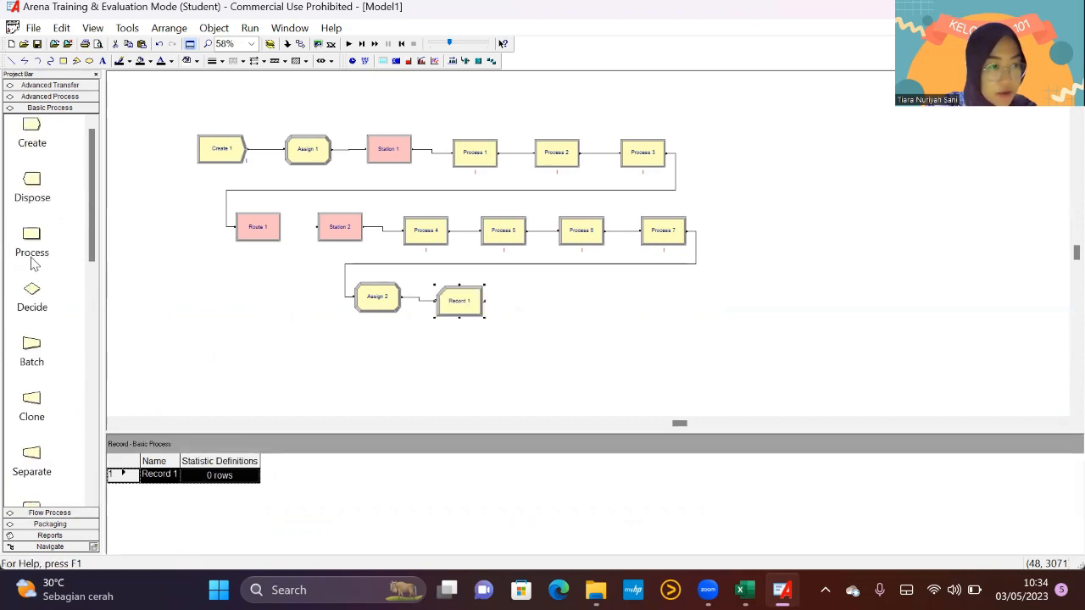
scroll(34, 309, "down", 5)
scroll(31, 287, "up", 5)
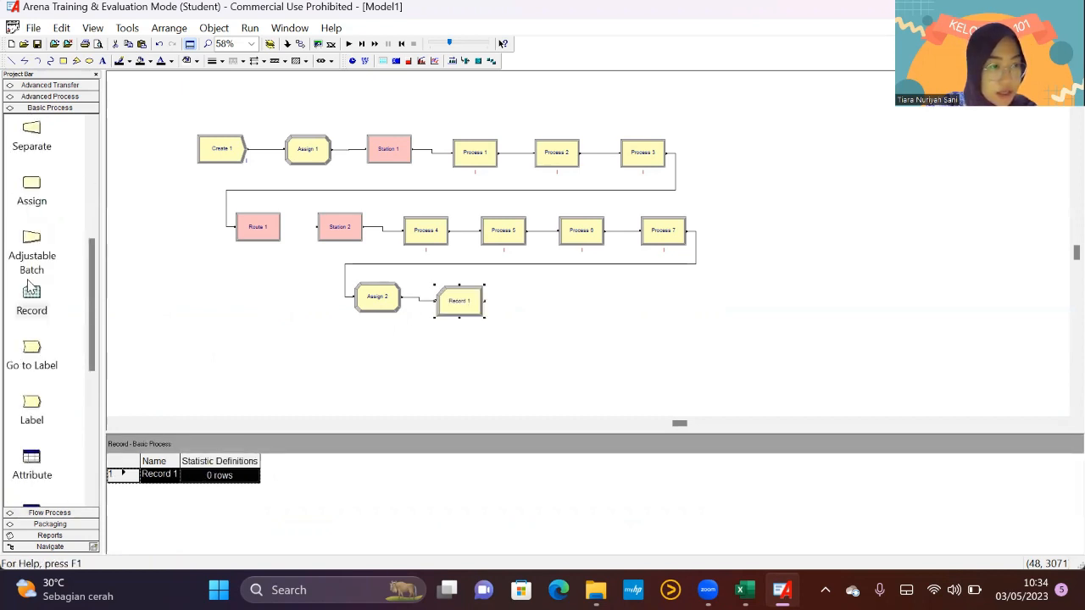
left_click_drag(32, 186, 521, 303)
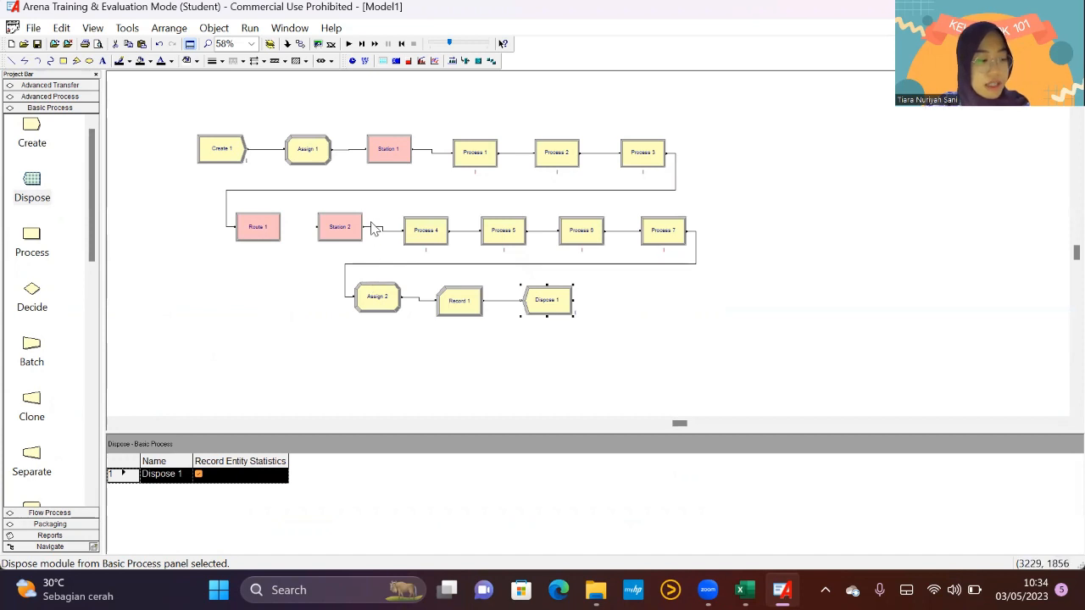
Name the Create module Kedatangan Customer, with time between arrivals in Minutes and Max Arrivals of 1.
left_click(221, 149)
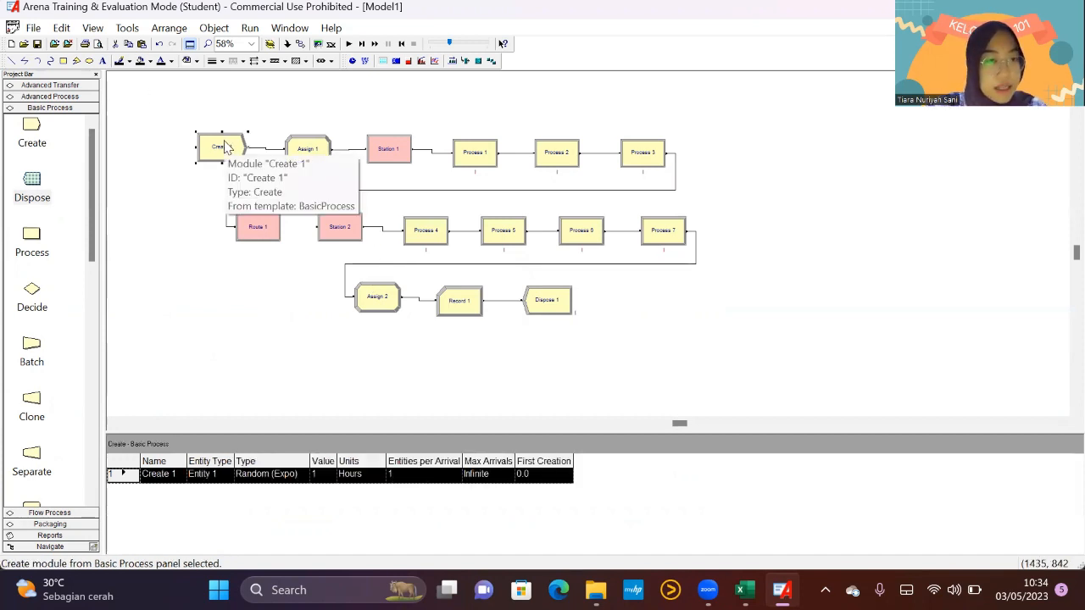
double_click(224, 150)
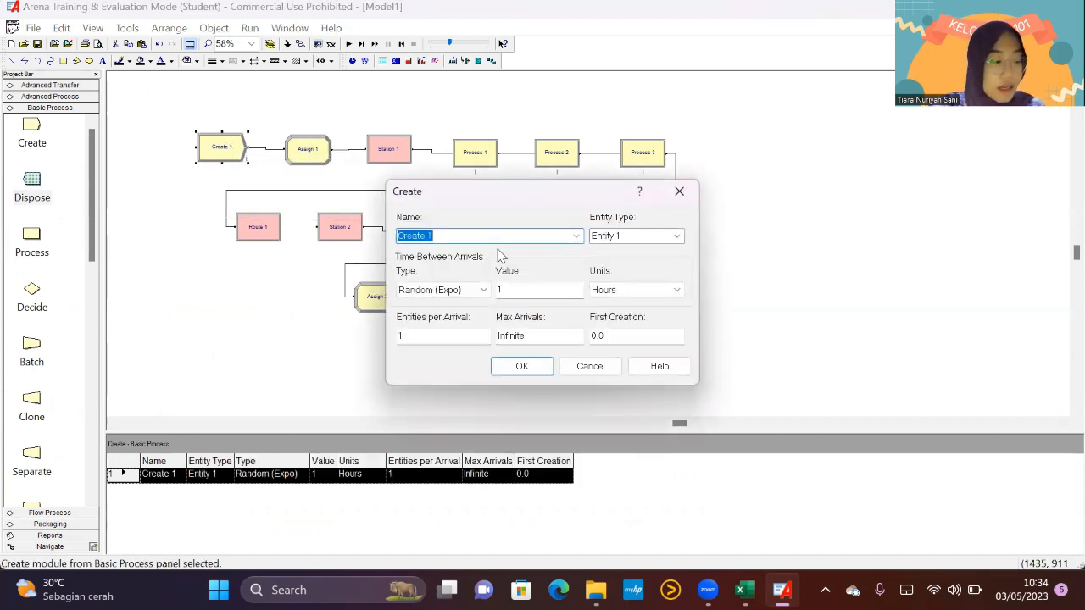
type("k")
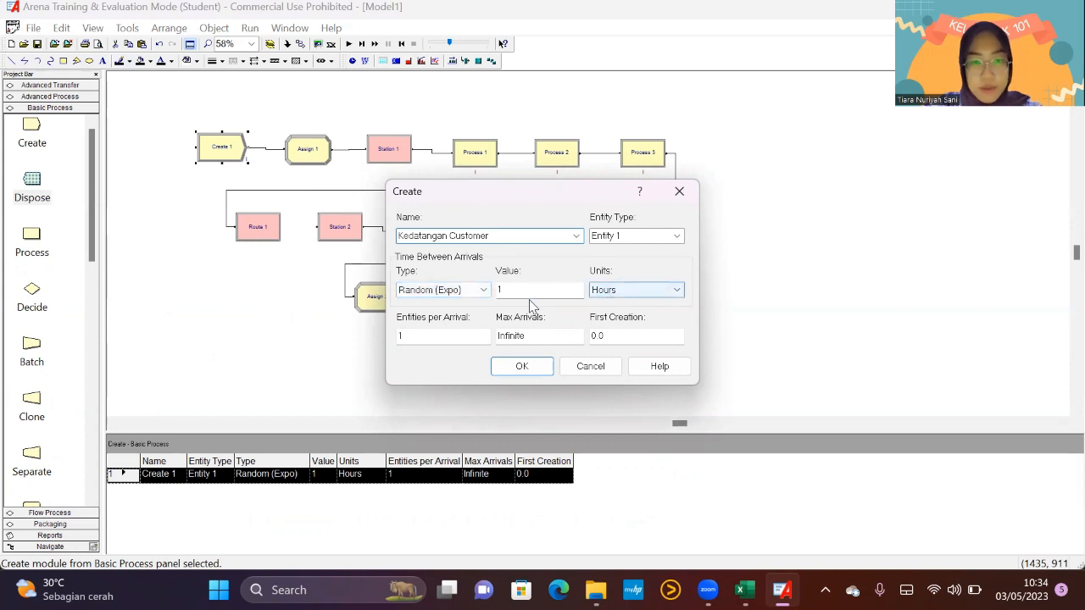
left_click(610, 291)
left_click(616, 312)
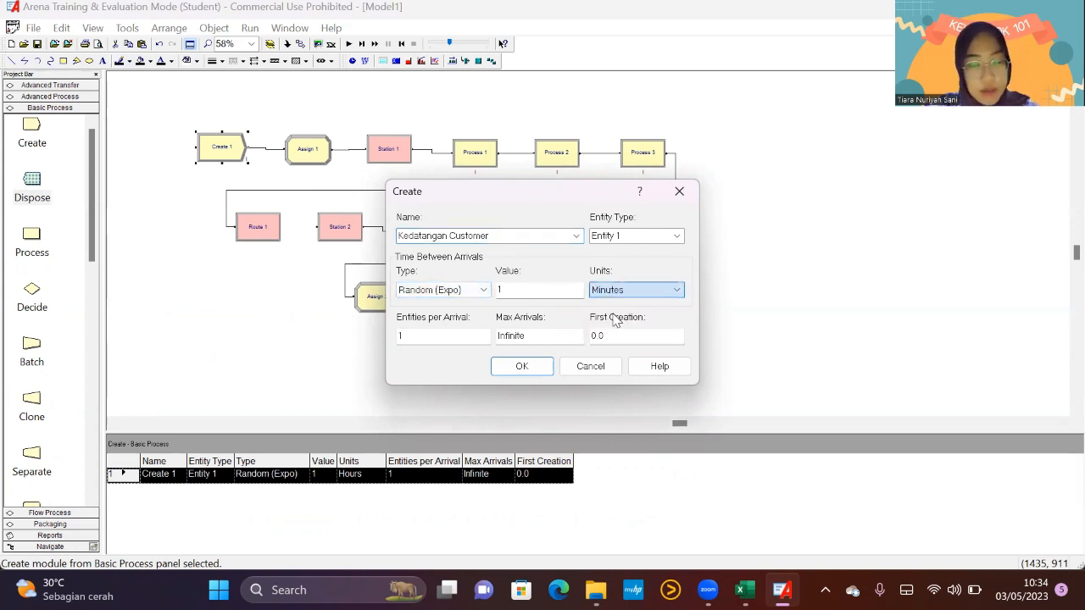
left_click_drag(552, 339, 454, 337)
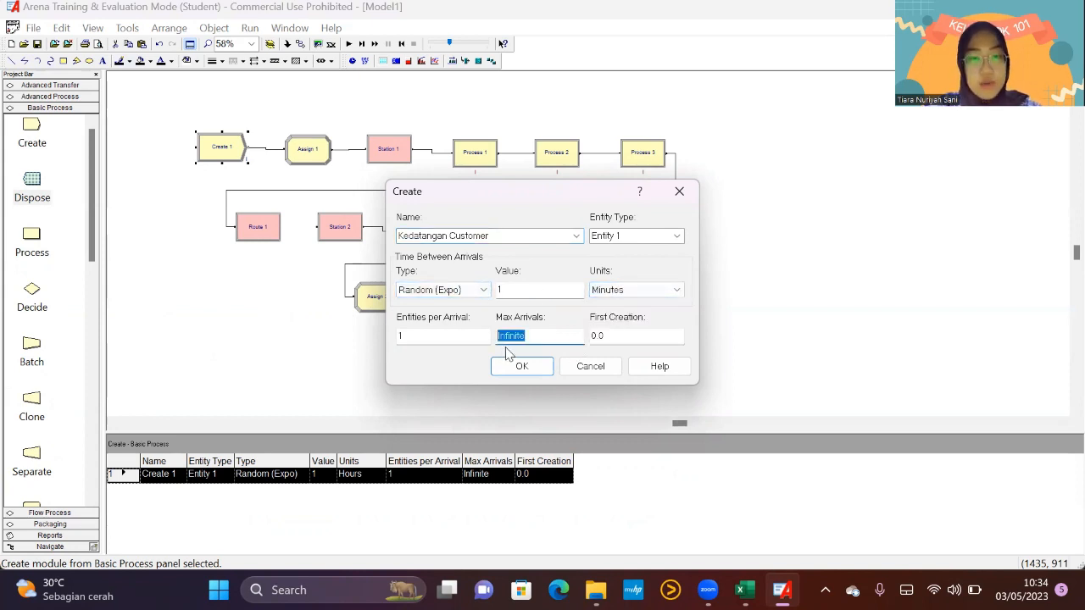
type("1")
left_click(521, 367)
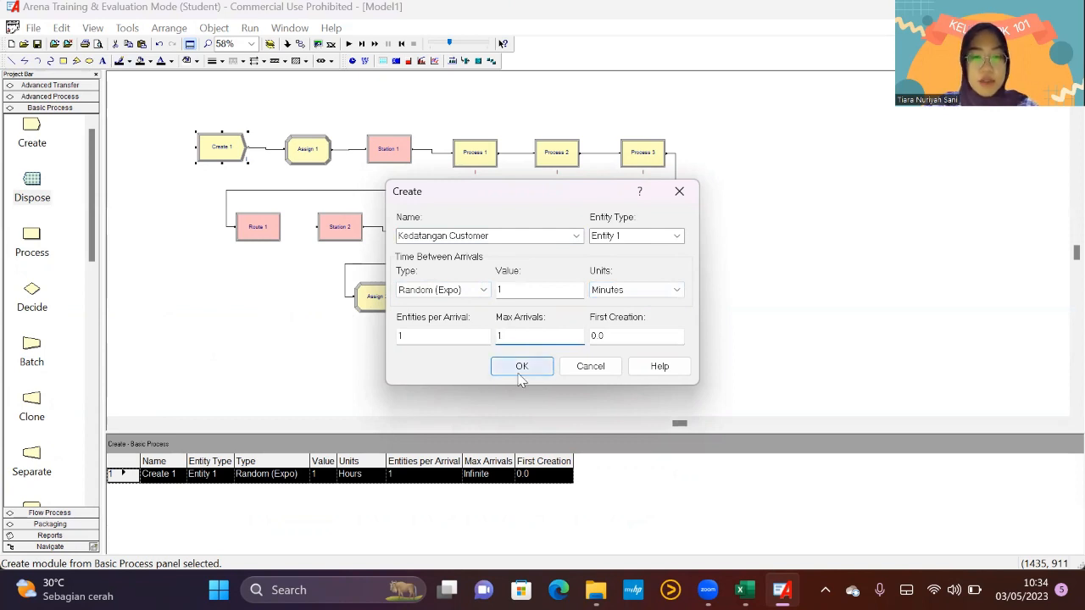
Add an assignment to Assign 1 that sets the Entity Type to Customer 1.
double_click(321, 159)
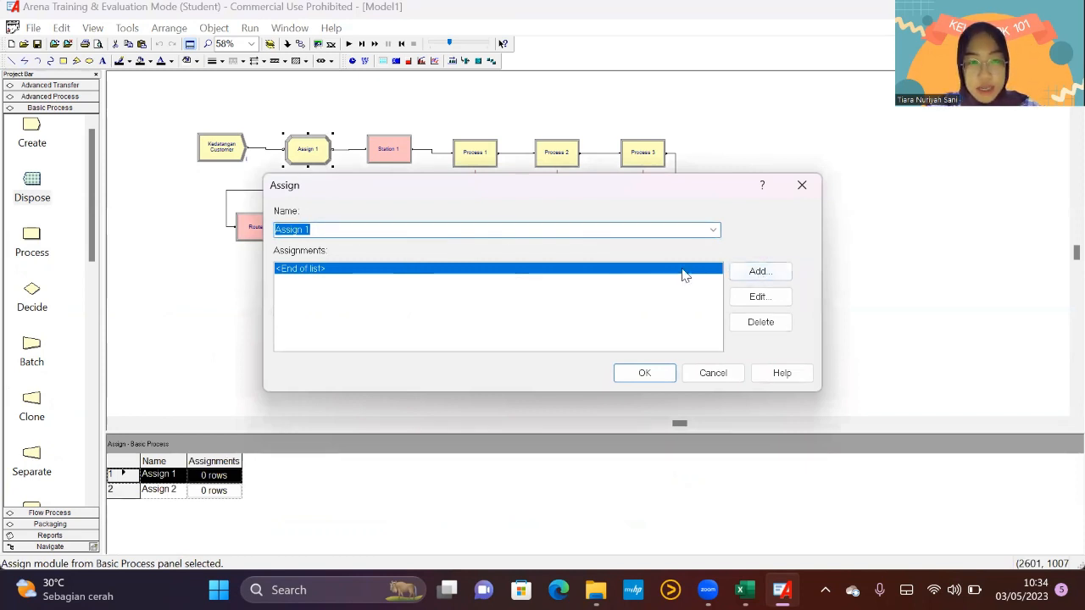
left_click(753, 272)
left_click(426, 268)
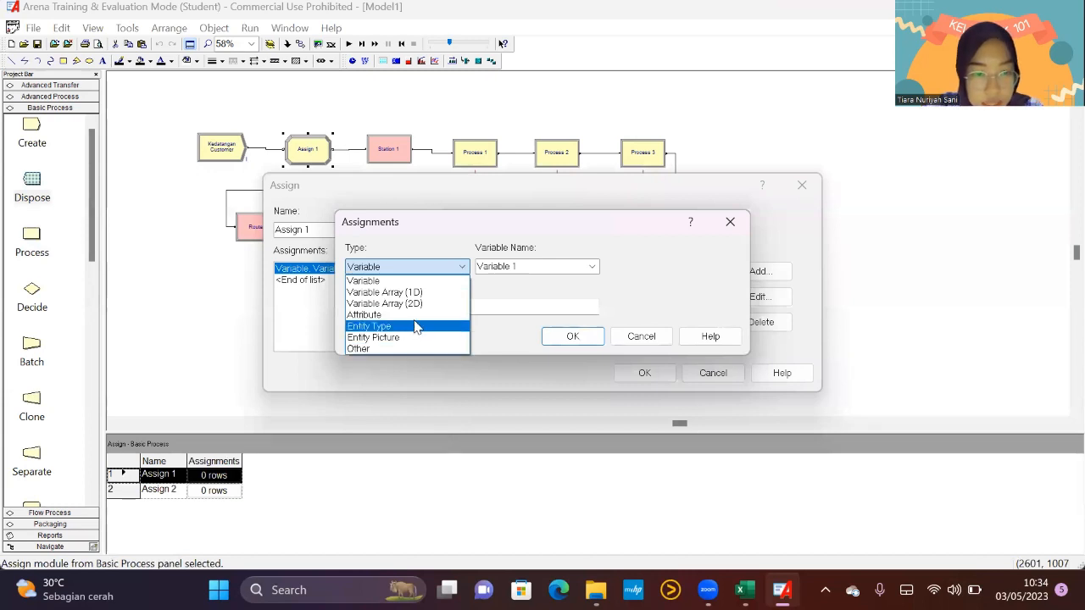
left_click(416, 317)
left_click(433, 268)
left_click(395, 328)
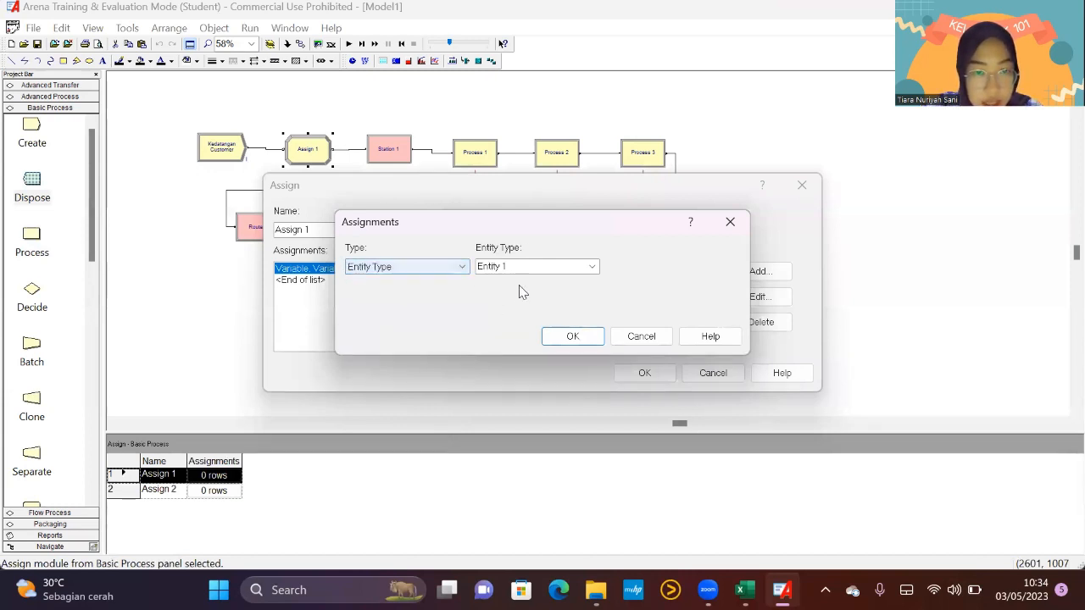
left_click(526, 266)
left_click(594, 268)
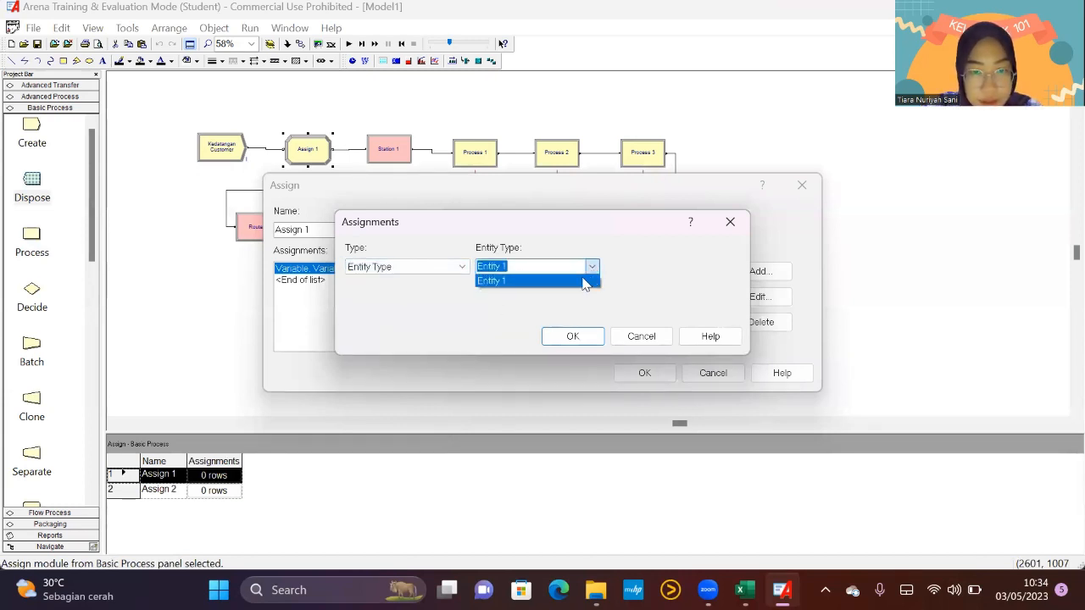
left_click(583, 282)
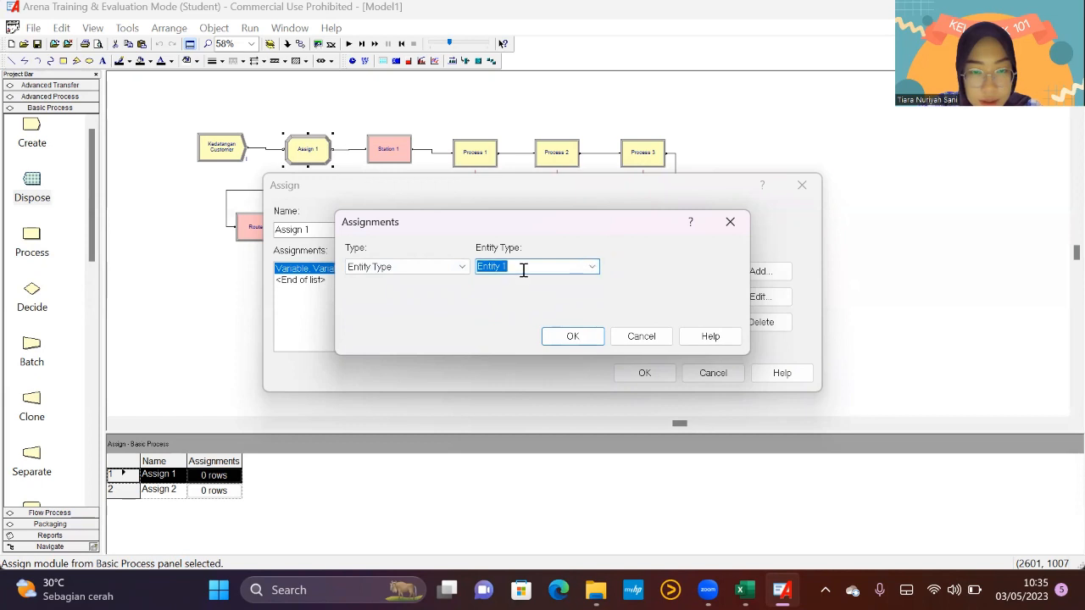
left_click(881, 575)
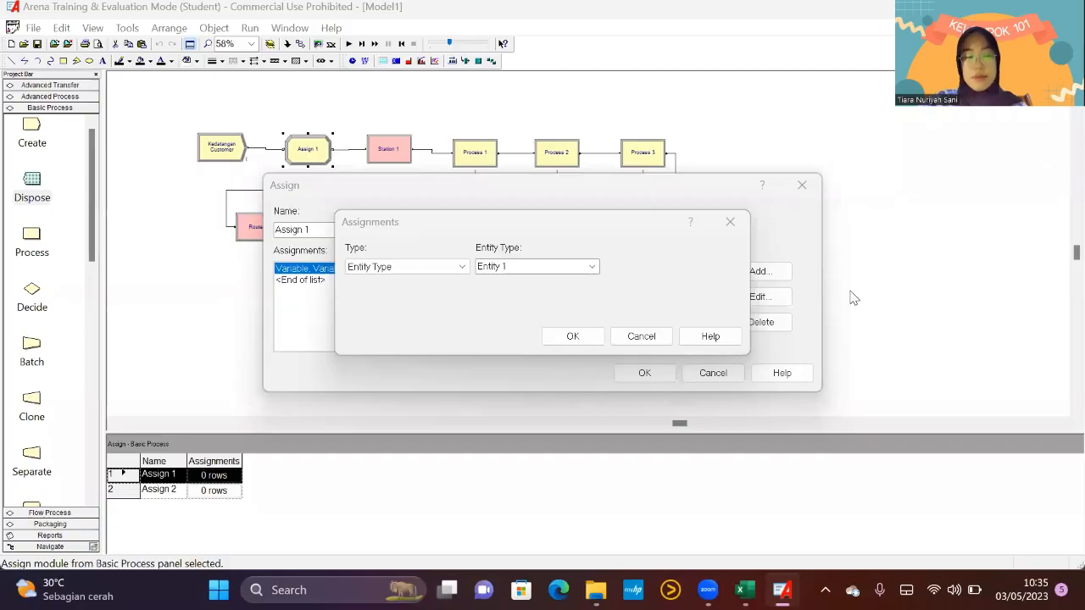
left_click(531, 266)
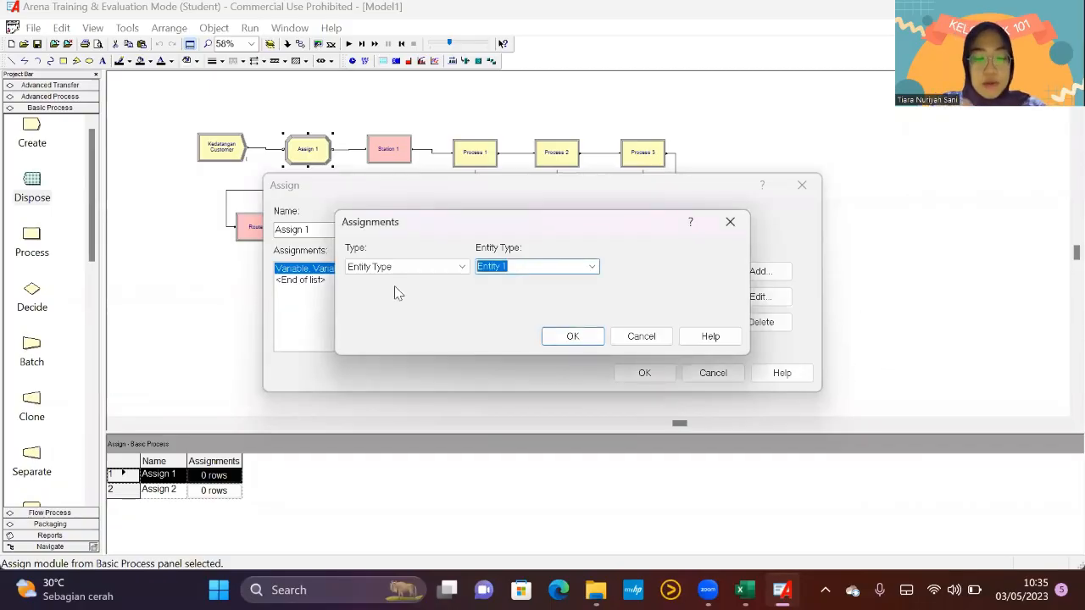
type("Customer")
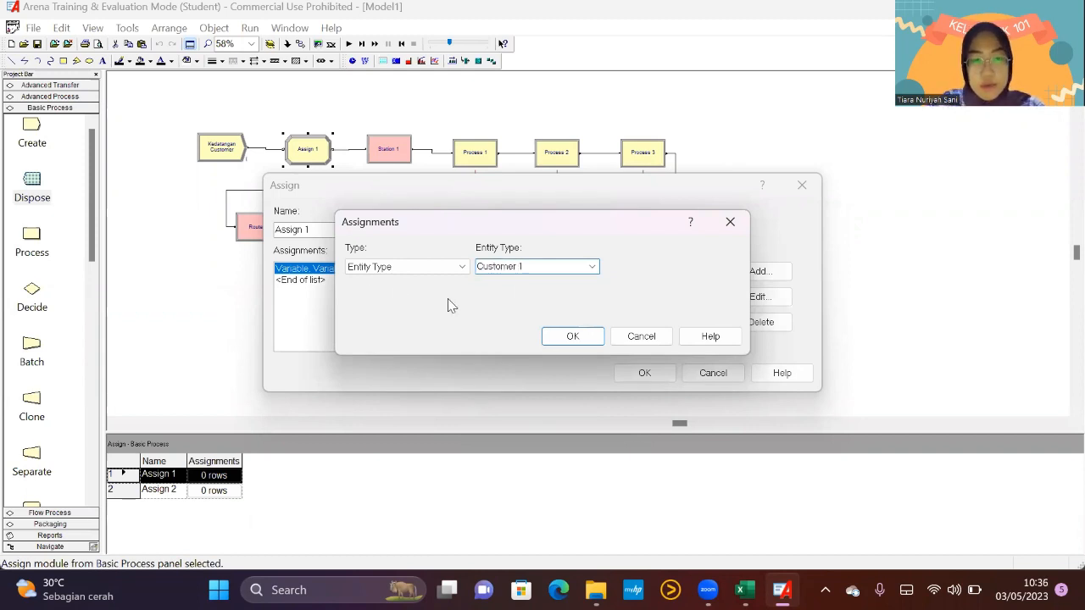
left_click(572, 336)
Add a second assignment to Assign 1 that sets the Entity Picture to Picture.Woman, and save the module.
left_click(760, 271)
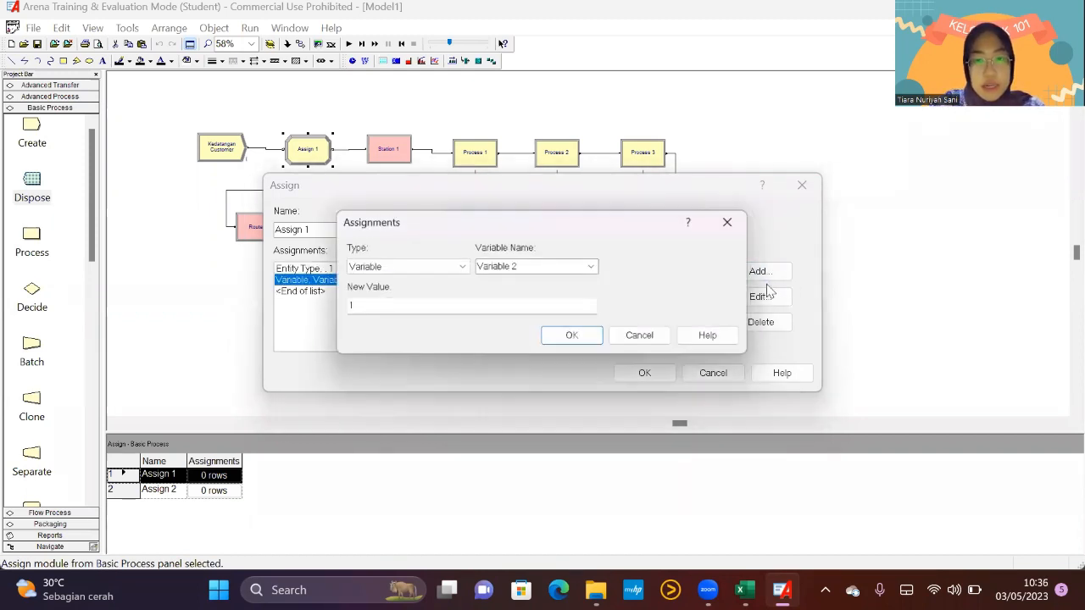
left_click(450, 267)
left_click(394, 338)
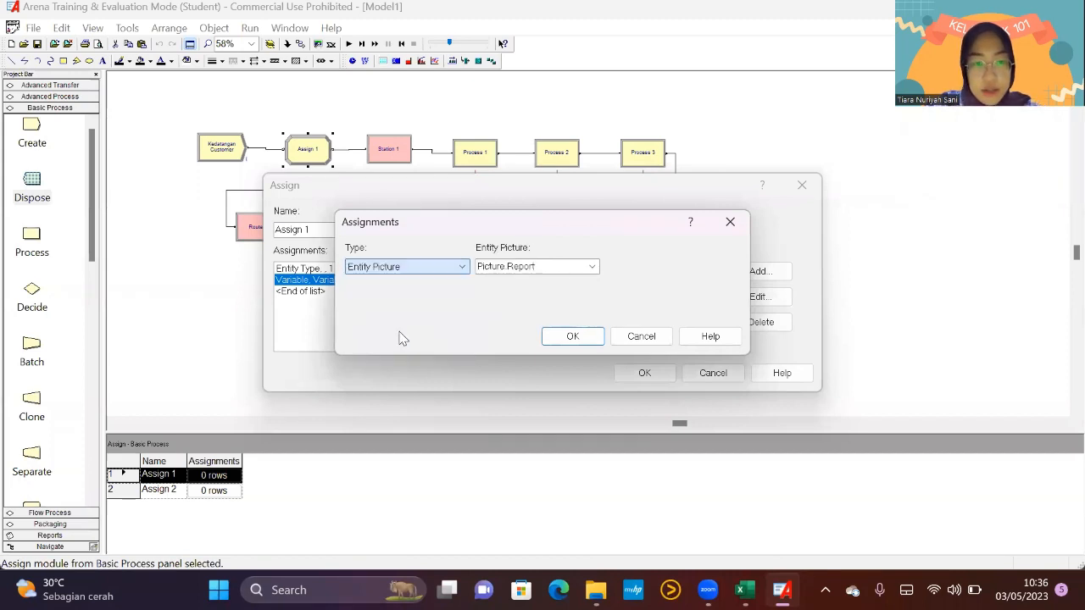
left_click(591, 266)
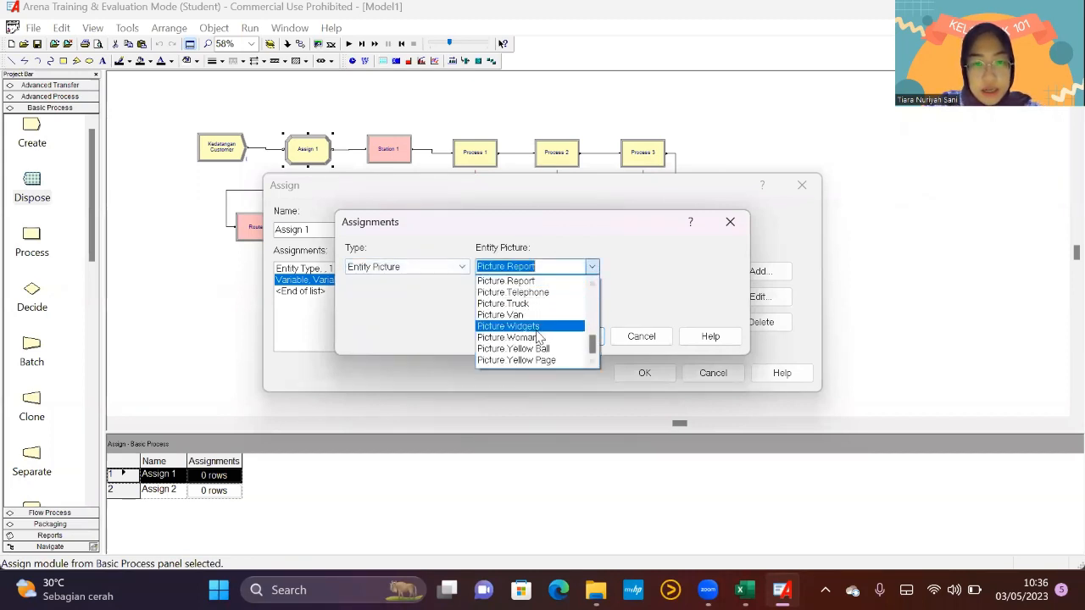
left_click(567, 337)
left_click(570, 339)
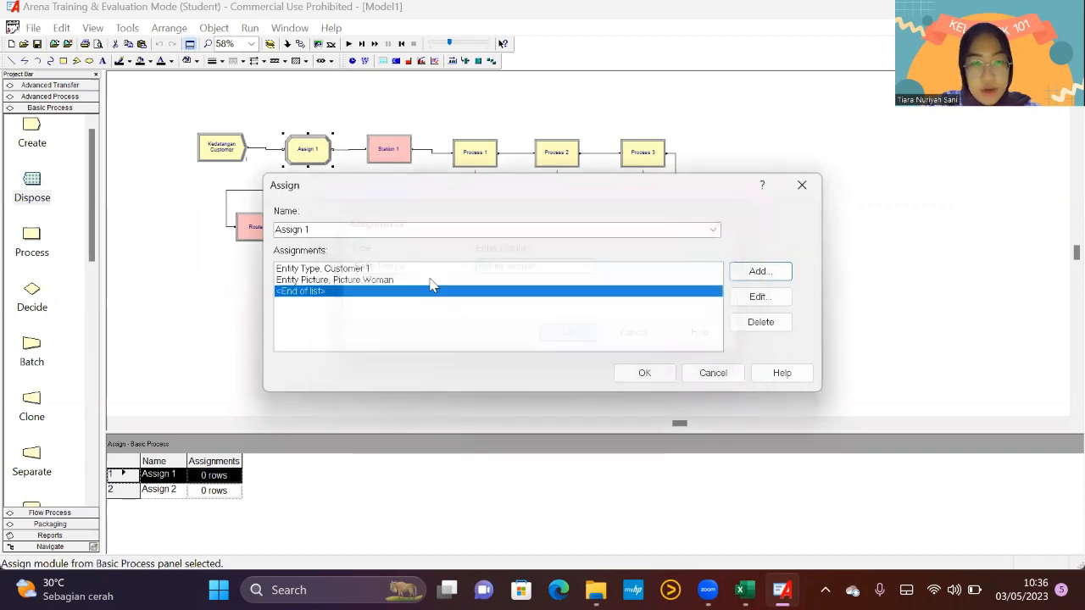
left_click(645, 373)
Rename the Station 1 module as Ruang Tunggu, leaving its other settings at their defaults.
double_click(384, 150)
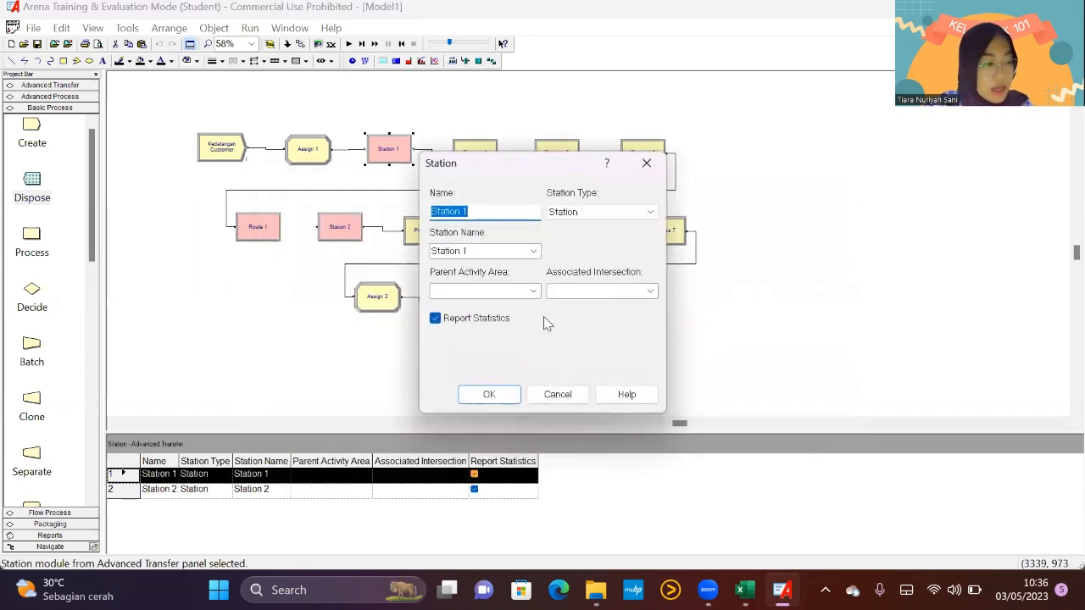
type("Ruang Tunggu")
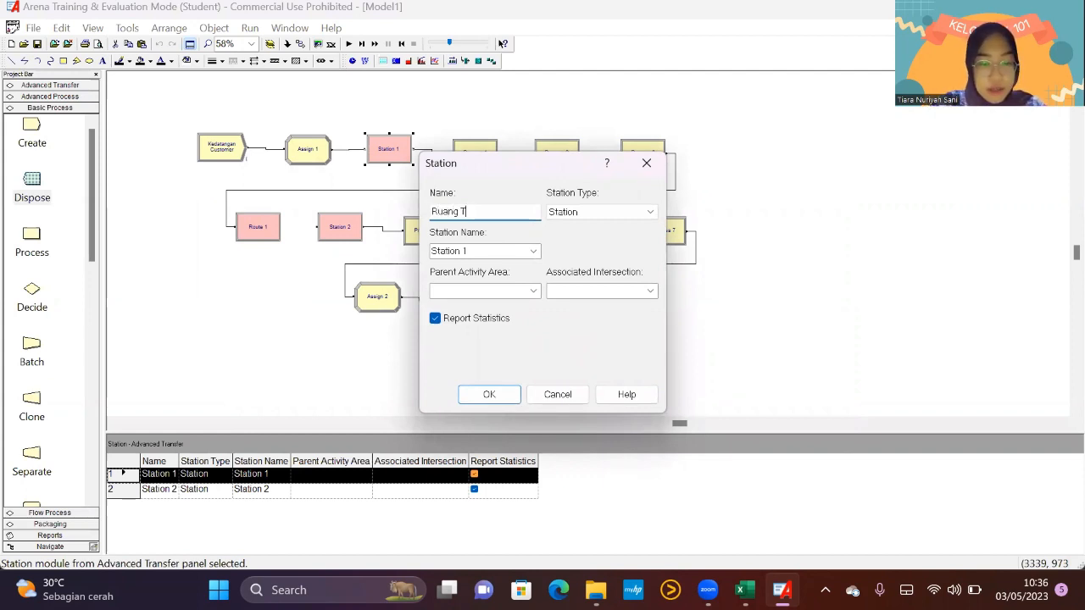
left_click(489, 394)
left_click(478, 151)
double_click(478, 151)
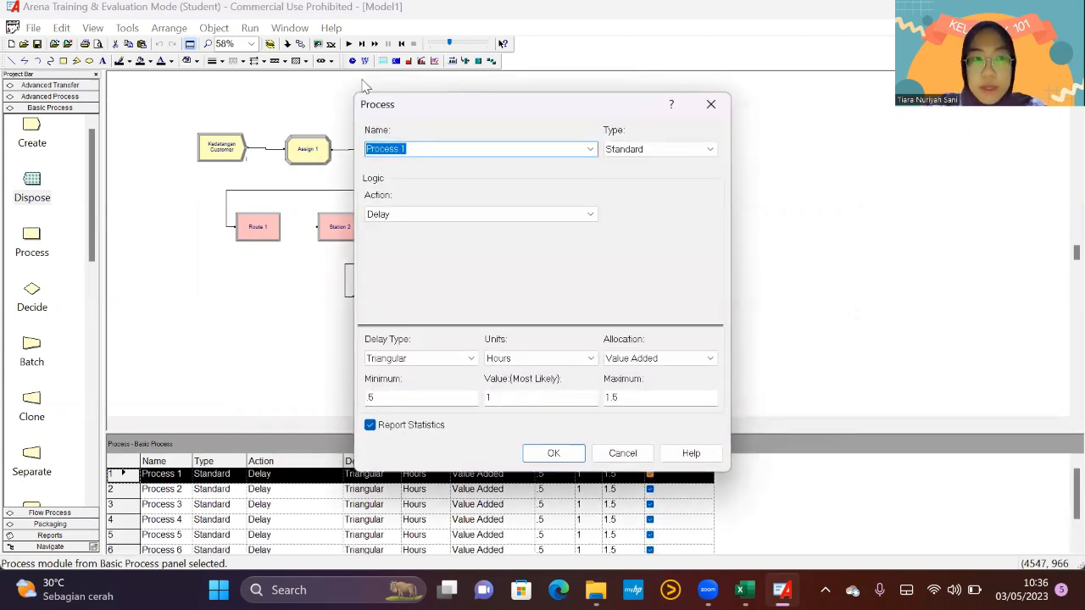
left_click(710, 104)
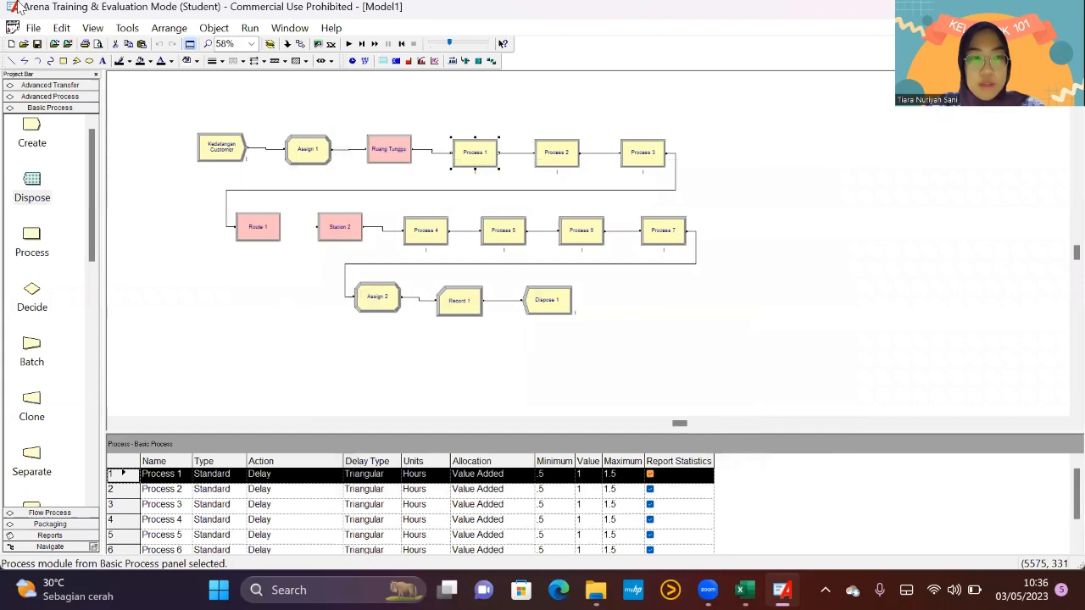
Open Input Analyzer from Arena and create a new blank document.
left_click(124, 30)
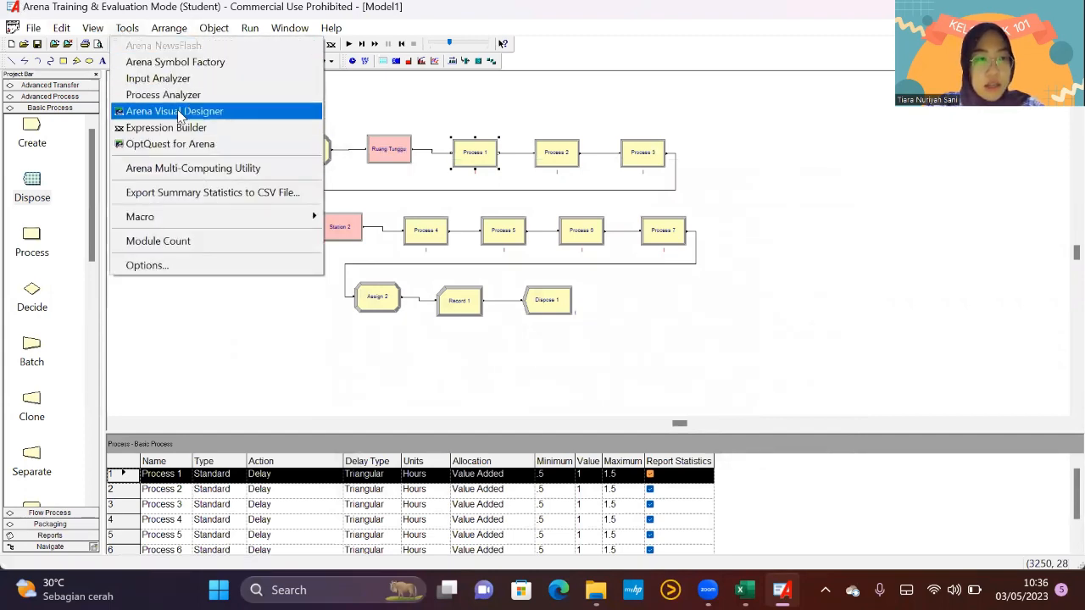
left_click(179, 81)
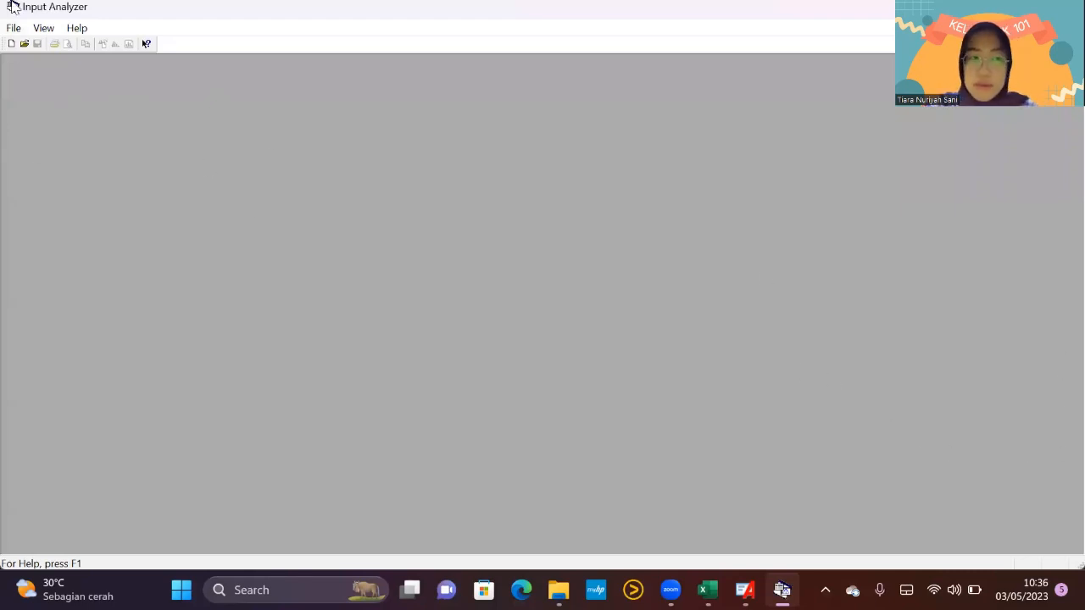
left_click(14, 30)
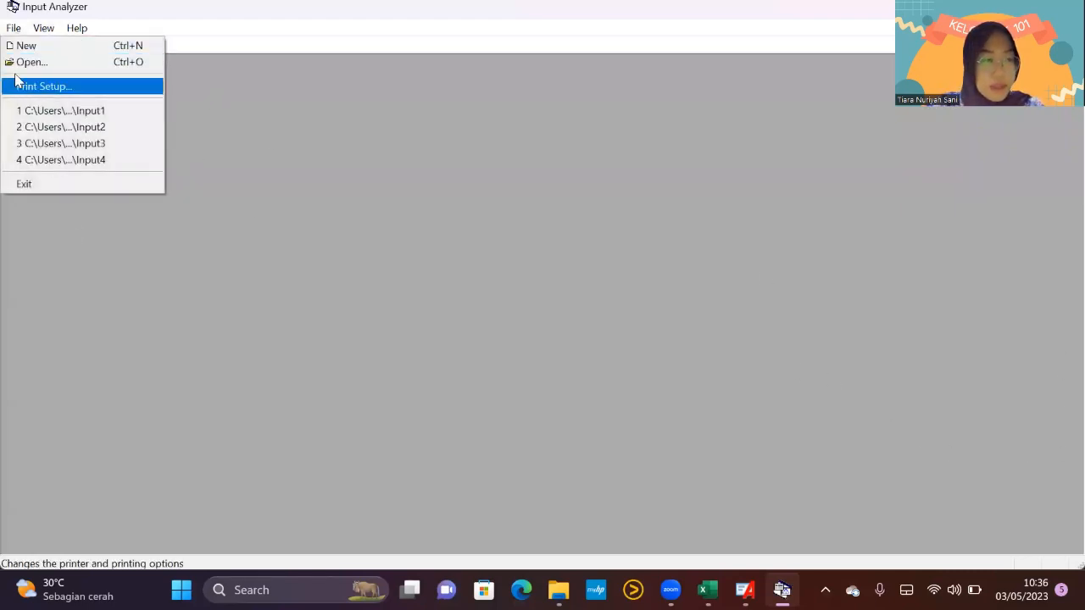
left_click(22, 45)
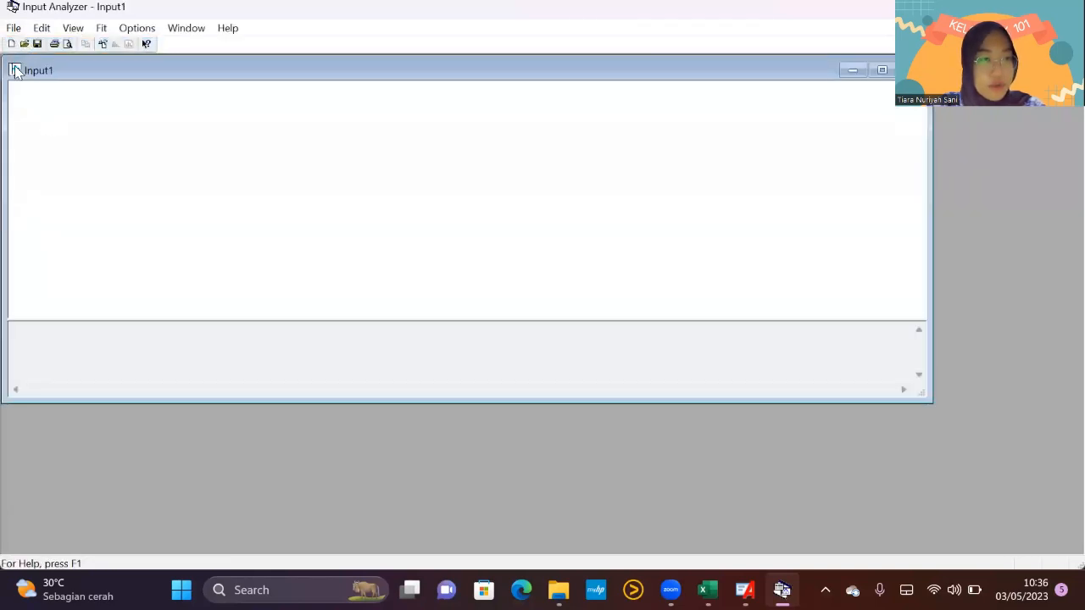
Load the existing data file 1 from the TUGAS BESAR folder on the desktop into the Input1 document.
left_click(14, 29)
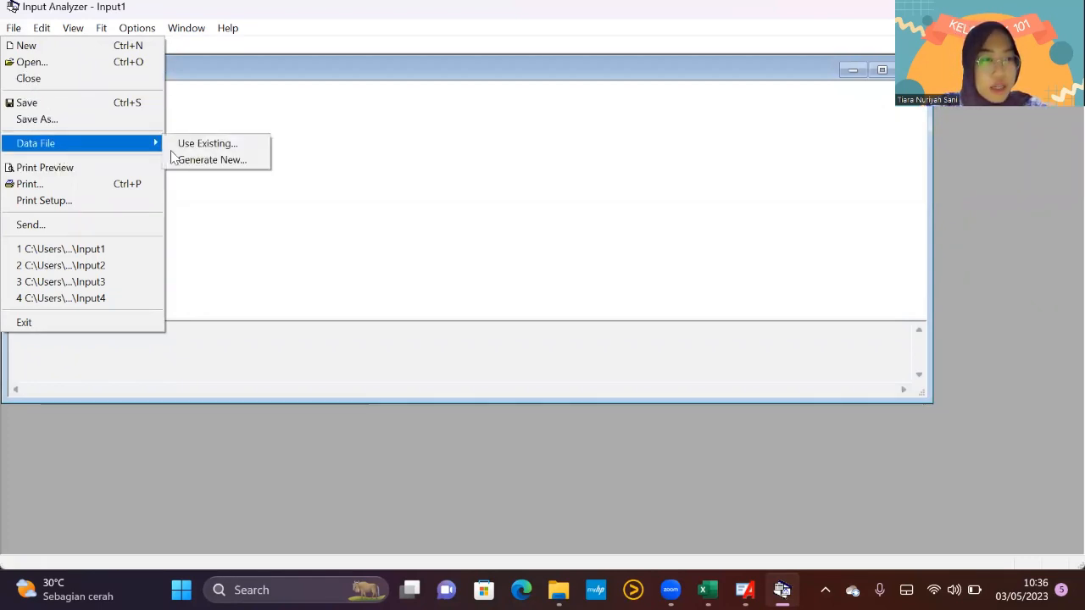
mouse_move(63, 145)
left_click(203, 144)
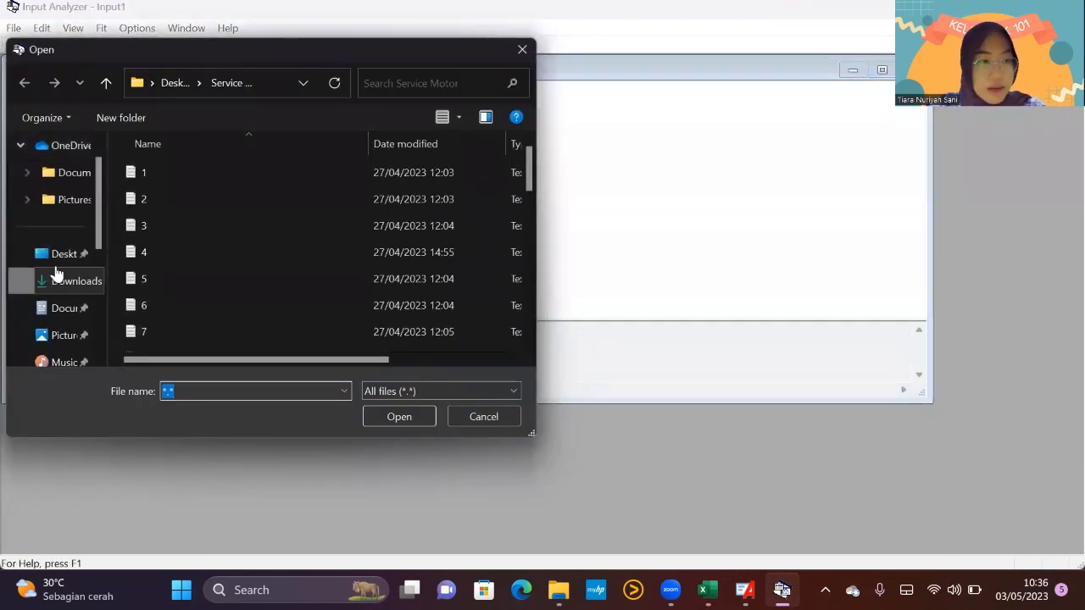
left_click(58, 275)
left_click(60, 254)
double_click(170, 198)
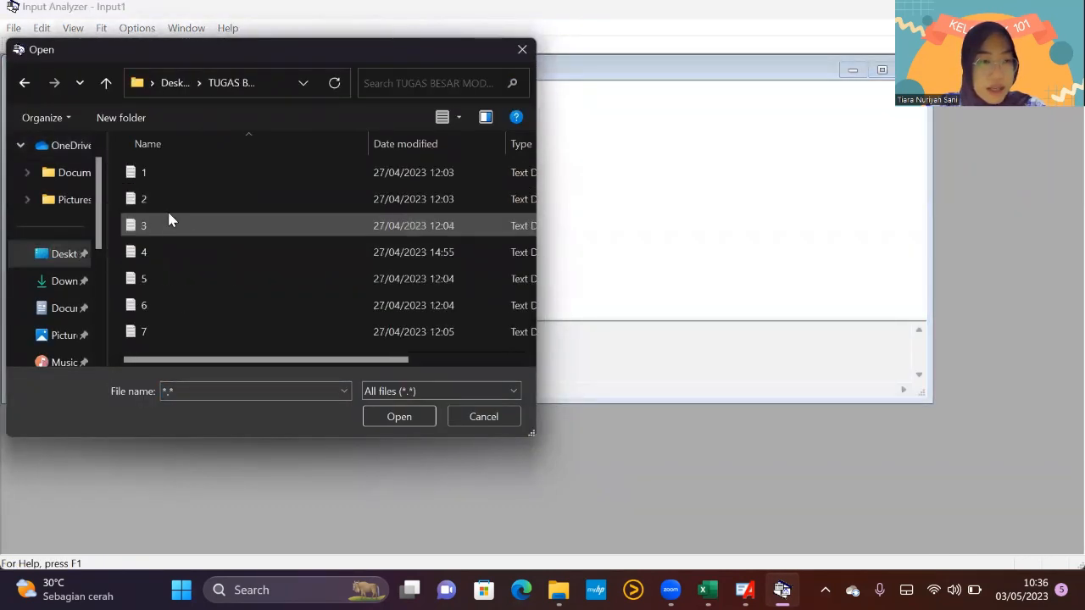
left_click(174, 175)
left_click(399, 418)
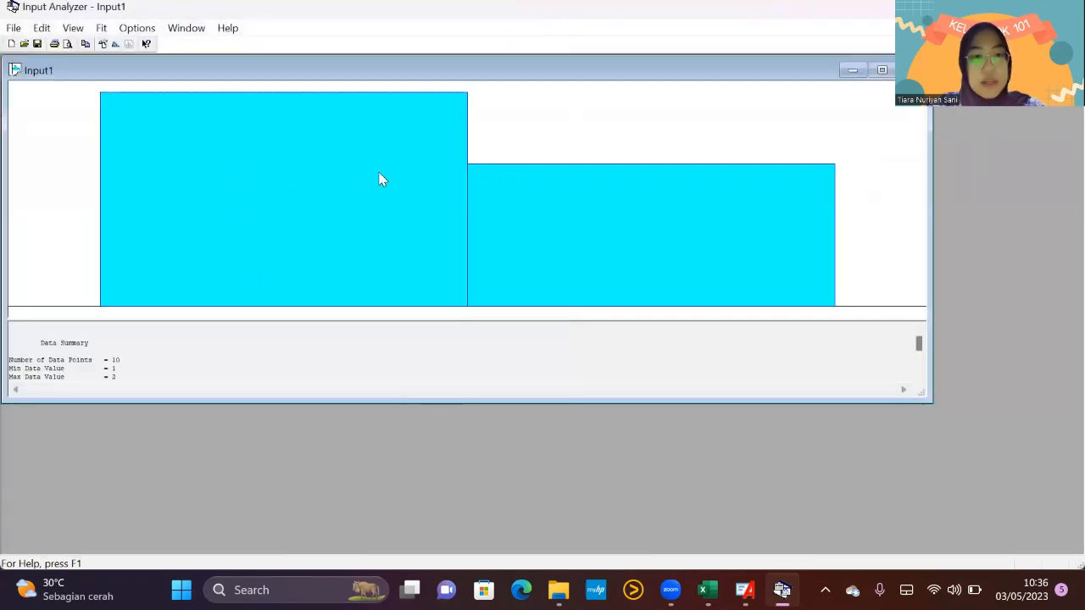
Fit all distributions to the Input1 data and select the resulting expression in the distribution summary.
left_click(101, 30)
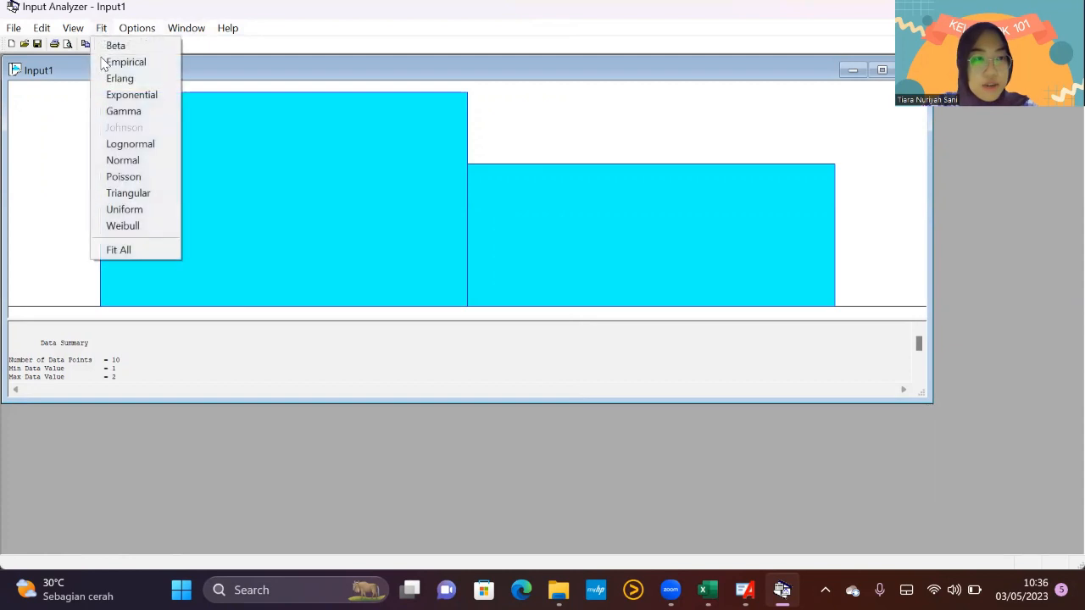
left_click(129, 251)
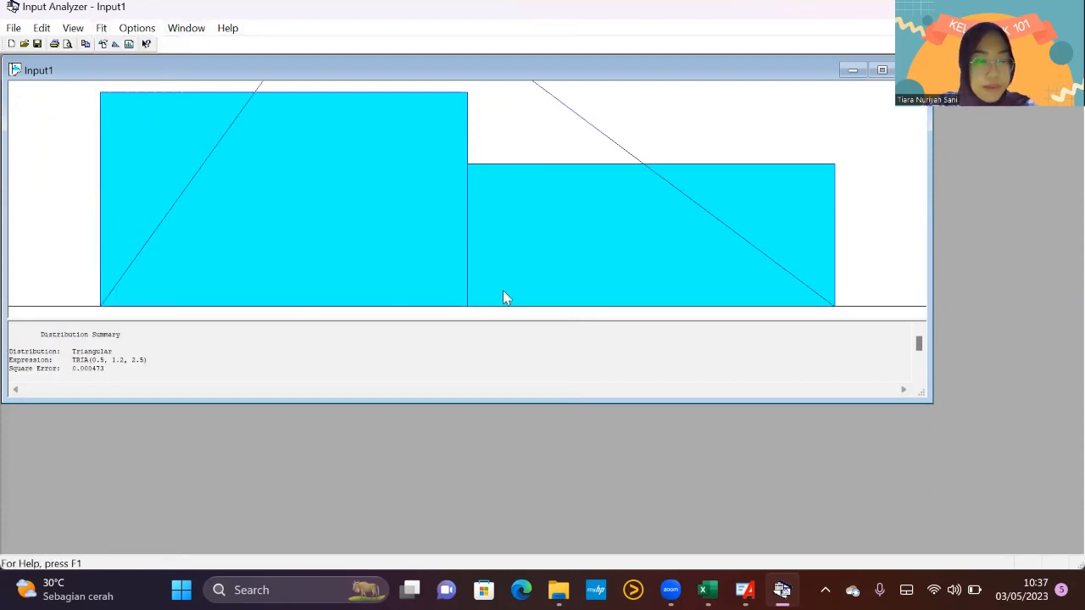
left_click_drag(167, 356, 82, 360)
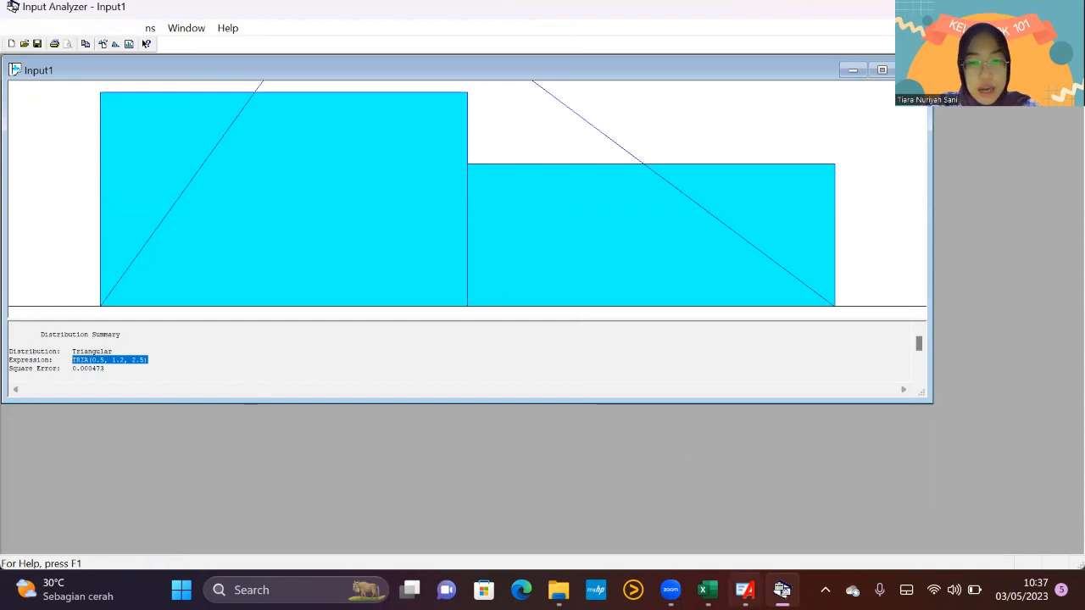
Switch back to Arena, rename the Process 1 module as Ambil Karcis, and set its delay type to Expression.
left_click(744, 590)
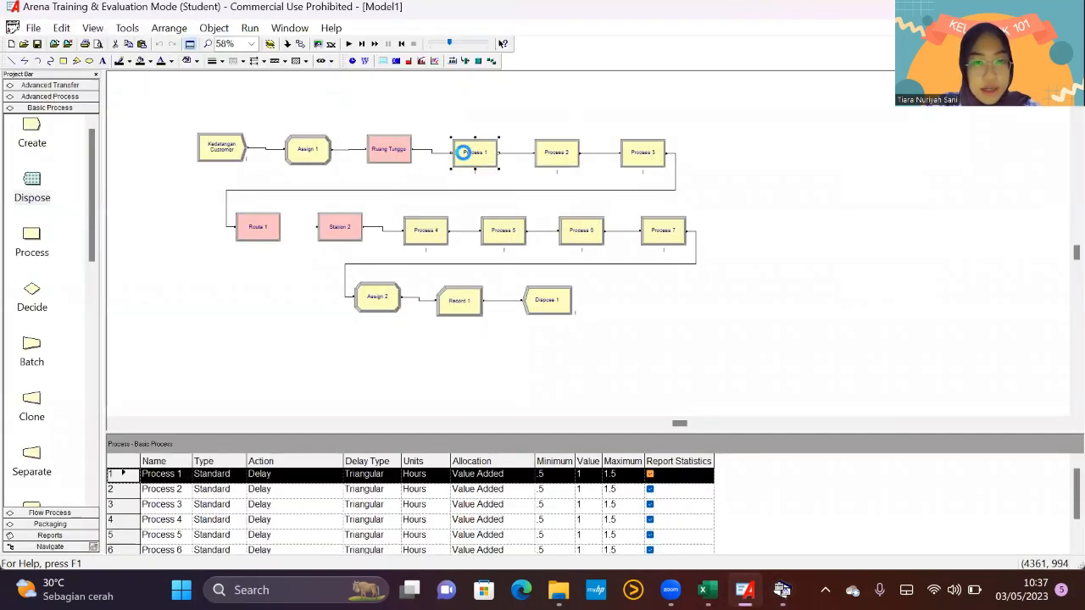
double_click(462, 152)
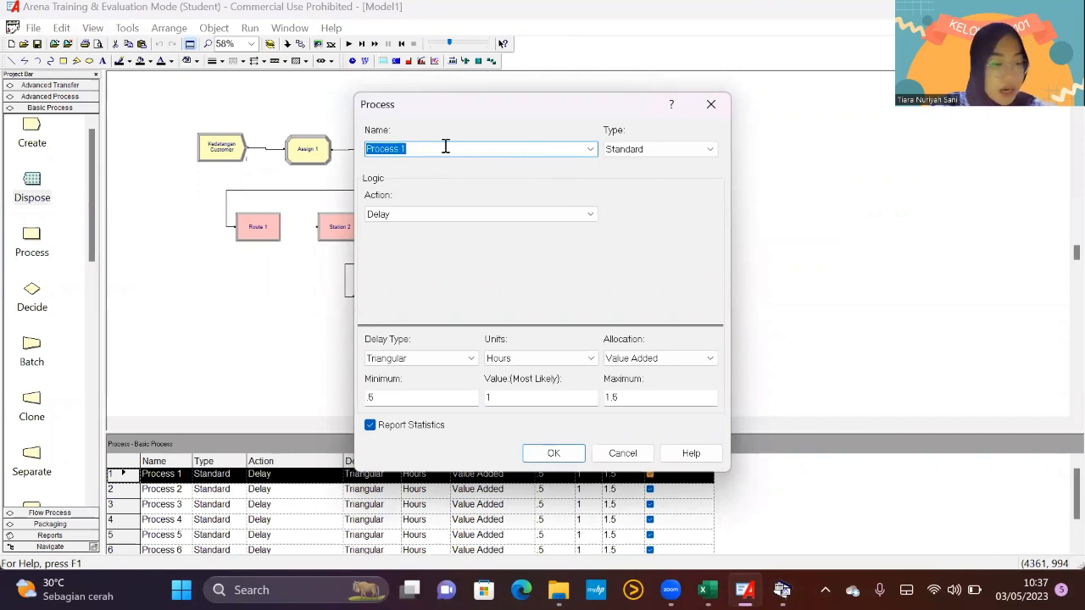
type("Ambil Karcis")
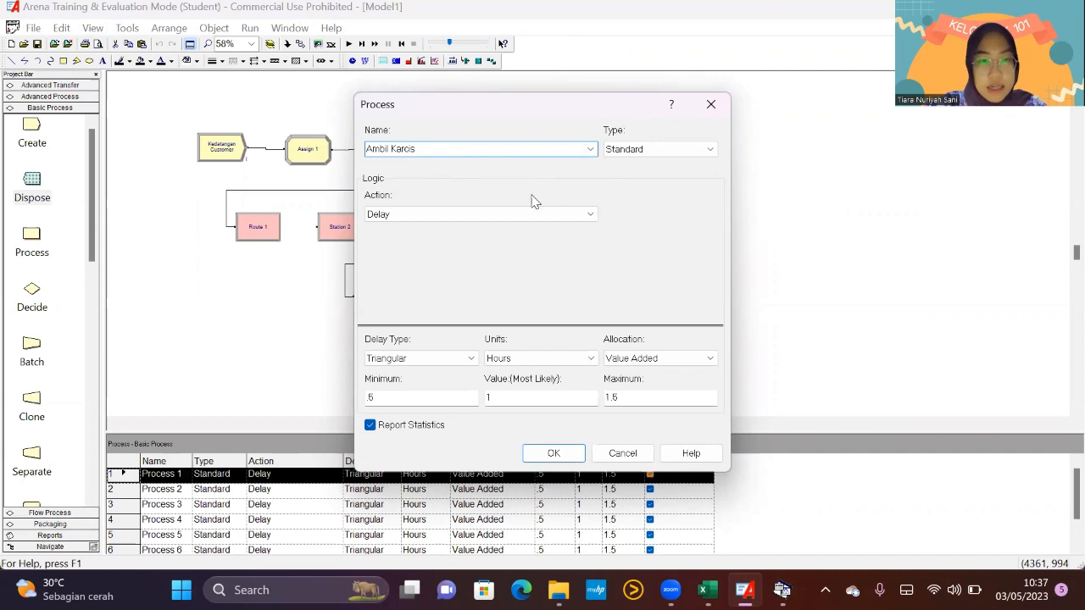
left_click(469, 358)
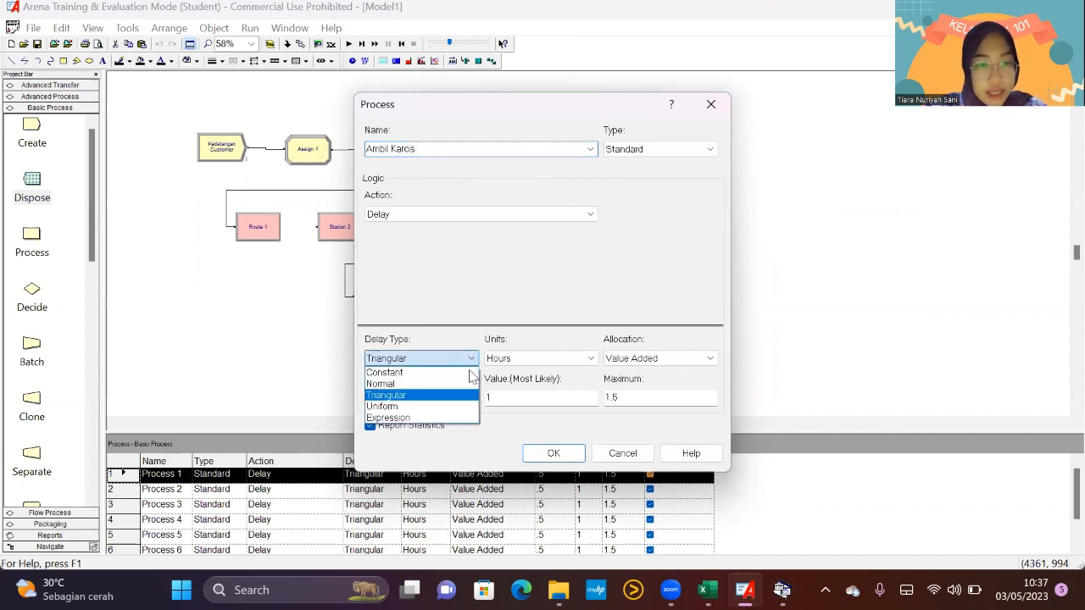
left_click(434, 417)
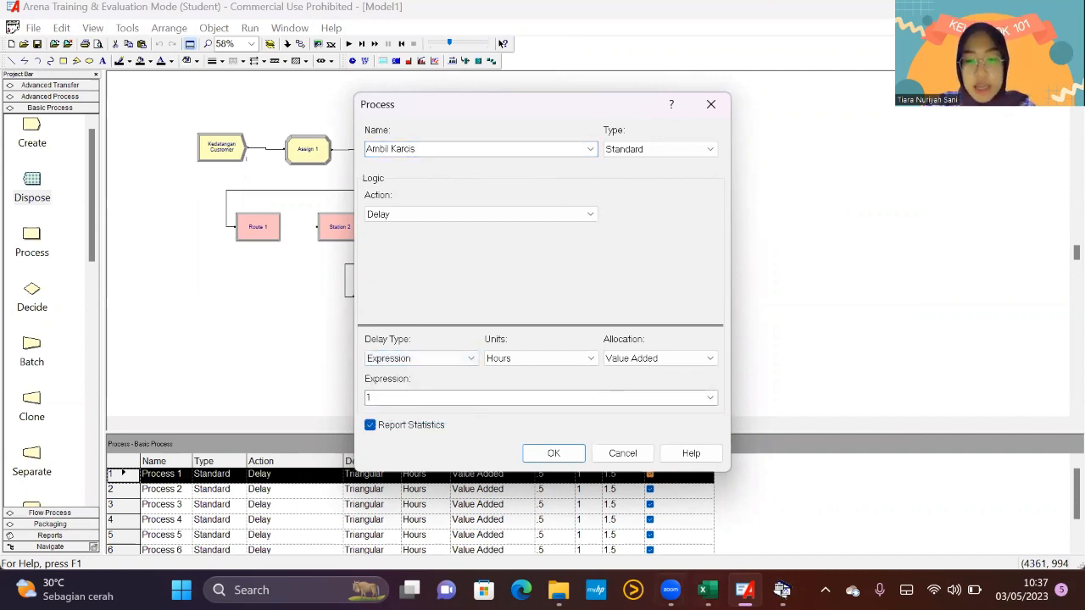
Copy the fitted distribution expression from Input1 in Input Analyzer, and return to the Ambil Karcis settings in Arena.
key("alt+Tab")
left_click(147, 358)
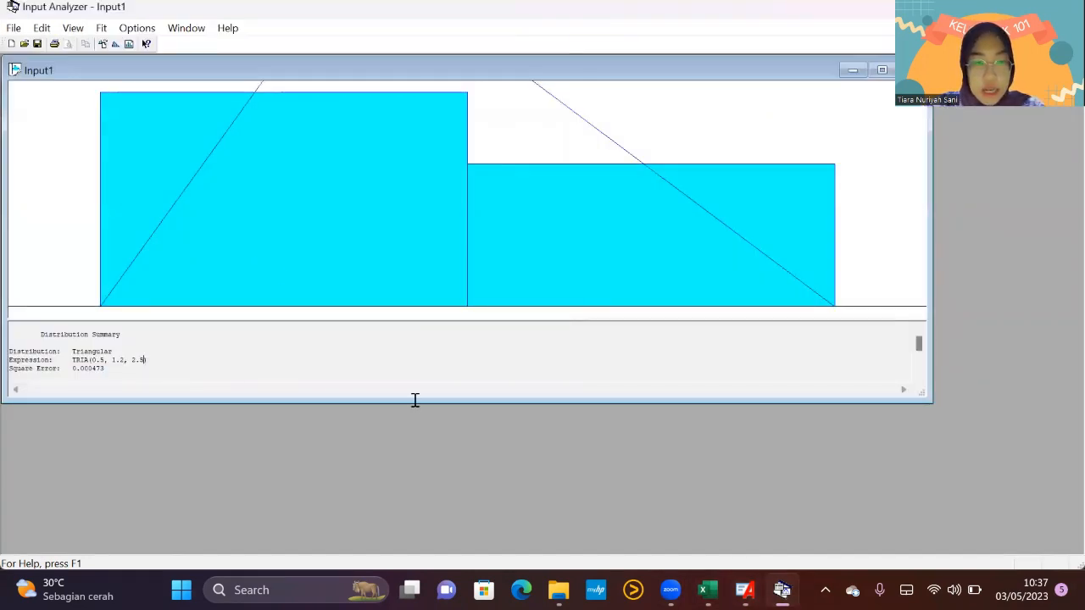
key("alt+Tab")
key("alt+Tab")
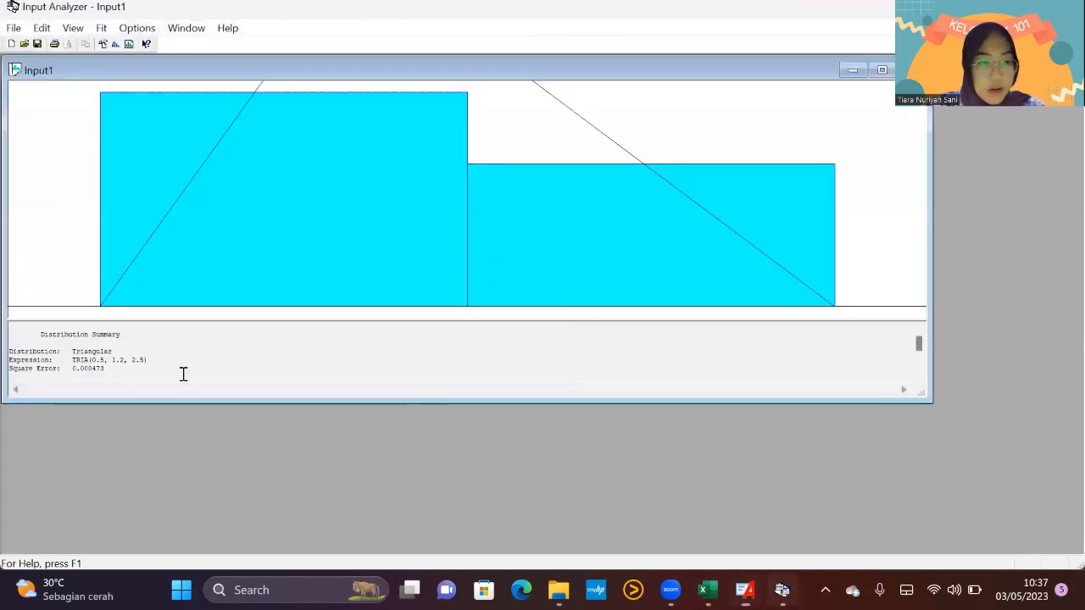
left_click_drag(149, 359, 83, 360)
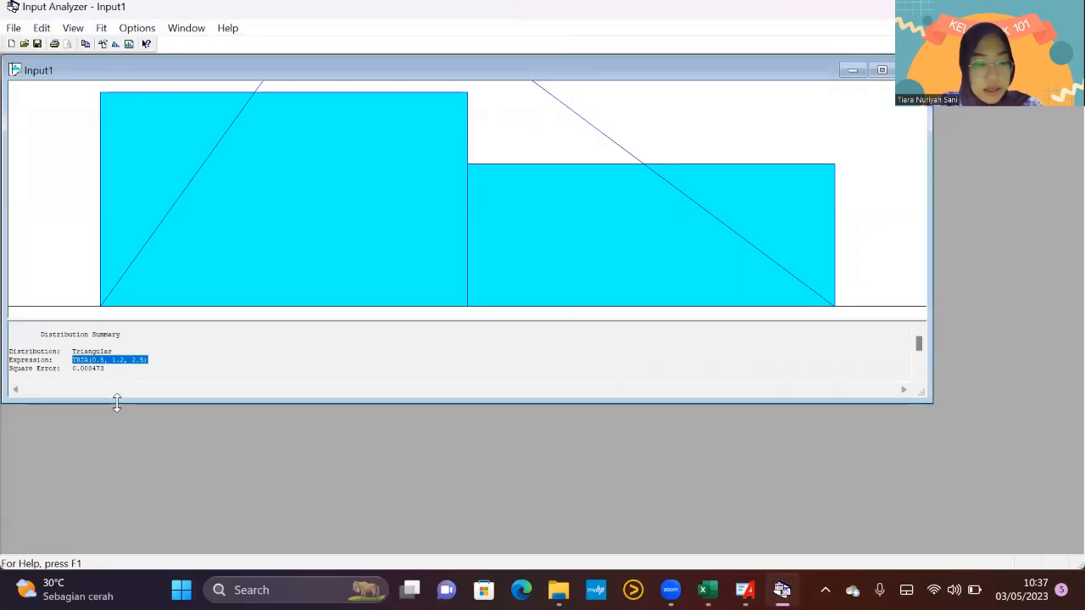
key("alt+Tab")
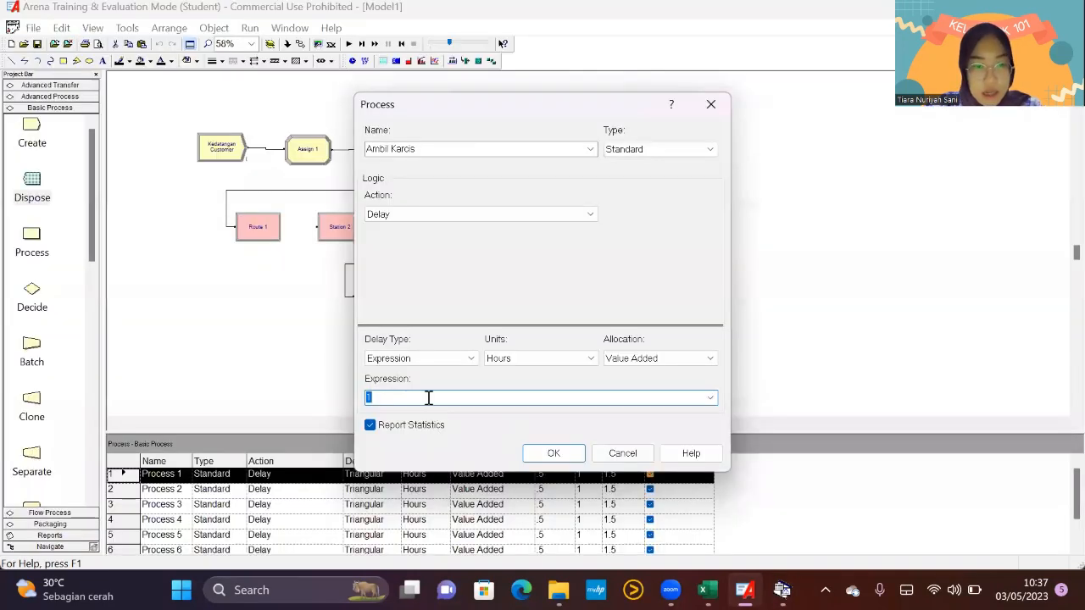
Set the Ambil Karcis delay units to Minutes and its expression to TRIA(0.5, 1.2, 2.5), and save the module.
left_click(585, 358)
left_click(543, 383)
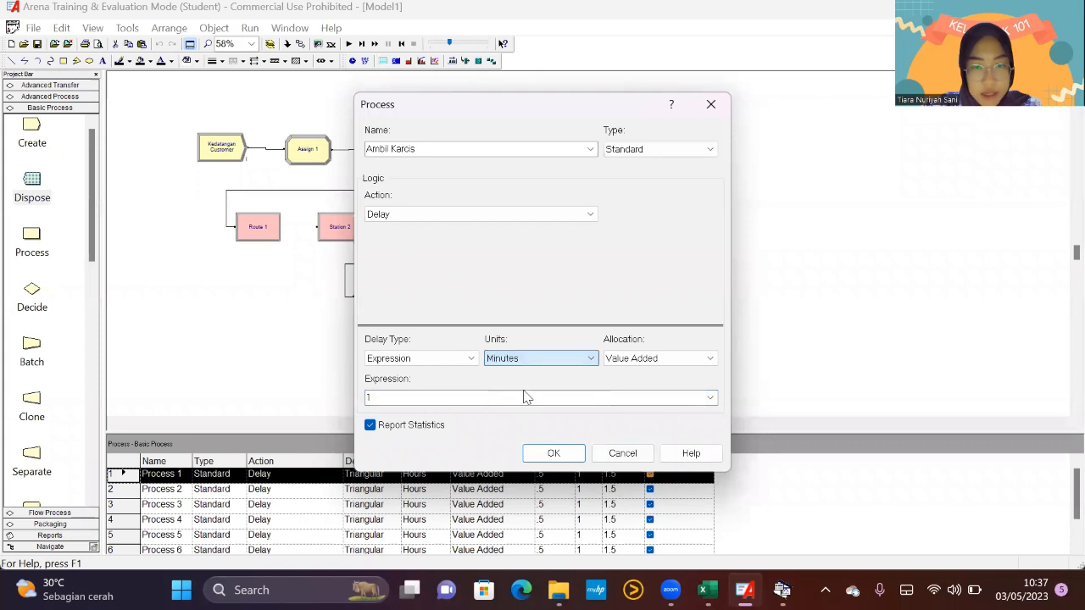
left_click(479, 402)
type("TRIA(0.5, 1.2, 2.5)")
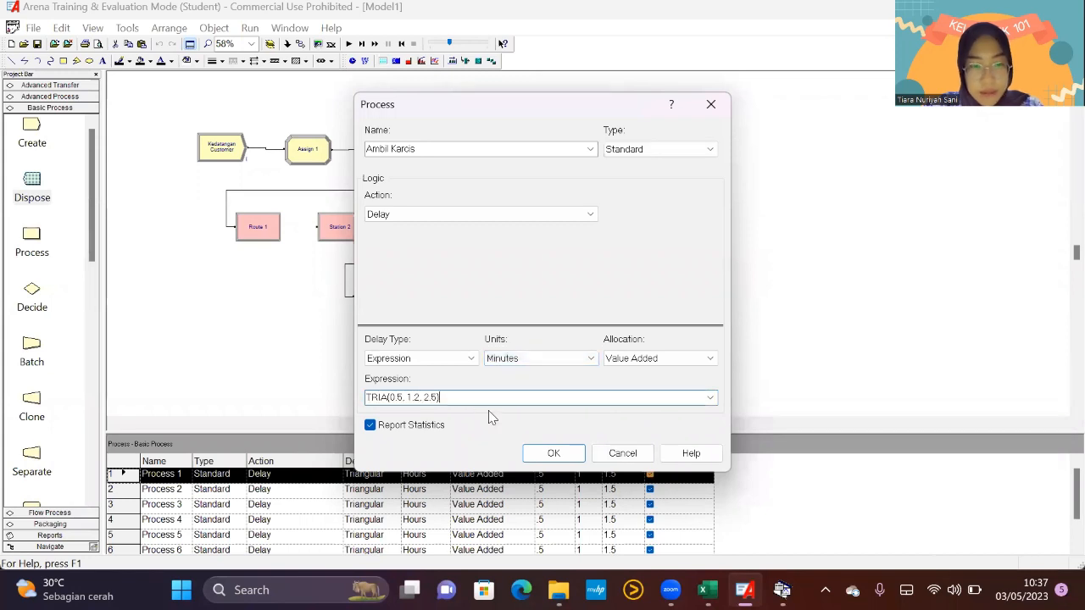
left_click(552, 452)
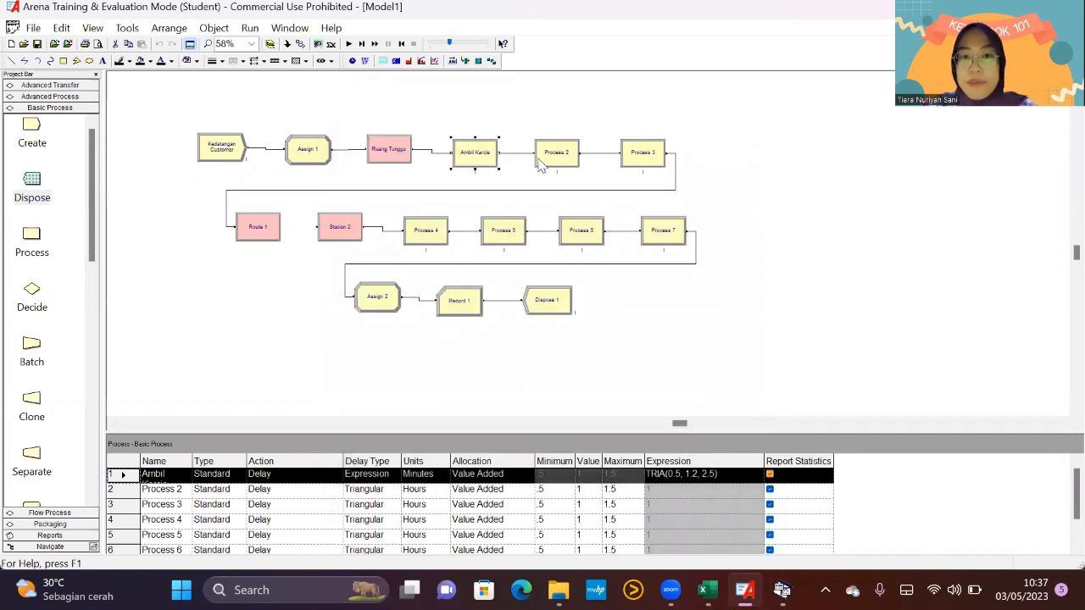
Open the Process 2 module's settings and rename it as Registrasi.
left_click(546, 166)
double_click(547, 166)
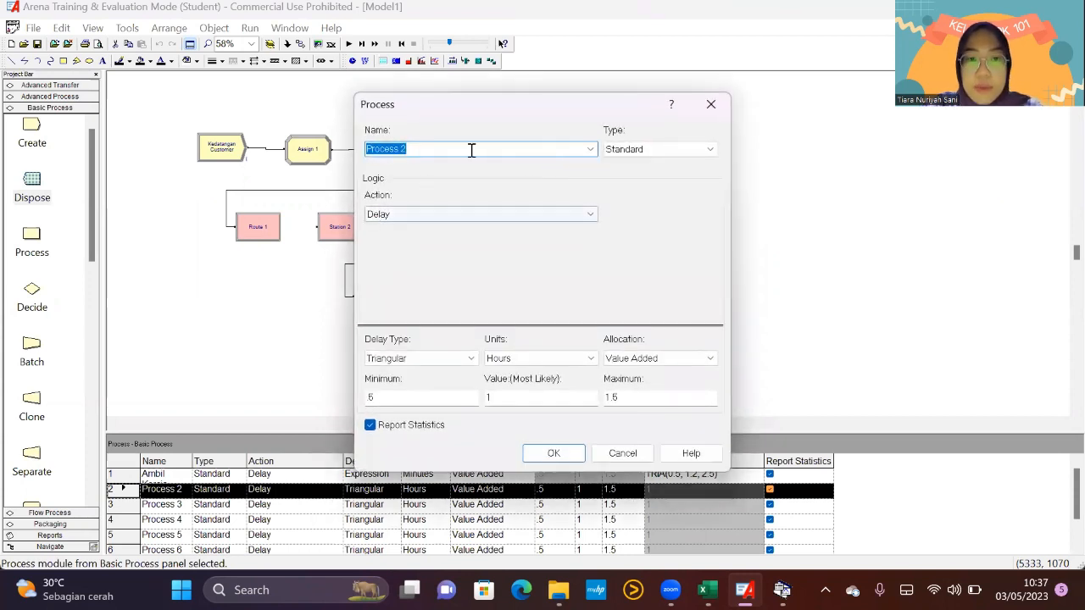
type("Registrasi")
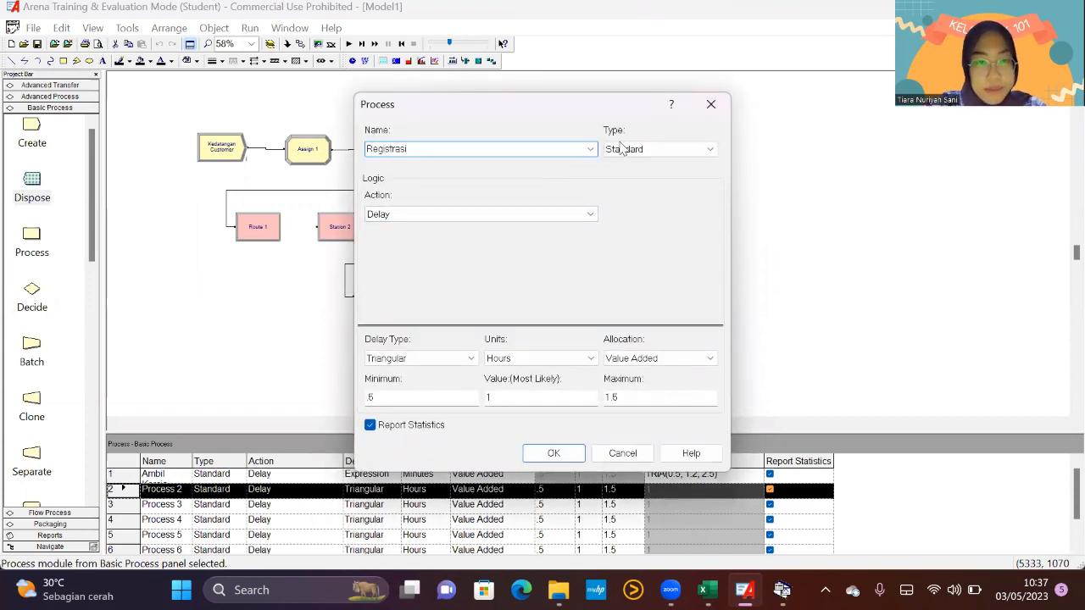
Switch to Input Analyzer, create a new document, and load the existing data file 2 into it.
key("alt+Tab")
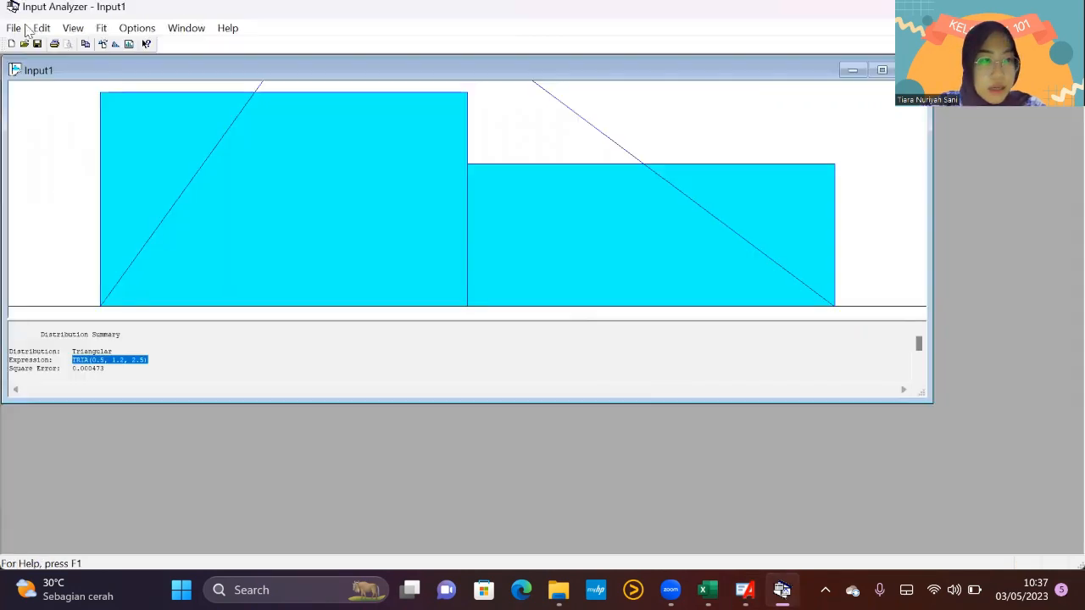
left_click(15, 30)
left_click(15, 29)
left_click(15, 30)
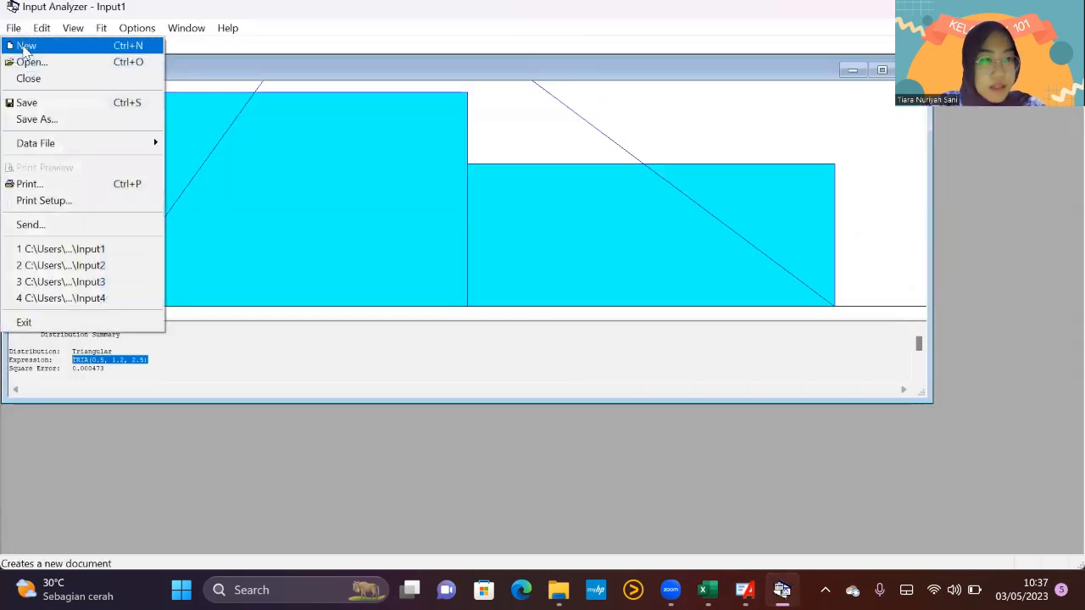
left_click(22, 45)
left_click(14, 28)
mouse_move(49, 148)
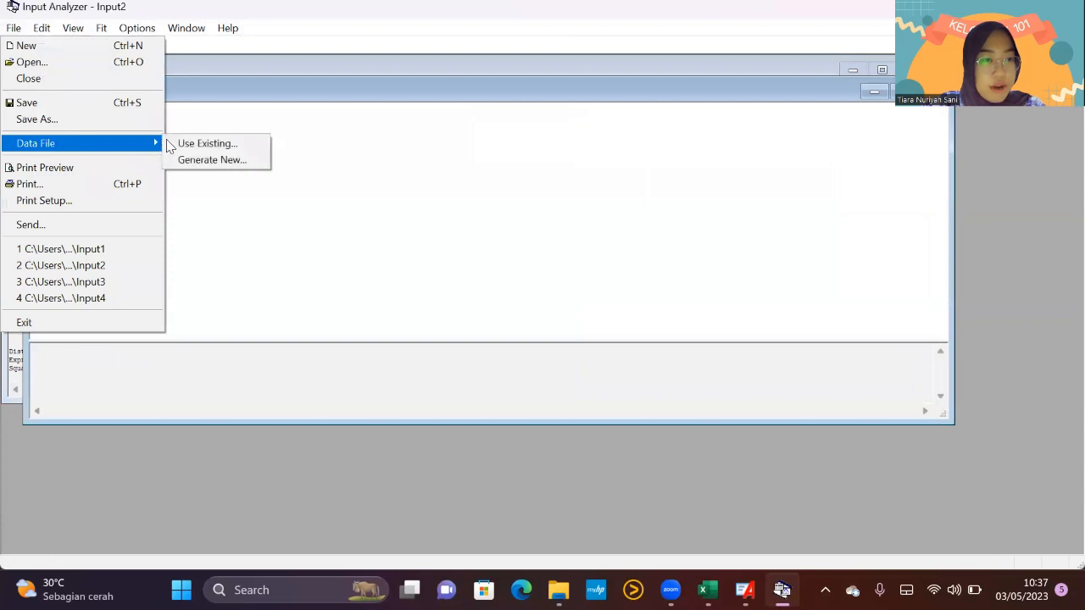
left_click(184, 144)
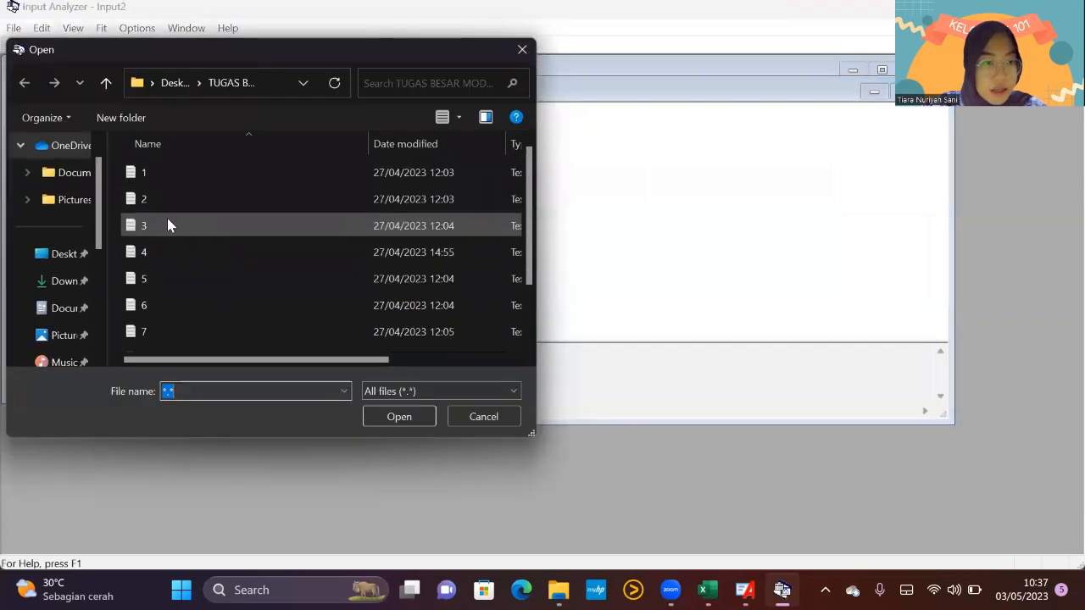
left_click(173, 202)
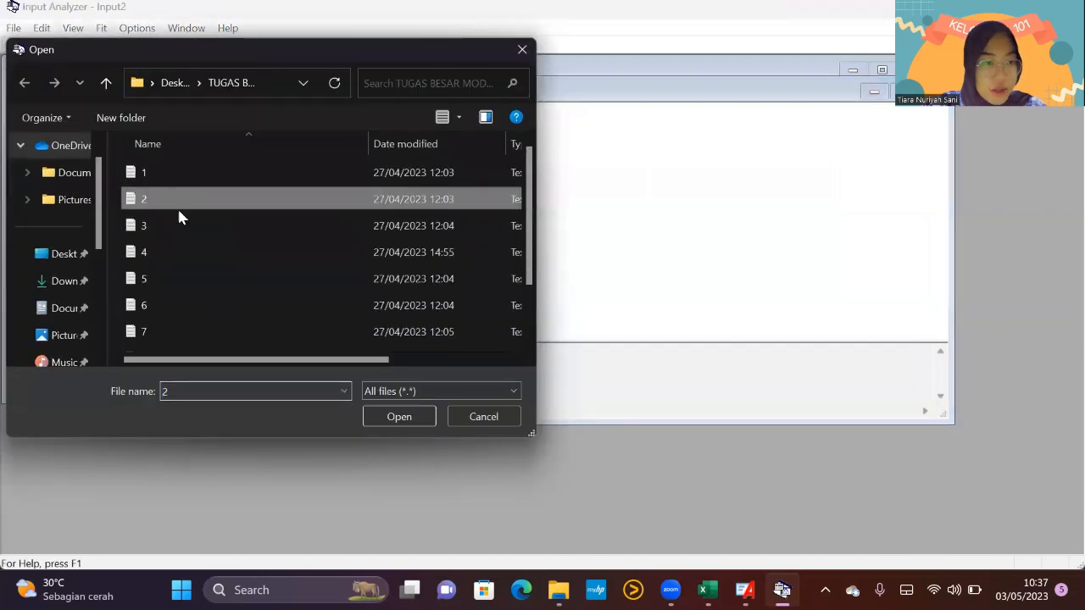
left_click(397, 417)
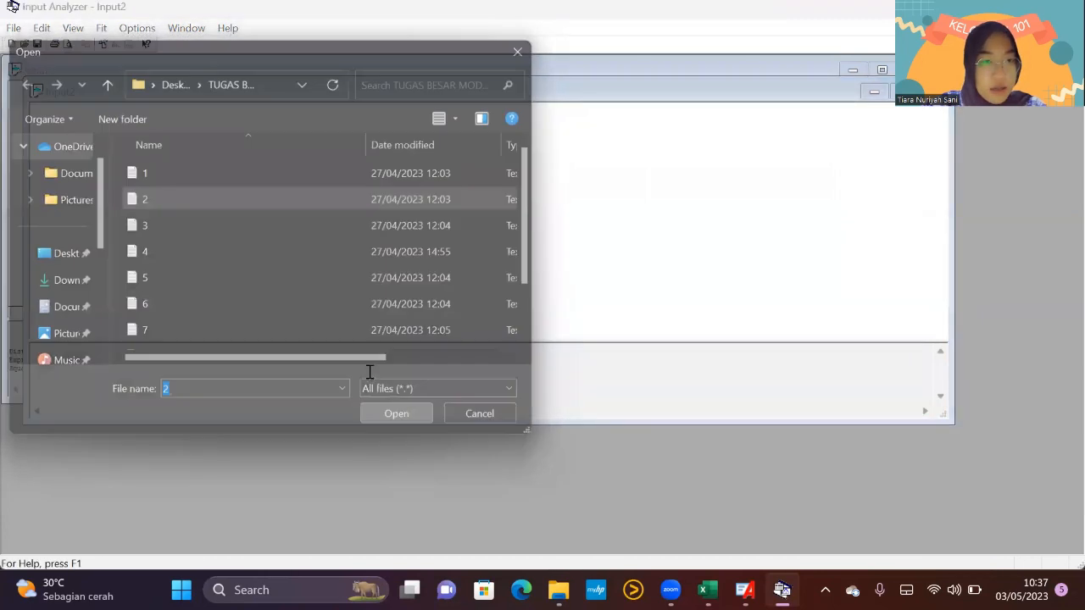
Fit all distributions to the Input2 data and copy the resulting expression from the distribution summary.
left_click(109, 30)
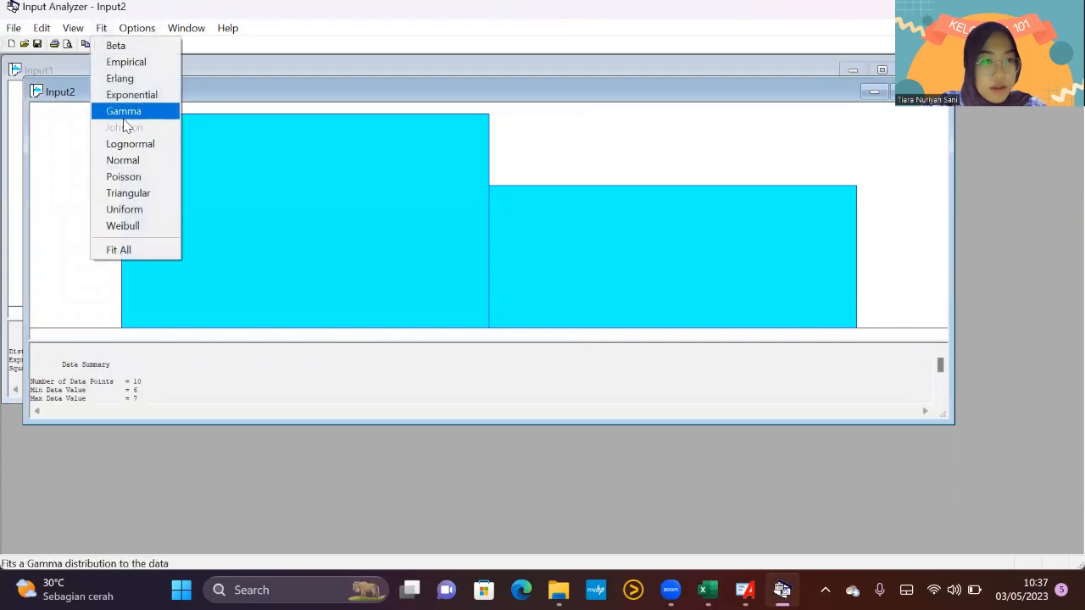
left_click(127, 247)
left_click_drag(170, 382, 93, 382)
key("ctrl+c")
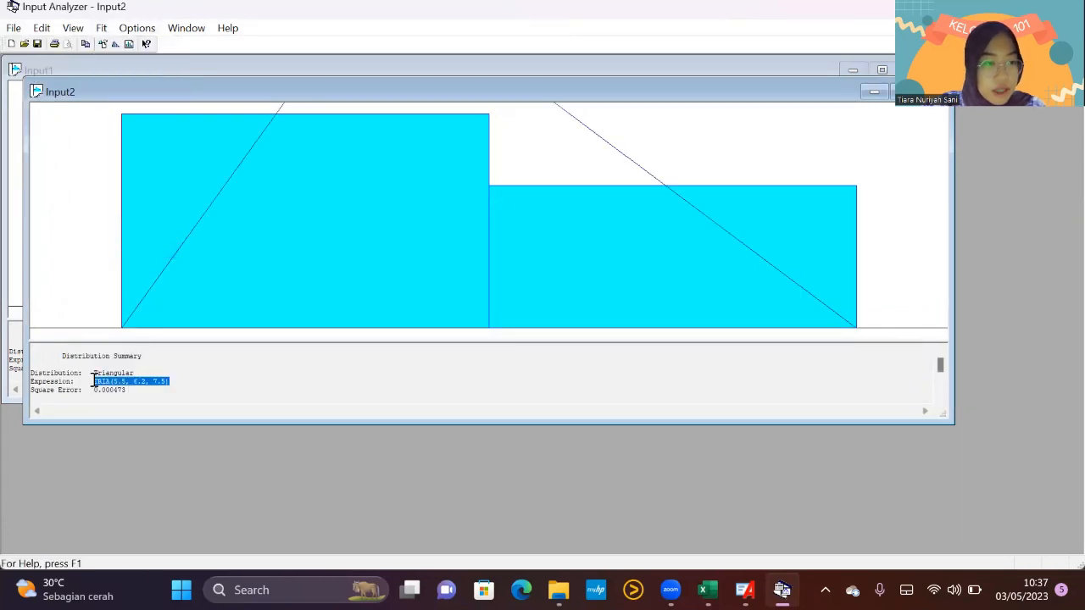
Switch to Arena and set the Registrasi module's delay to Expression type in Minutes with TRIA(5.5, 6.2, 7.5), saving the module.
key("alt+Tab")
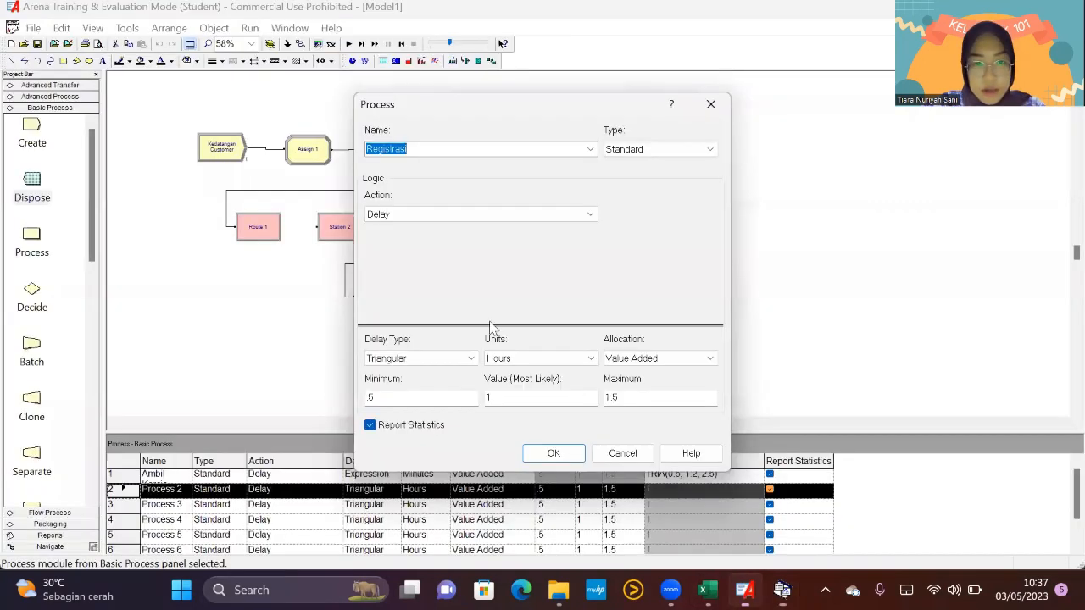
left_click(424, 357)
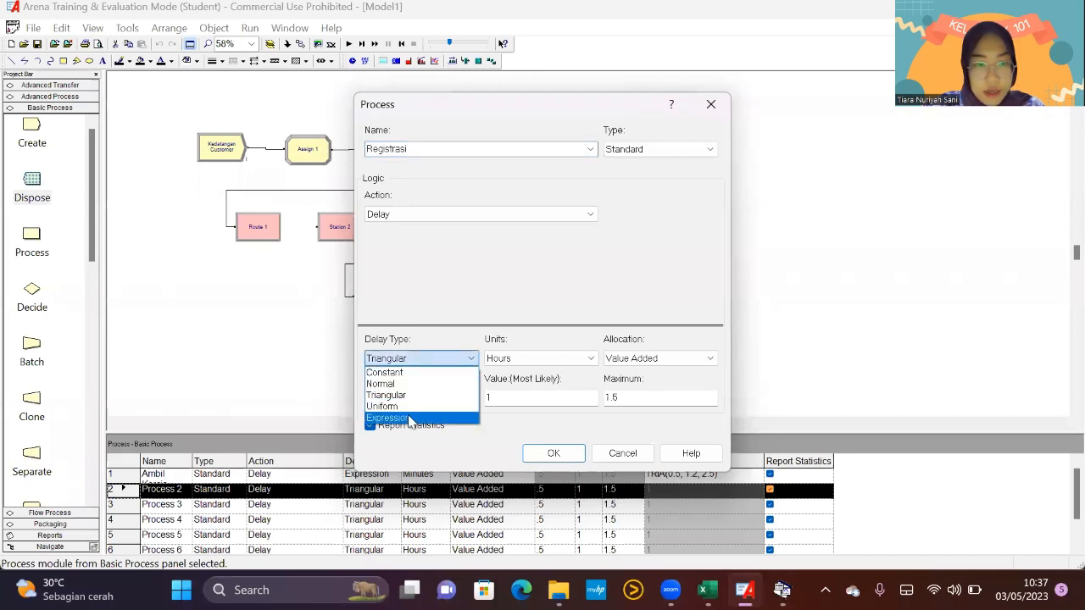
left_click(409, 417)
left_click(526, 360)
left_click(523, 385)
double_click(467, 395)
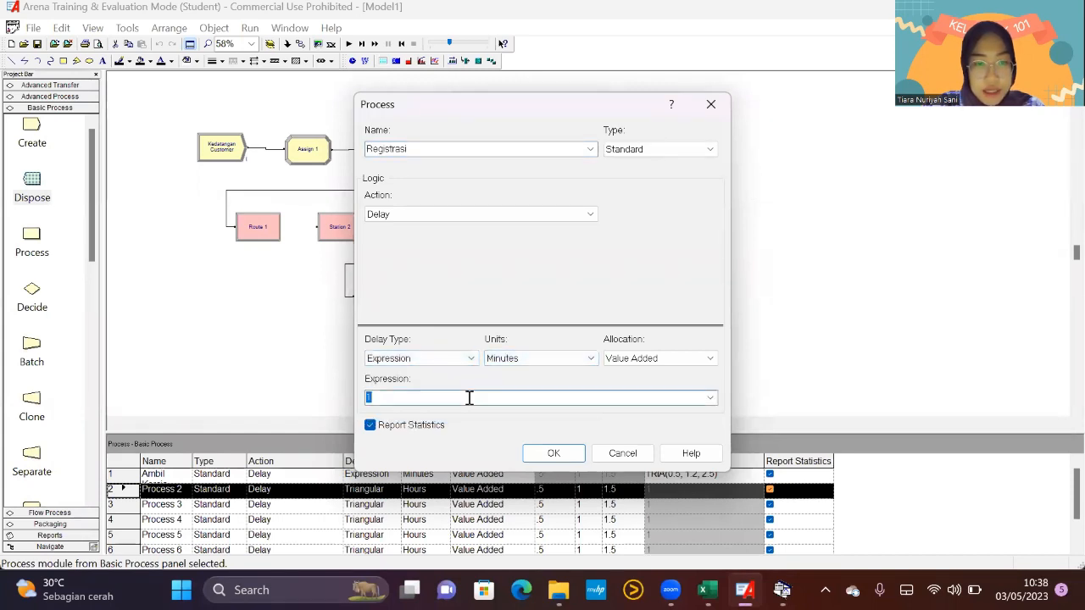
key("ctrl+v")
left_click(553, 454)
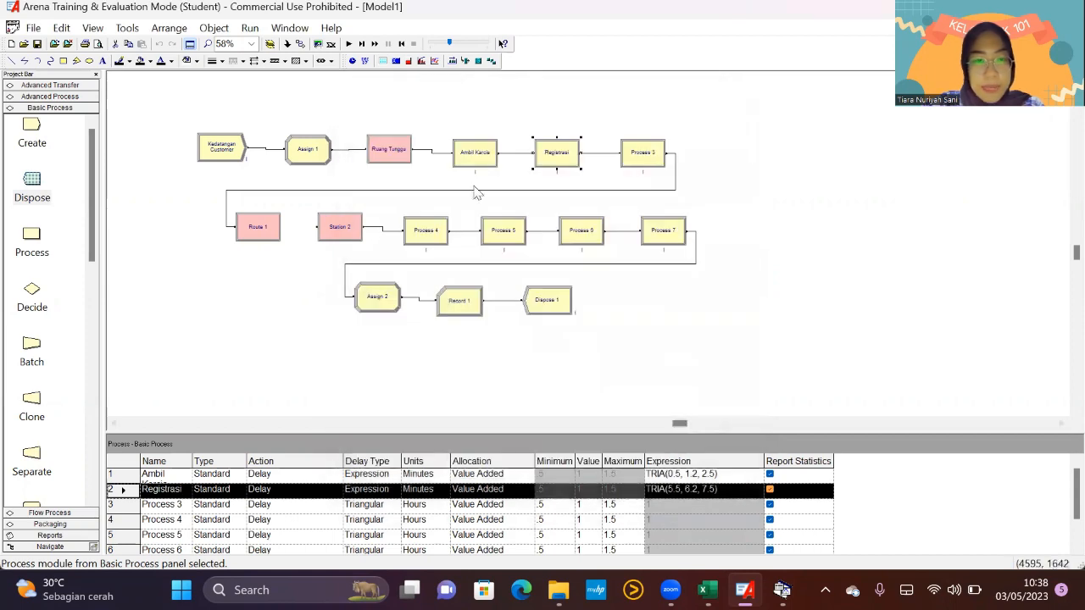
Open the Process 3 module's settings and rename it as Service or cancelled.
left_click(645, 152)
double_click(646, 151)
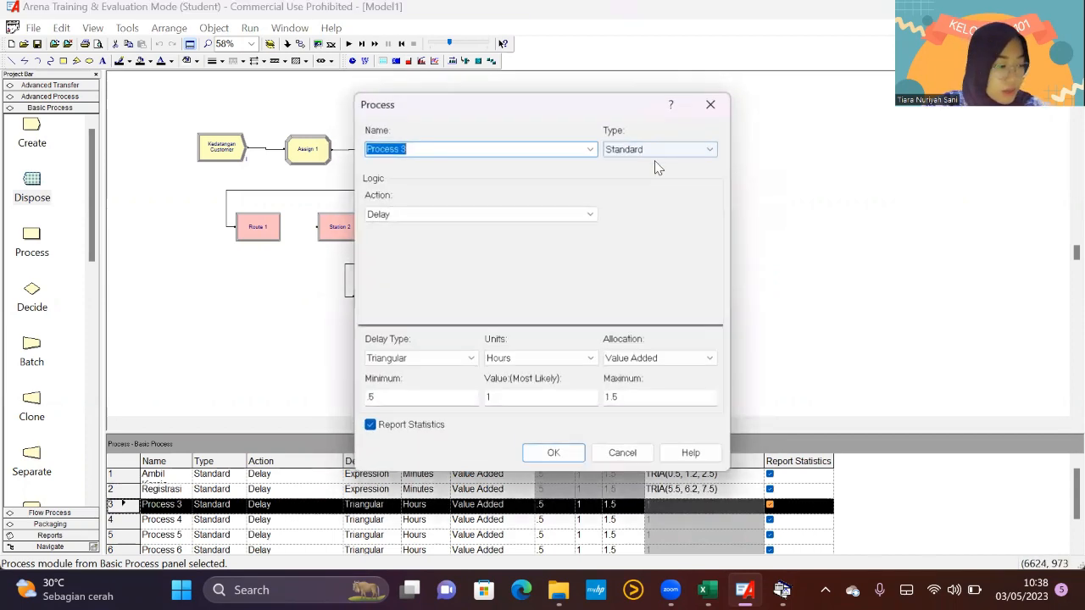
type("Service or cancelled")
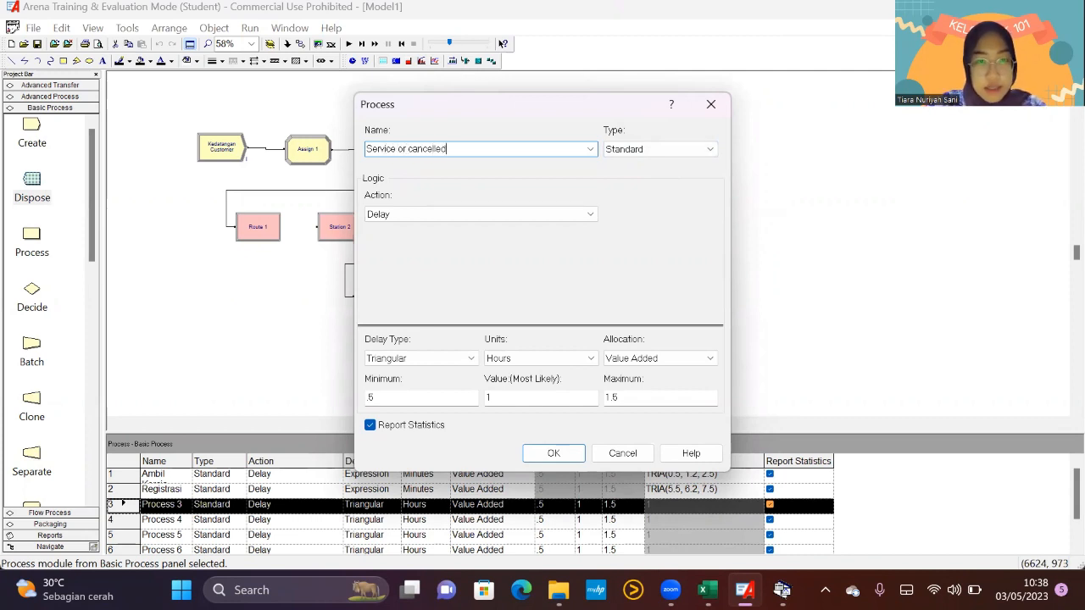
Switch to Input Analyzer, create a new document, and load the existing data file 3 into it.
left_click(782, 590)
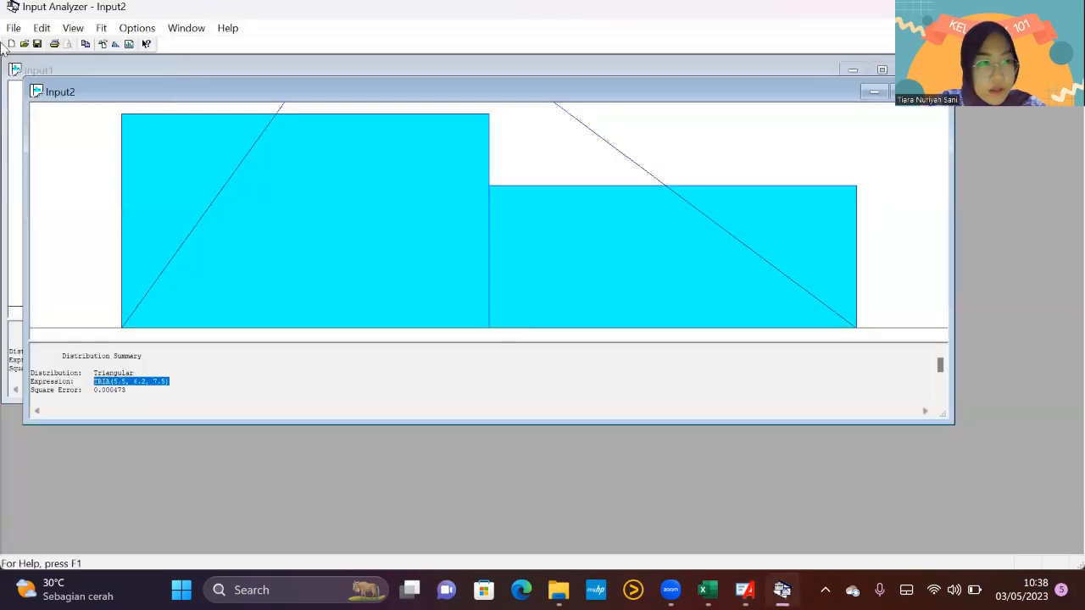
left_click(20, 30)
left_click(13, 31)
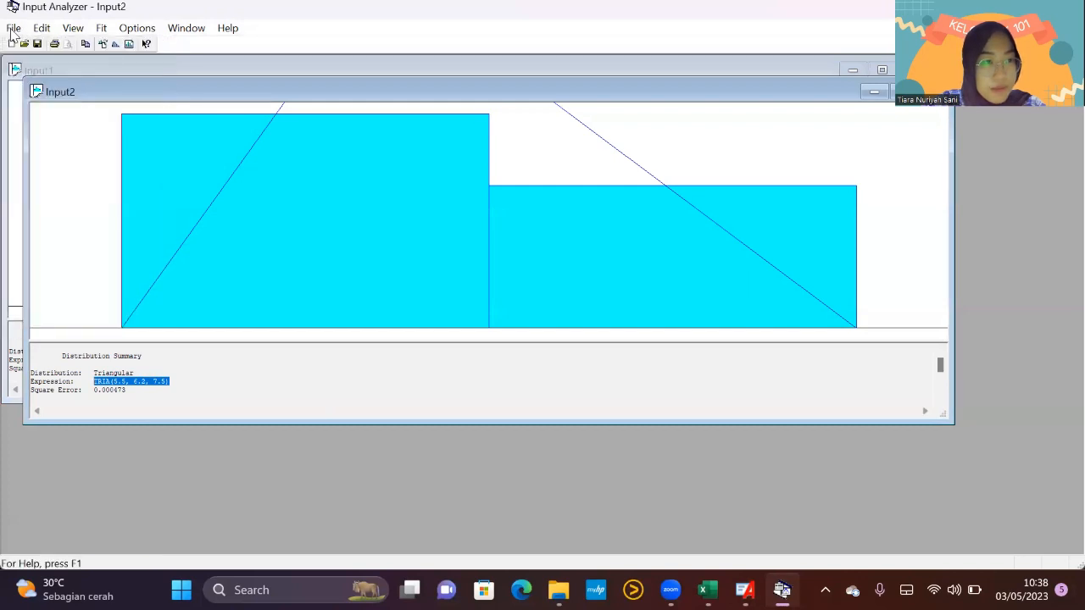
left_click(13, 31)
left_click(23, 49)
left_click(14, 28)
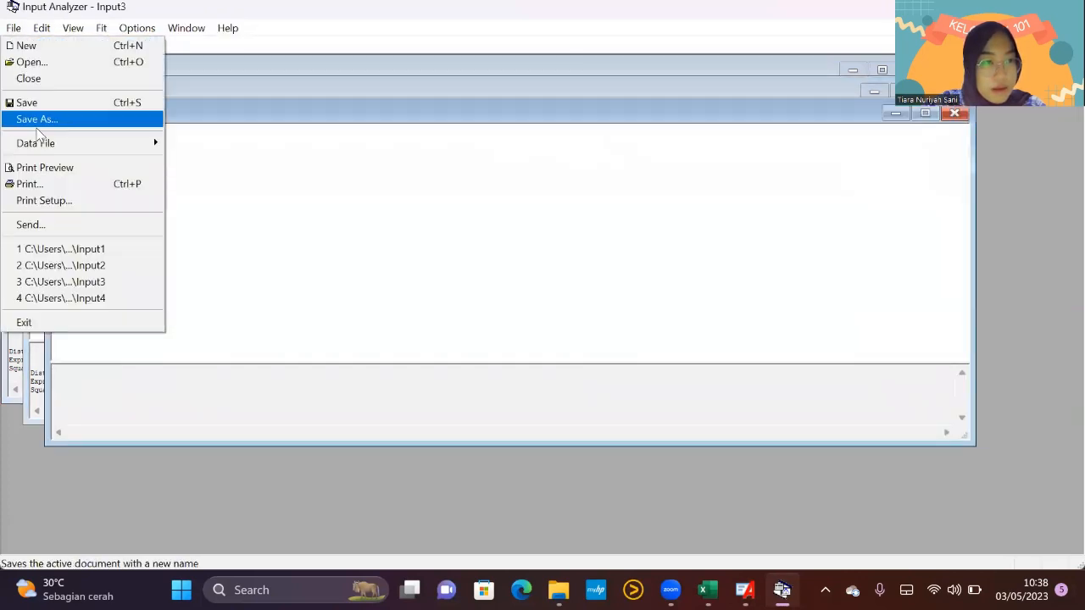
mouse_move(125, 150)
left_click(183, 148)
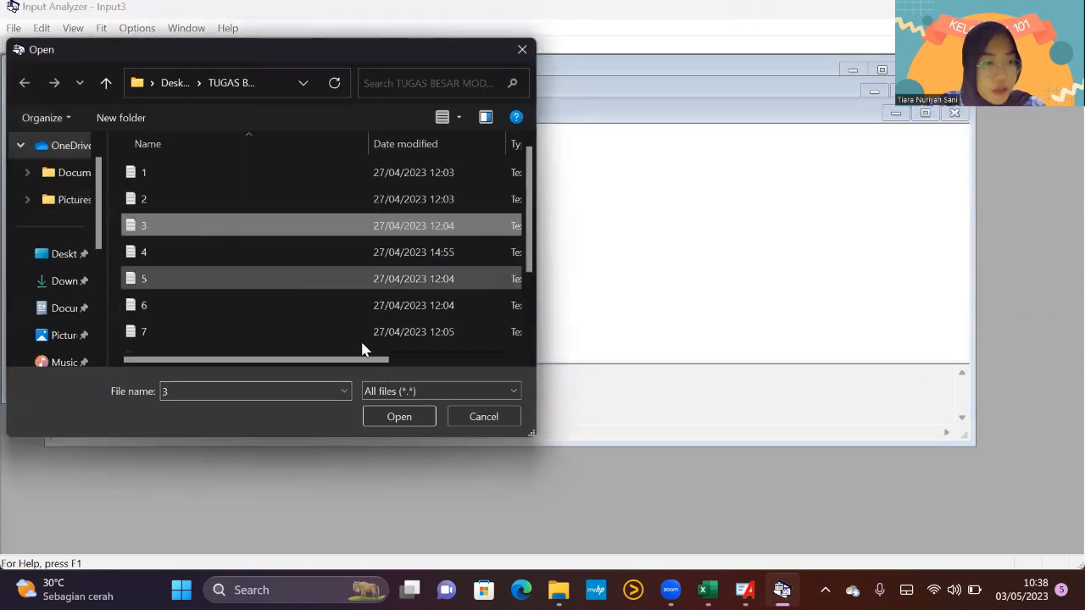
left_click(397, 417)
Fit all distributions to the Input3 data and copy the resulting expression from the distribution summary.
left_click(103, 28)
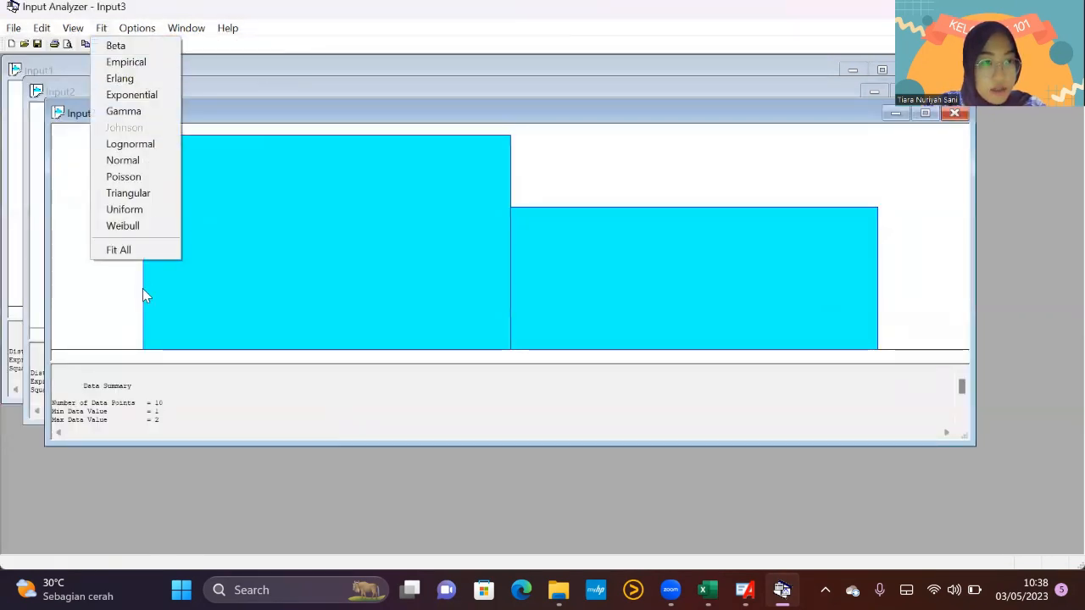
left_click(138, 249)
left_click_drag(194, 404, 120, 395)
left_click_drag(191, 402, 118, 398)
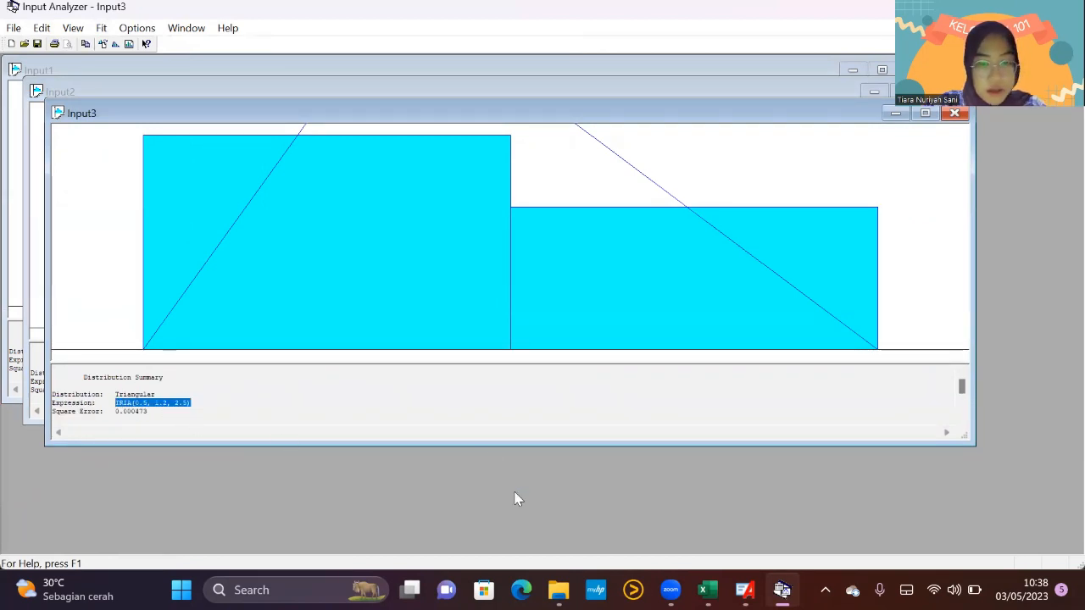
Switch to Arena and set the Service or cancelled delay to Expression type in Minutes with TRIA(0.5, 1.2, 2.5), saving the module.
key("alt+Tab")
left_click(420, 358)
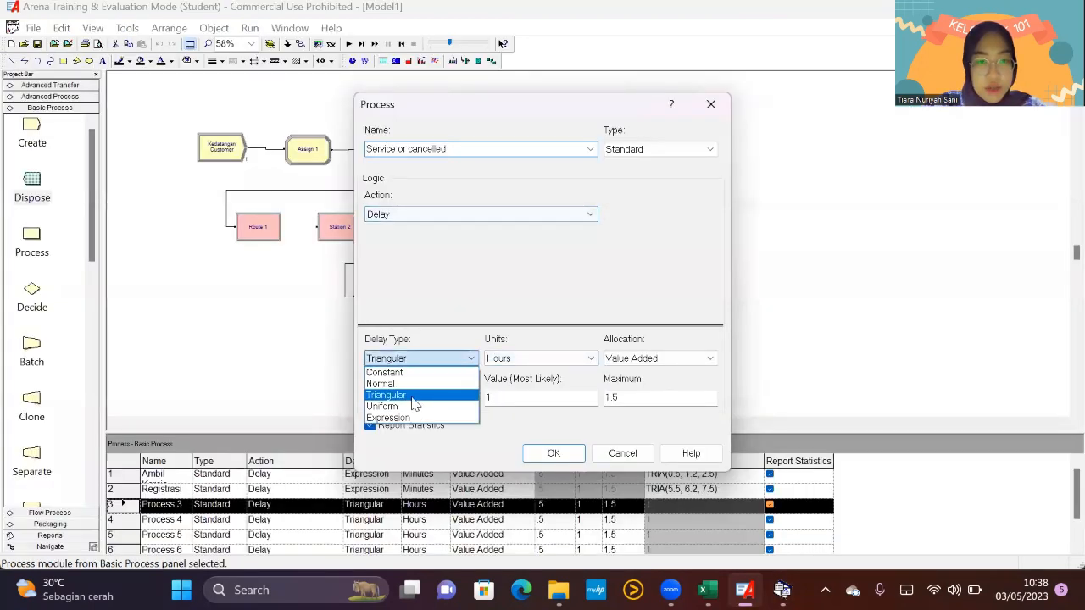
left_click(411, 419)
left_click(534, 360)
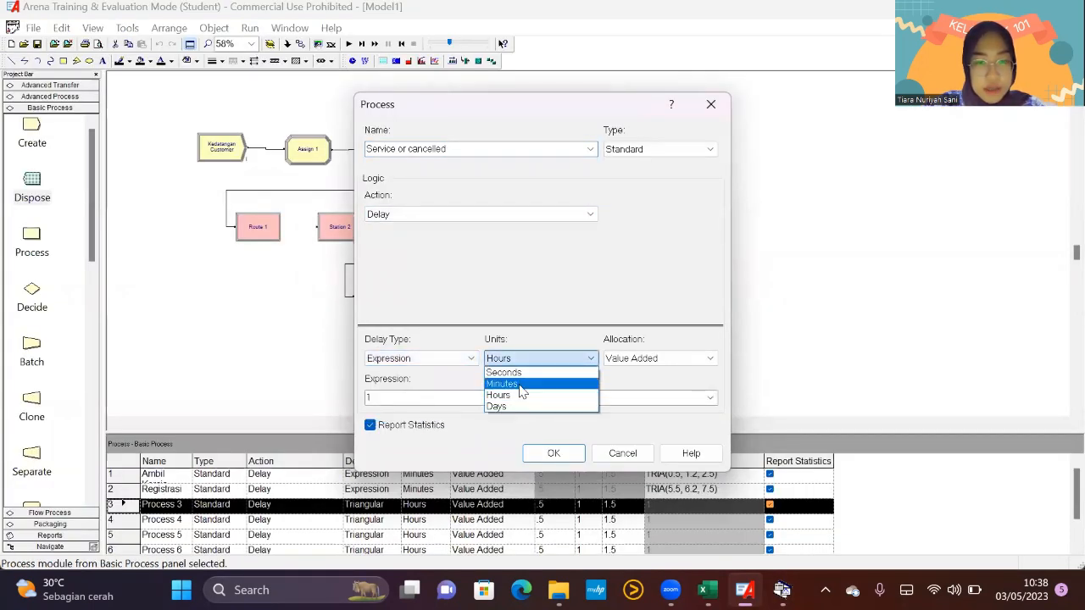
left_click(508, 383)
left_click(478, 396)
type("TRIA(0.5, 1.2, 2.5)")
left_click(553, 453)
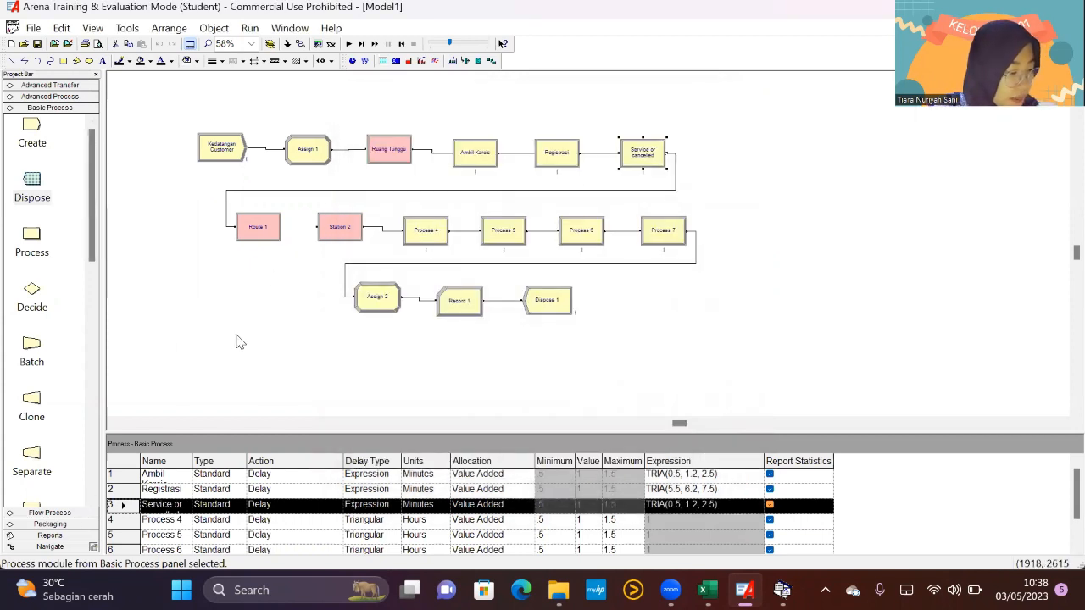
Rename the Route 1 module as Menuju ruang service and set its route time to 1 Minutes with Station 2 as destination.
double_click(251, 230)
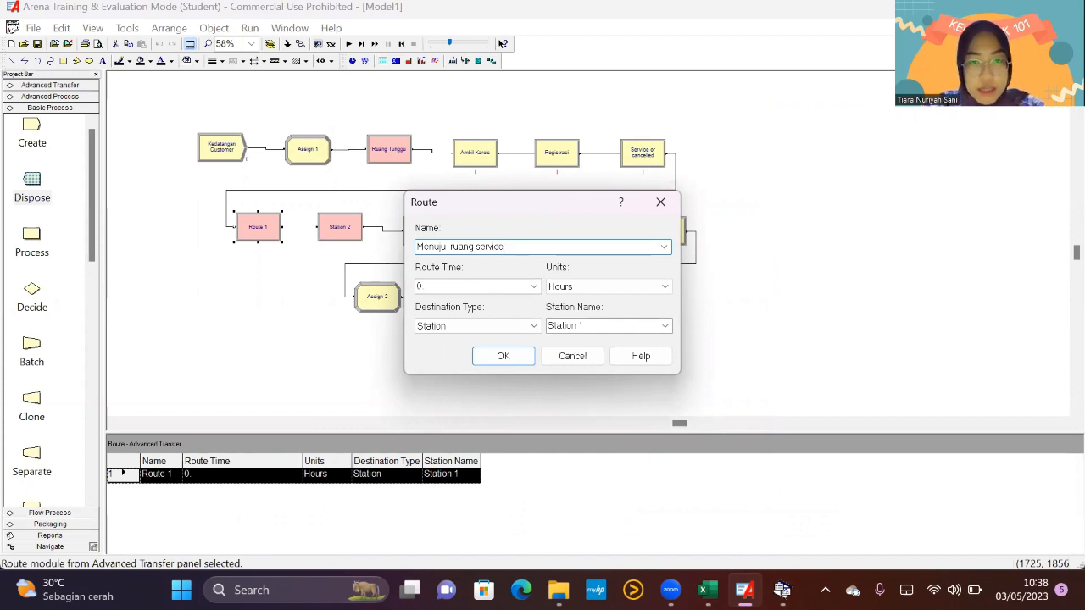
left_click(492, 285)
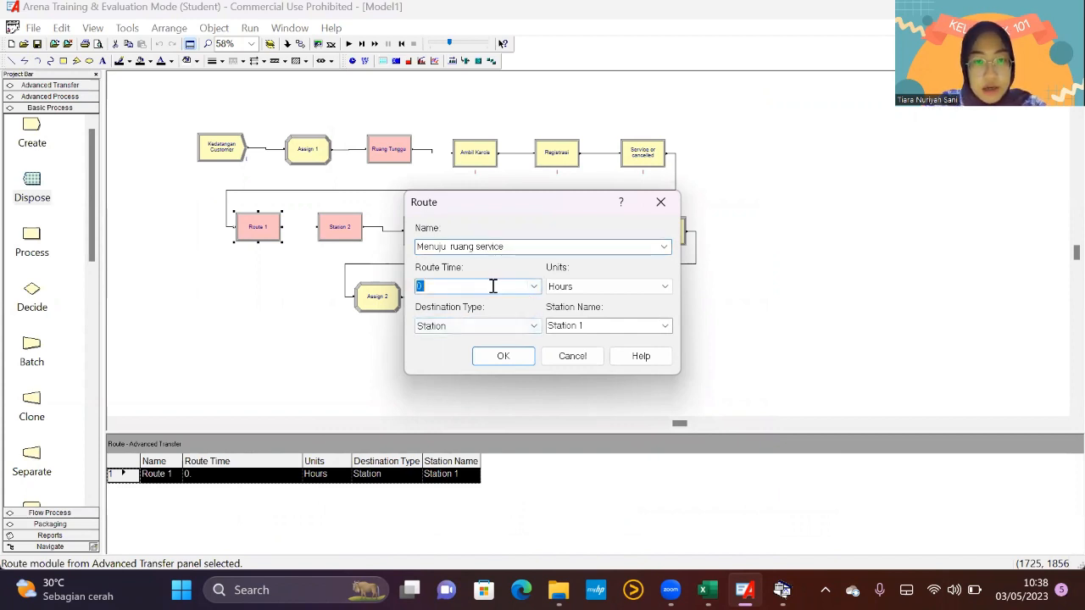
left_click(654, 287)
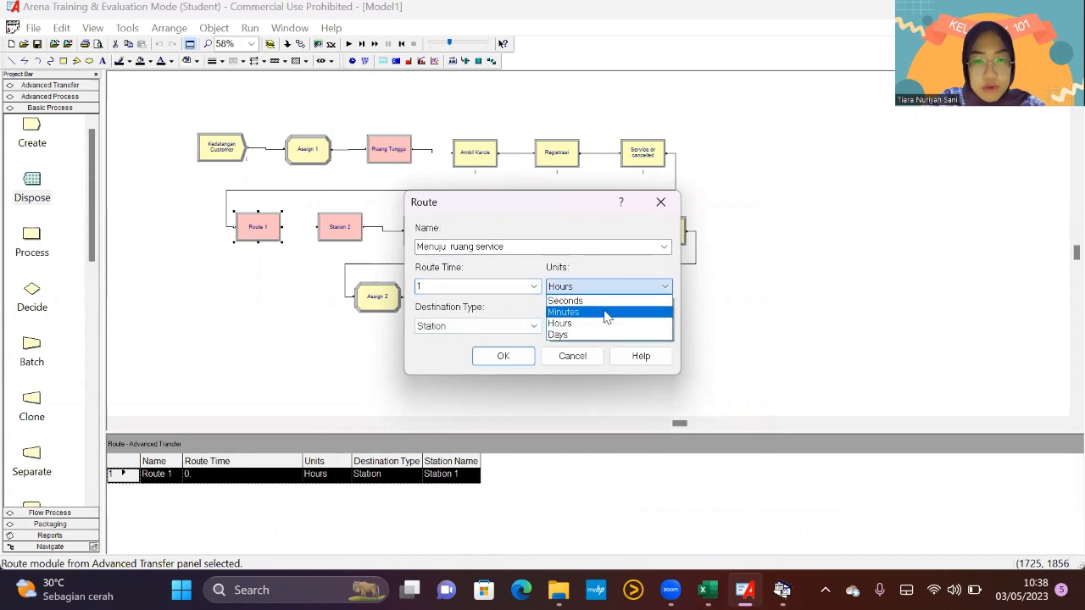
left_click(599, 312)
left_click(593, 325)
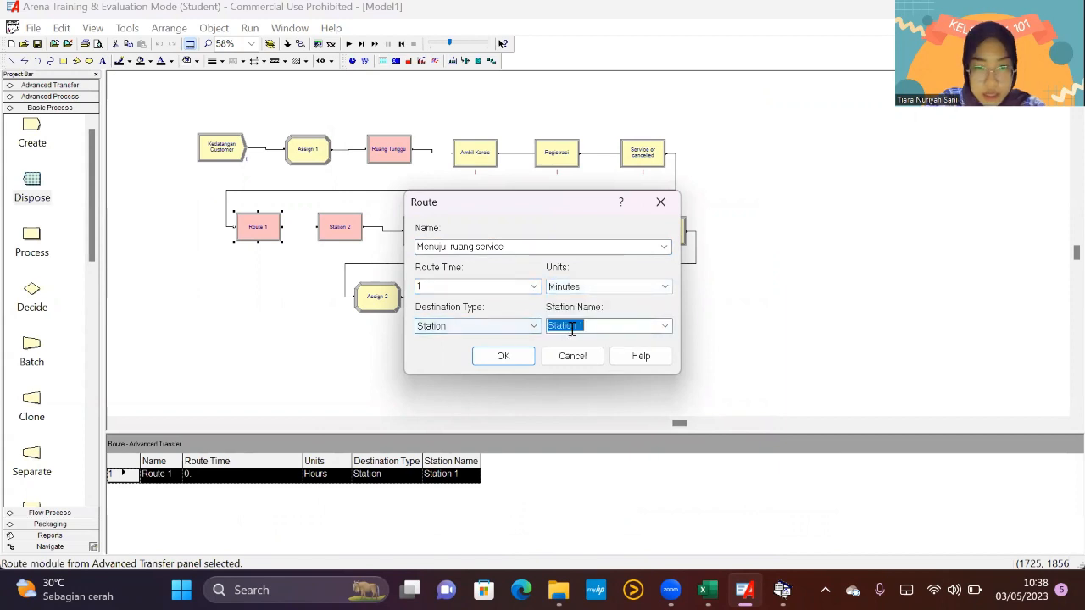
left_click(640, 325)
left_click(665, 326)
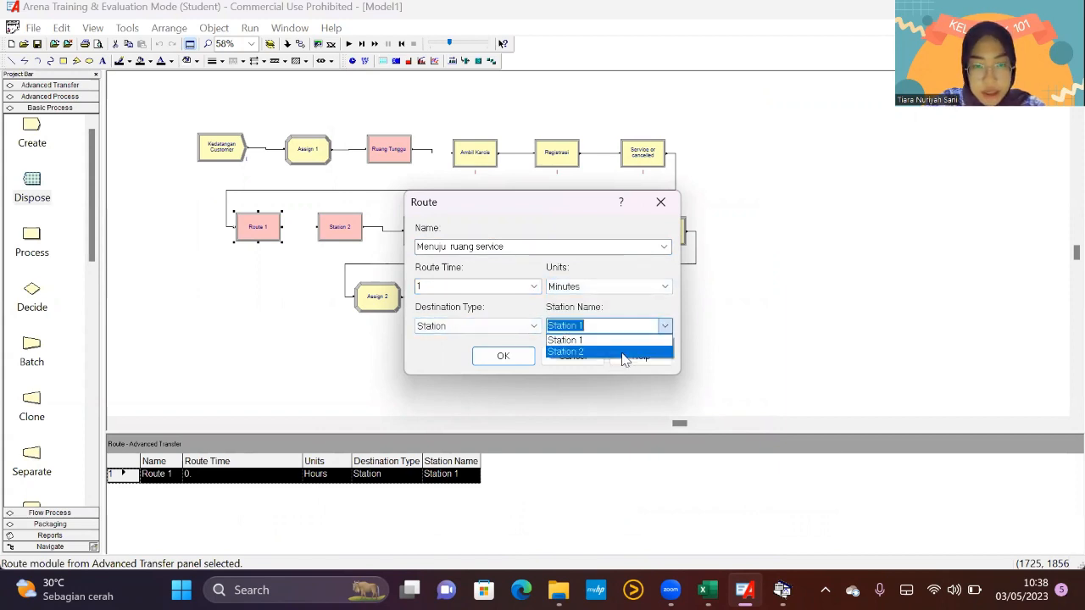
left_click(617, 352)
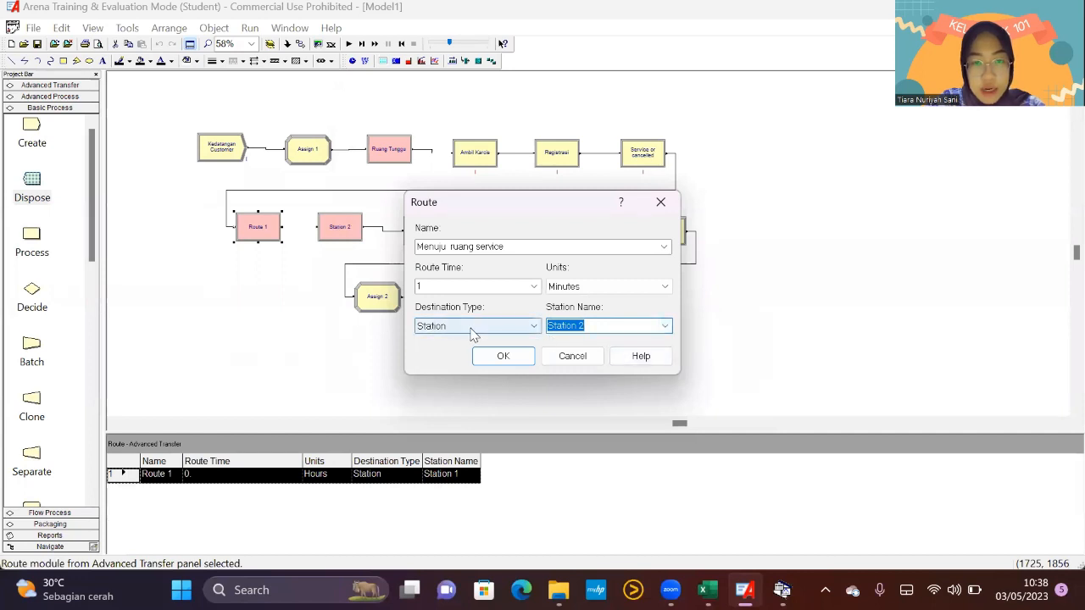
left_click(525, 356)
Rename the Station 2 module as Ruang Service, keeping its station name Station 2, and save the module.
double_click(340, 234)
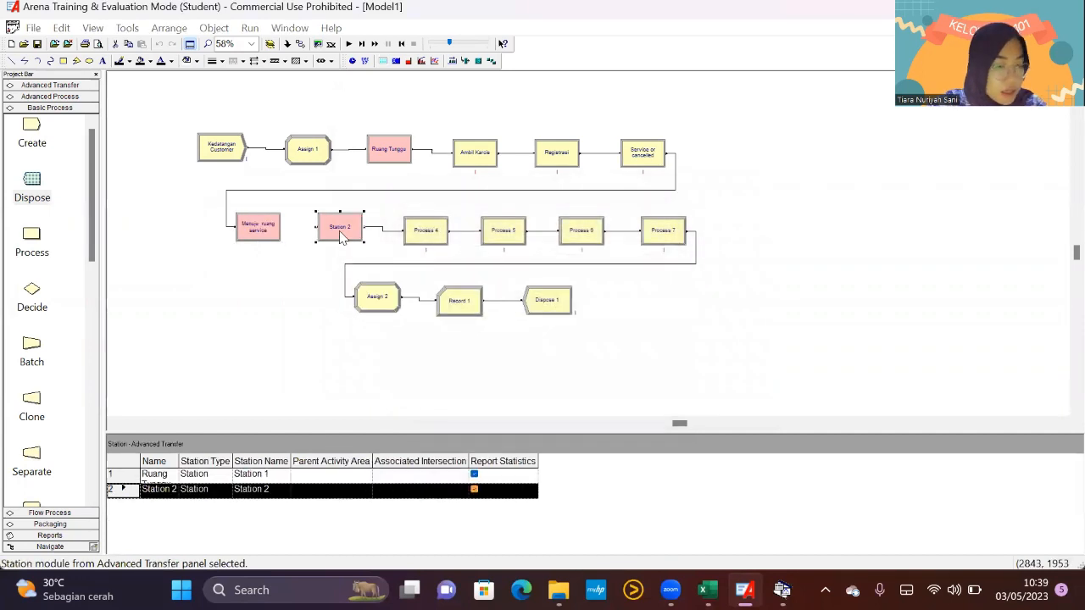
type("Ruang Service")
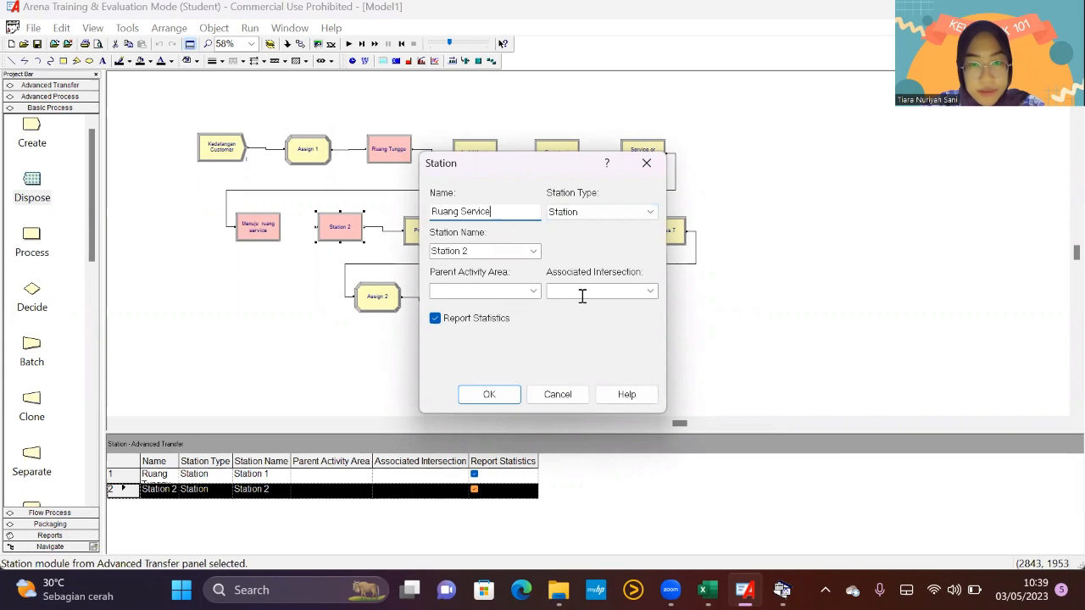
left_click(477, 398)
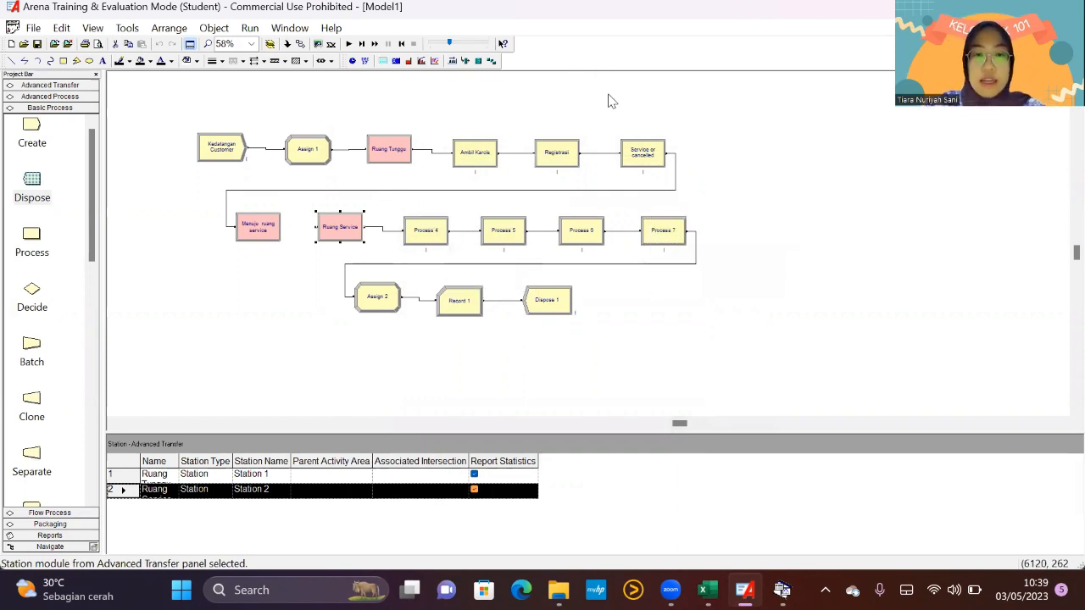
Open the Process 4 module's settings and rename it as Pengecekan unit motor.
left_click(420, 235)
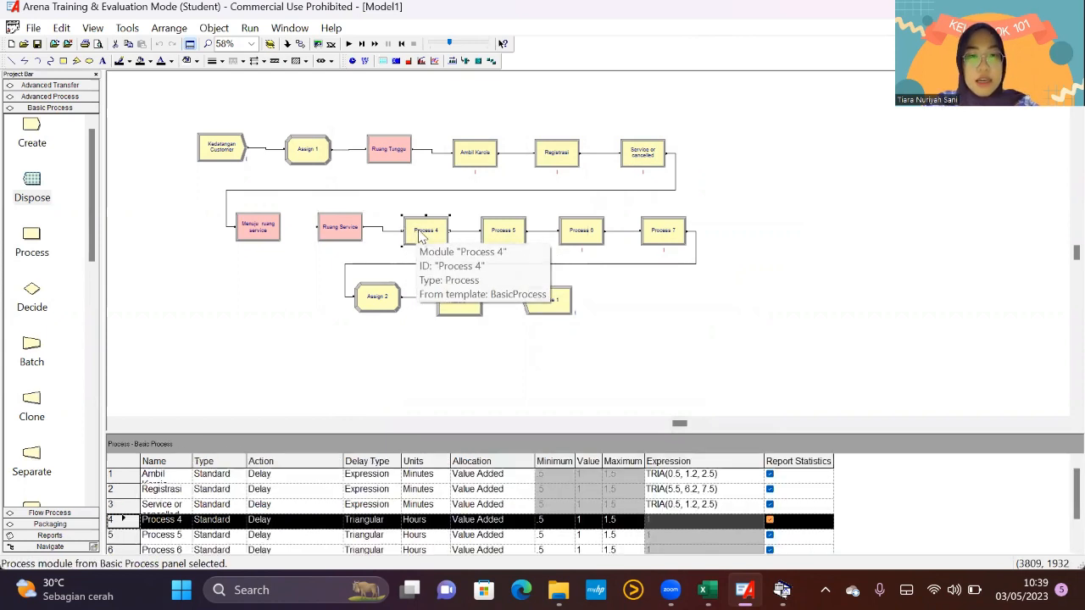
double_click(427, 237)
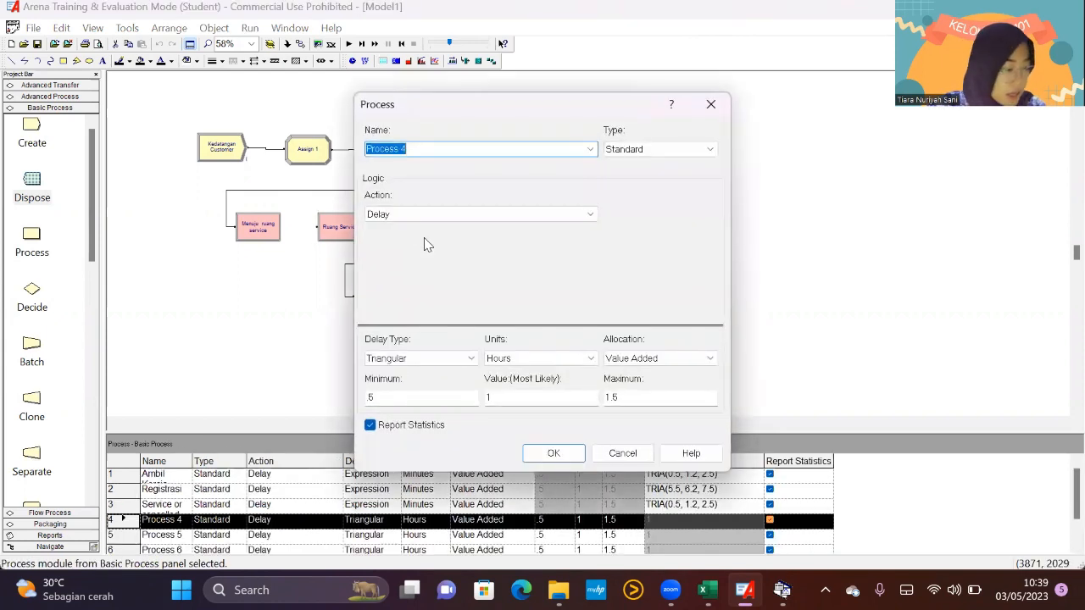
type("Penge")
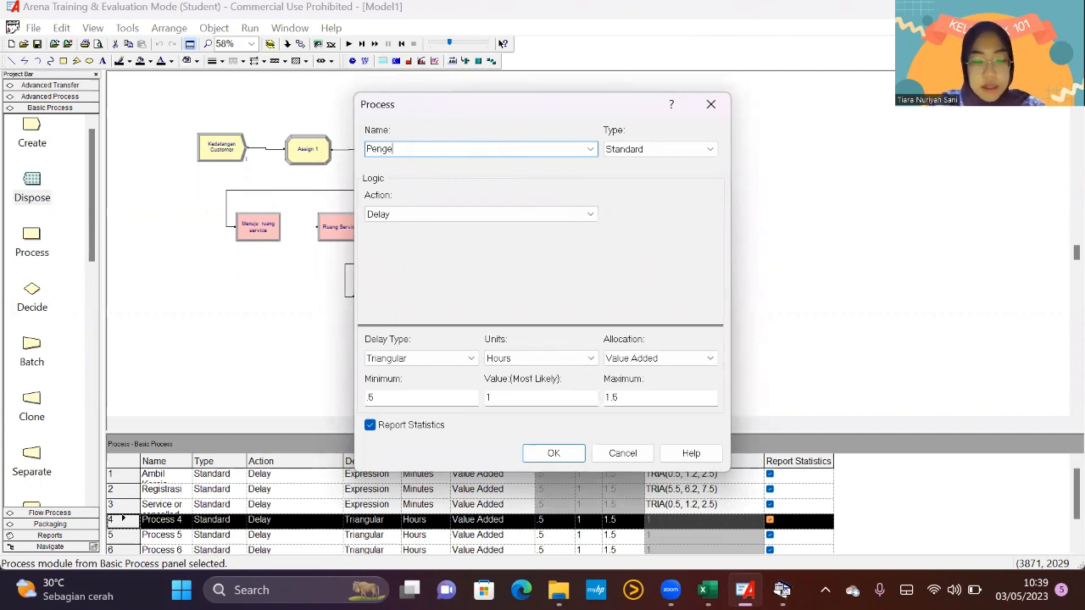
type("cekan unit motor")
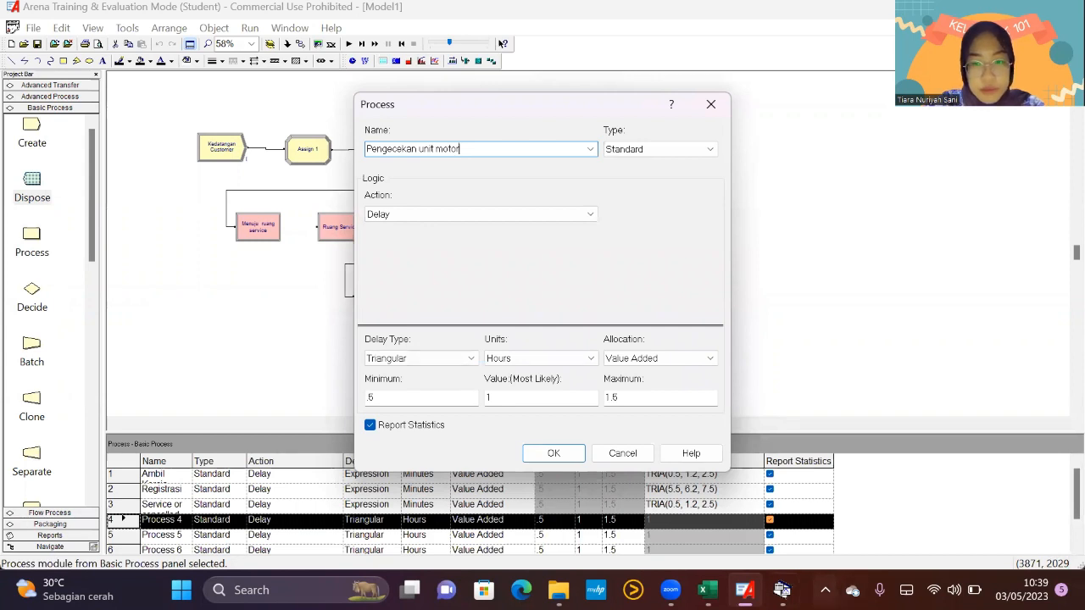
Switch to Input Analyzer, create a new document, and load the existing data file 4 into it.
left_click(782, 590)
left_click(14, 28)
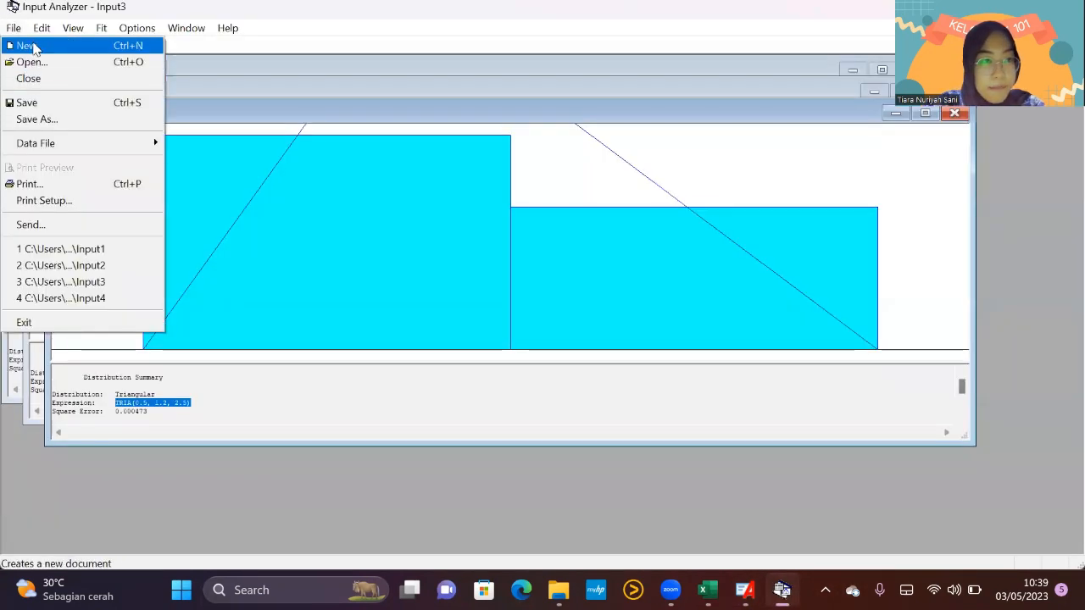
left_click(34, 46)
left_click(14, 28)
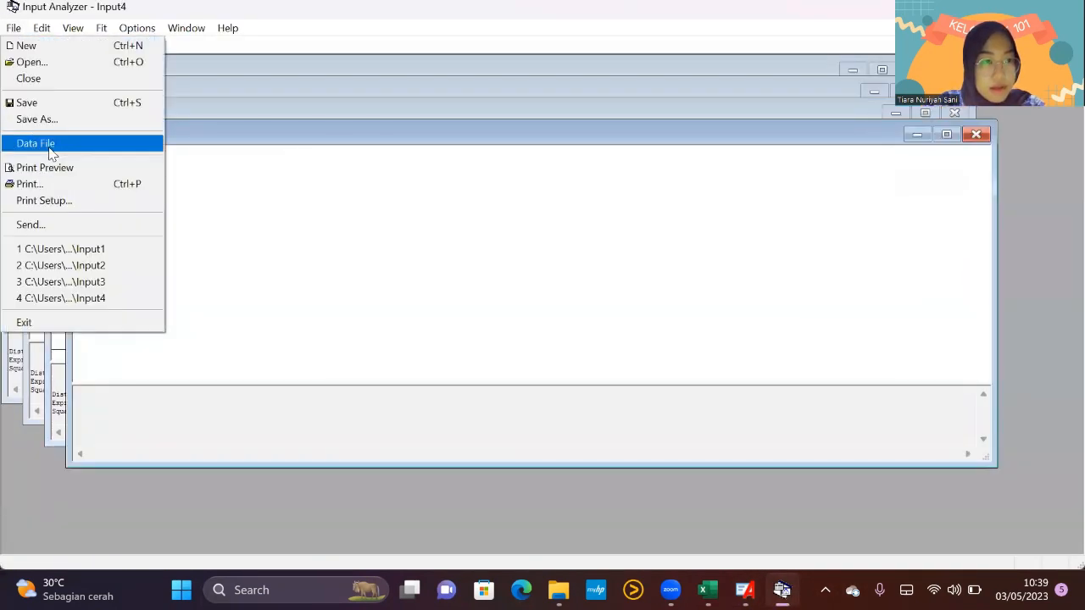
mouse_move(140, 144)
left_click(208, 143)
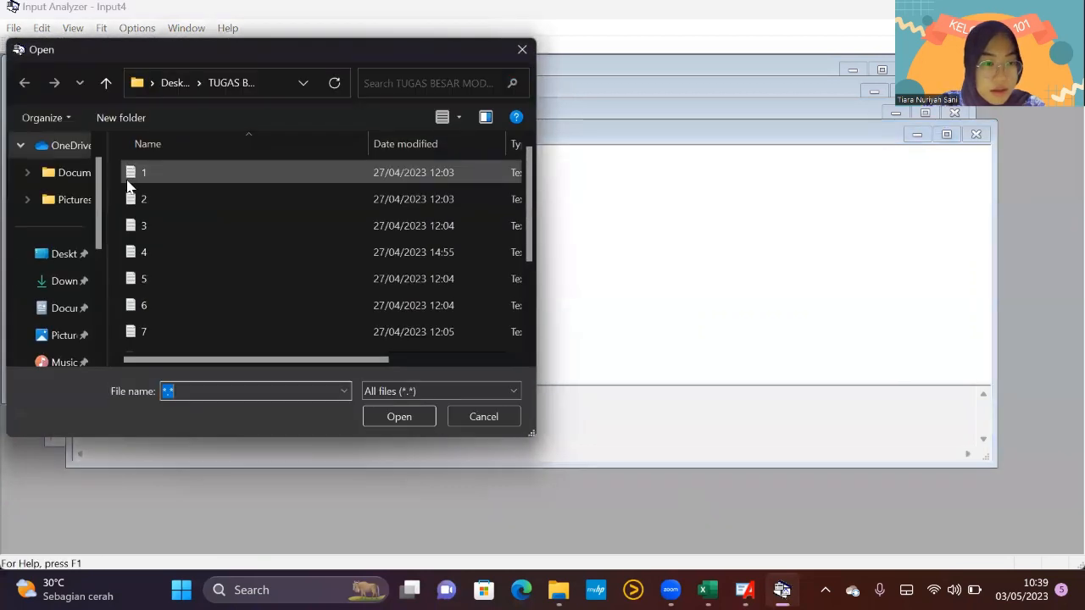
left_click(141, 250)
left_click(394, 417)
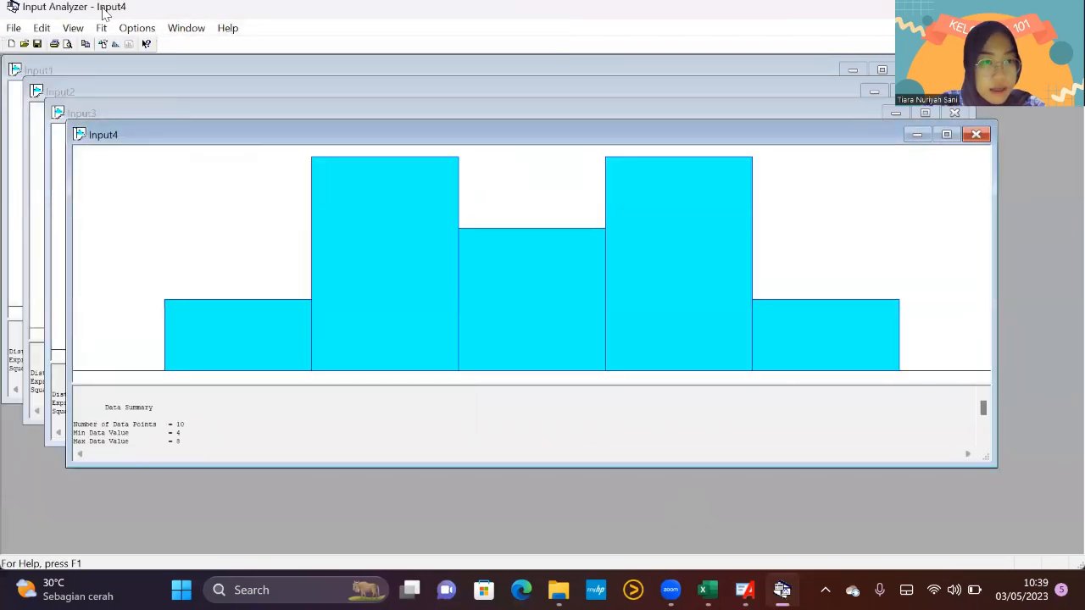
Fit all distributions to the Input4 data and copy the resulting expression from the distribution summary.
left_click(100, 29)
left_click(127, 247)
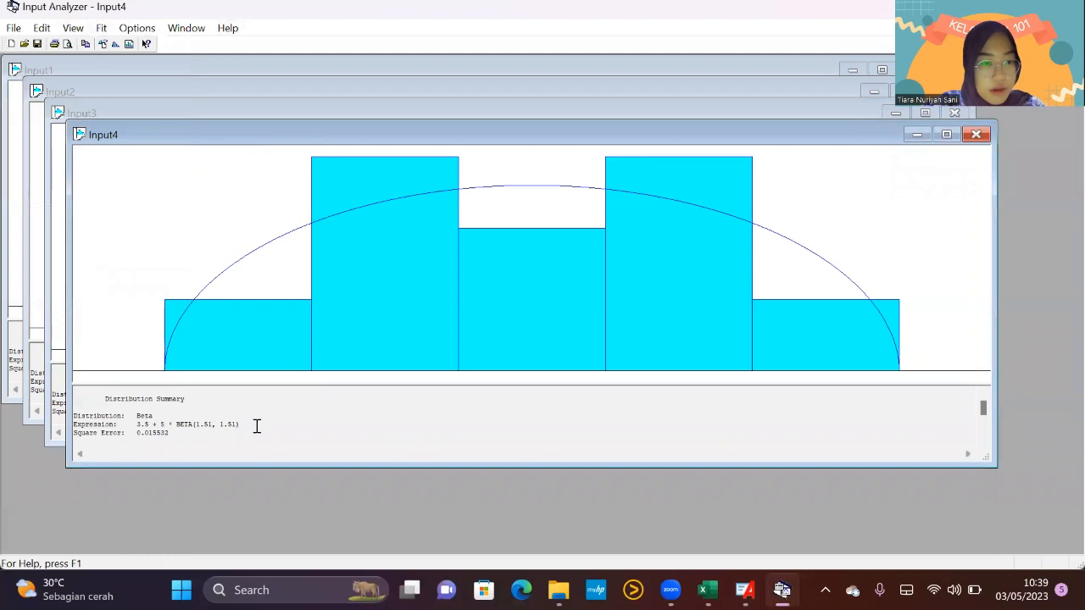
left_click_drag(254, 426, 134, 424)
key("ctrl+c")
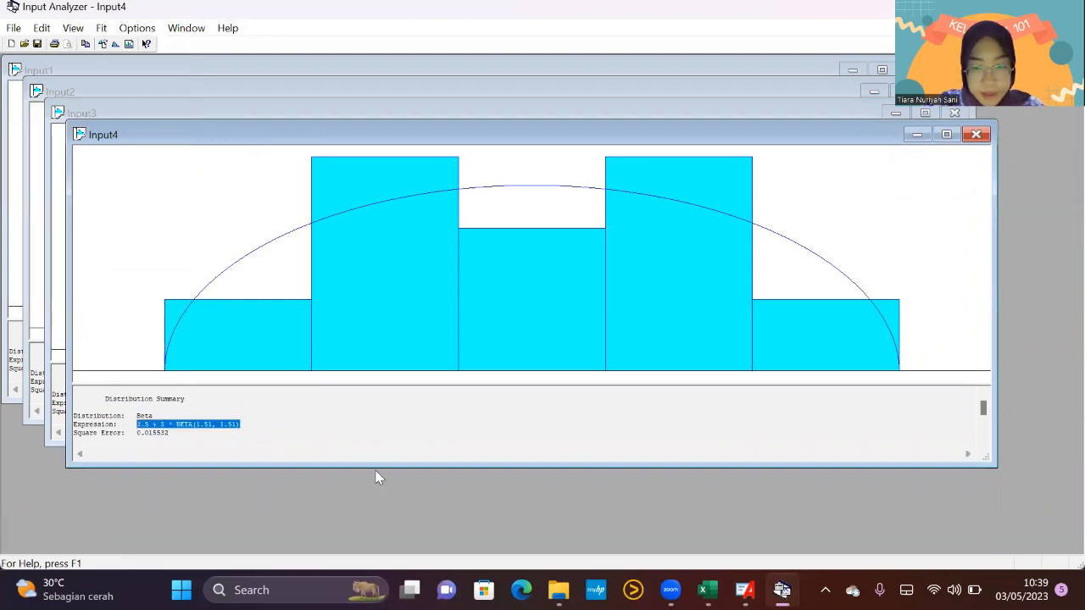
Switch back to Arena and set the Pengecekan unit motor process to an Expression delay in Minutes with 3.5 + 5 * BETA(1.51, 1.51).
key("alt+Tab")
left_click(420, 358)
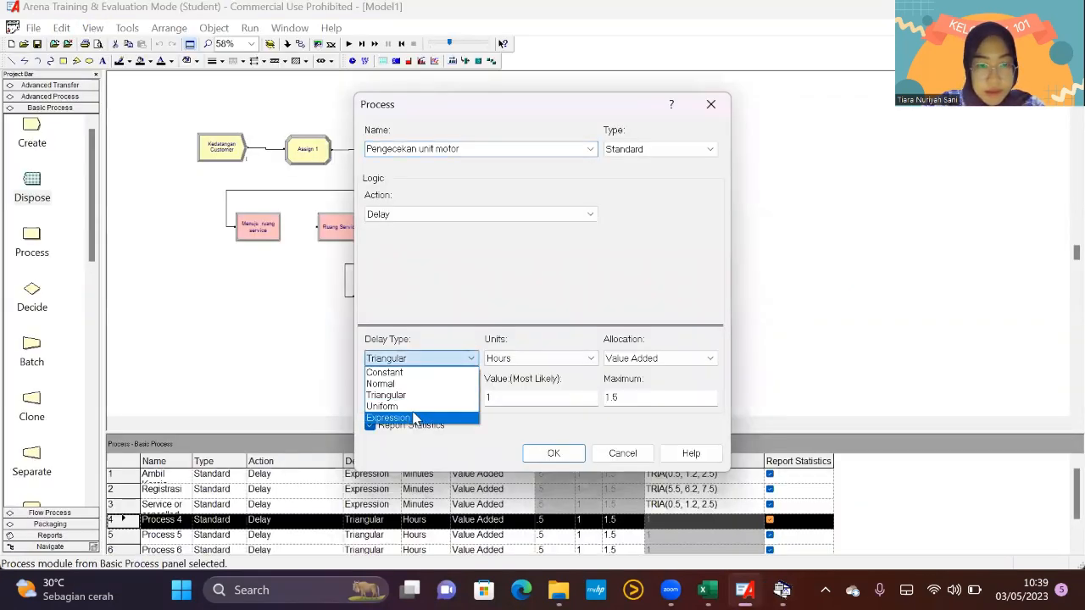
left_click(416, 416)
left_click(518, 360)
left_click(501, 381)
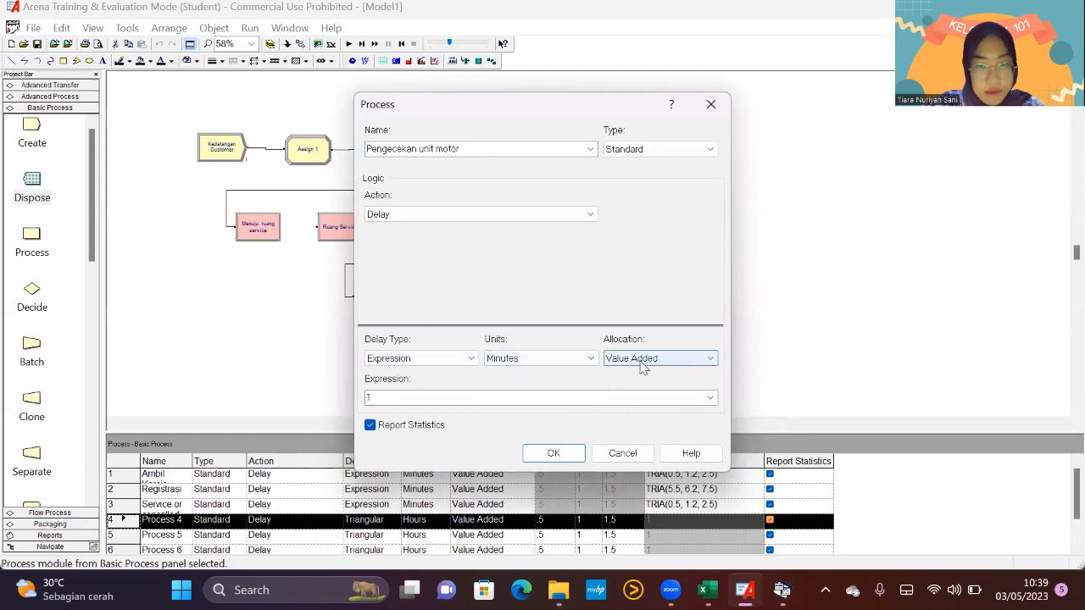
double_click(486, 395)
key("ctrl+v")
left_click(542, 453)
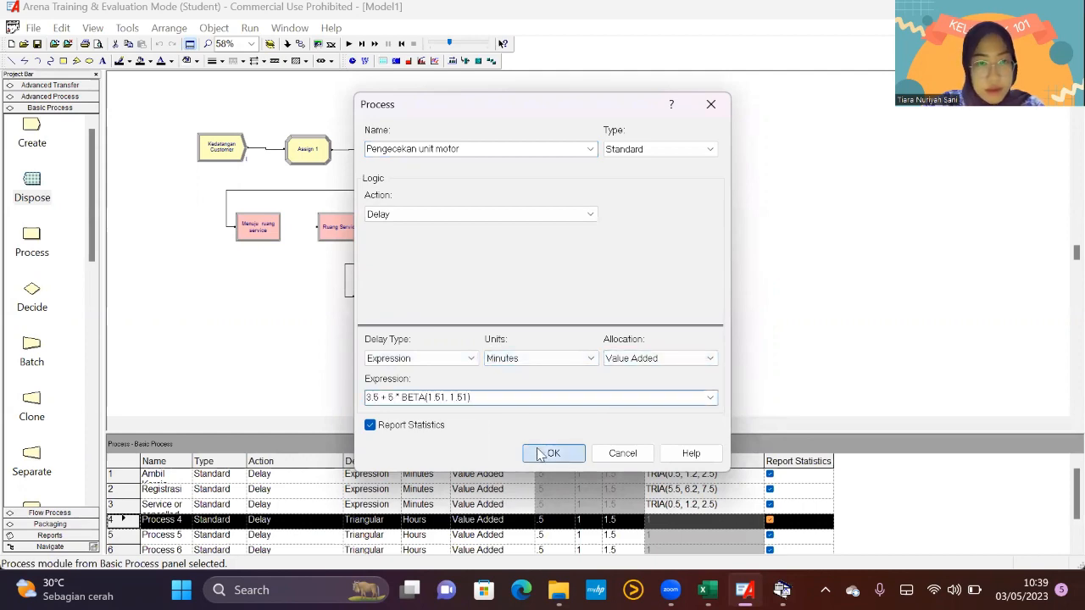
Rename Process 5 as Service, then switch to Input Analyzer and load the existing data file 5 into a new document.
double_click(500, 230)
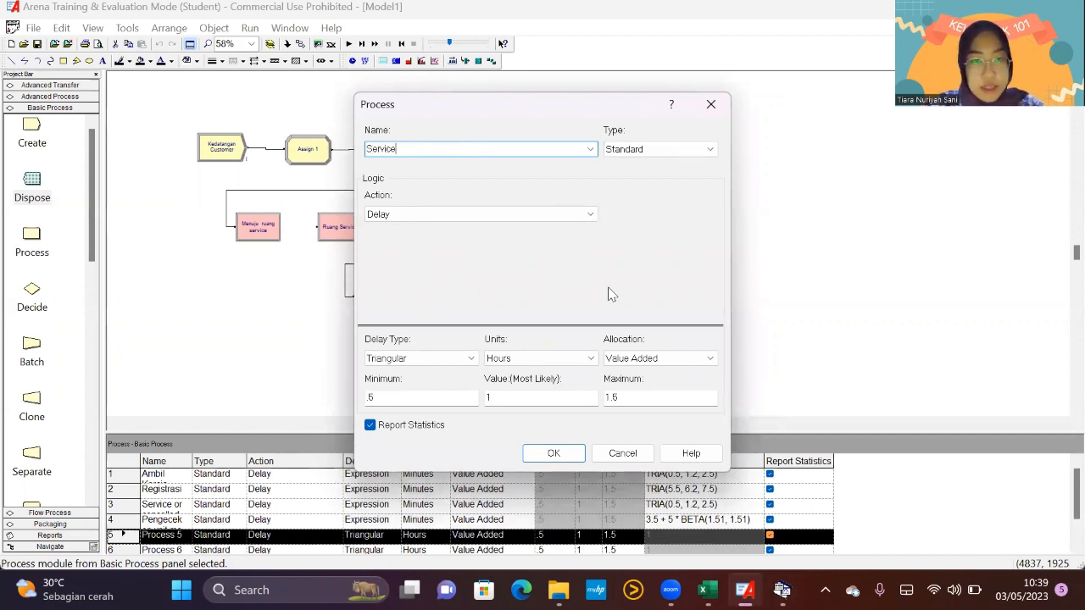
left_click(781, 590)
left_click(14, 28)
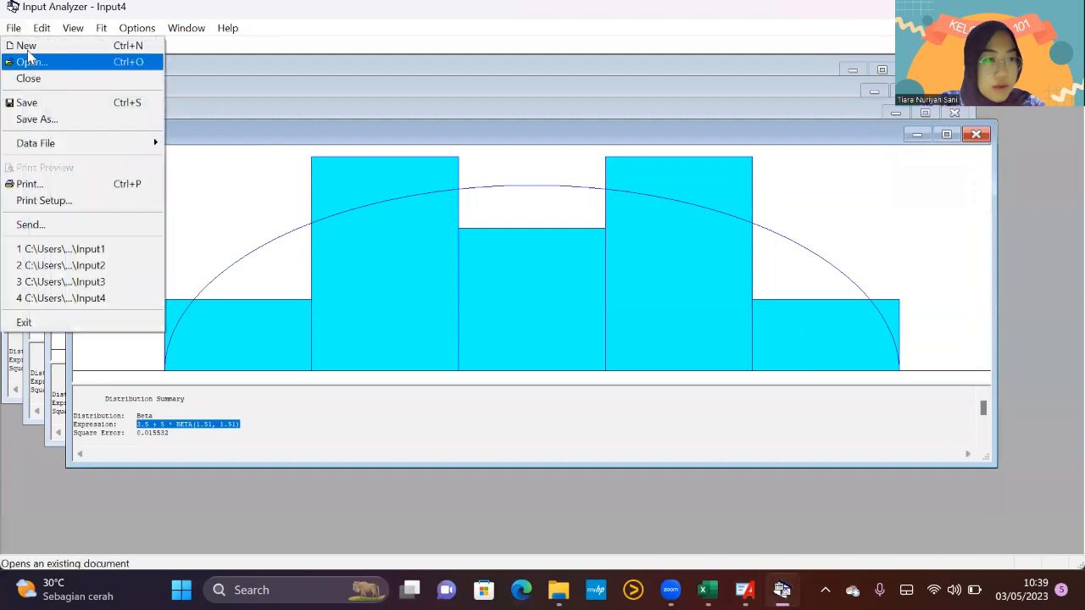
left_click(25, 45)
left_click(13, 31)
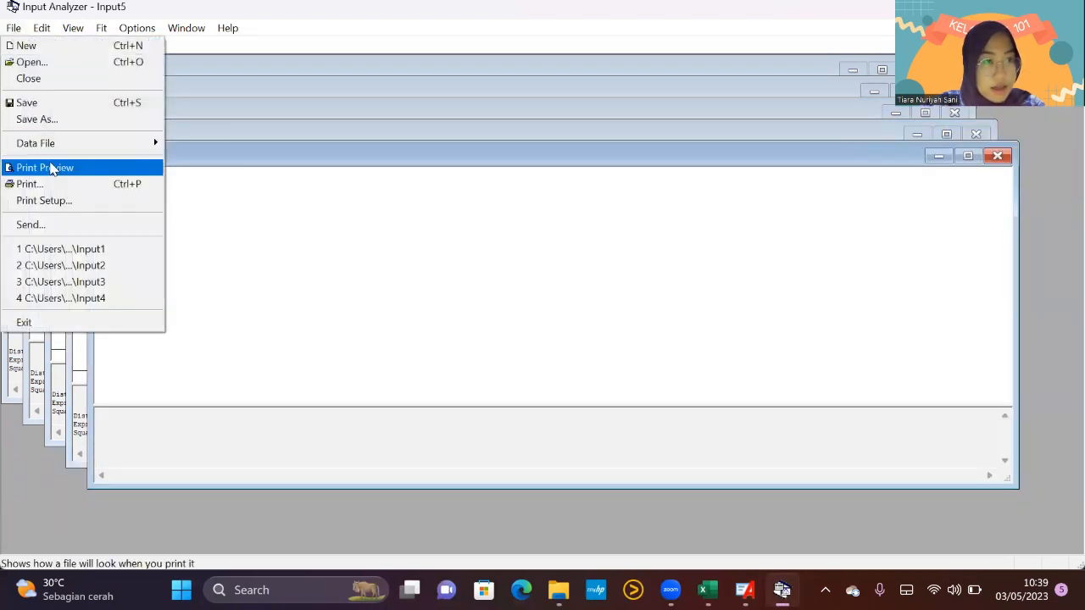
mouse_move(127, 142)
left_click(194, 142)
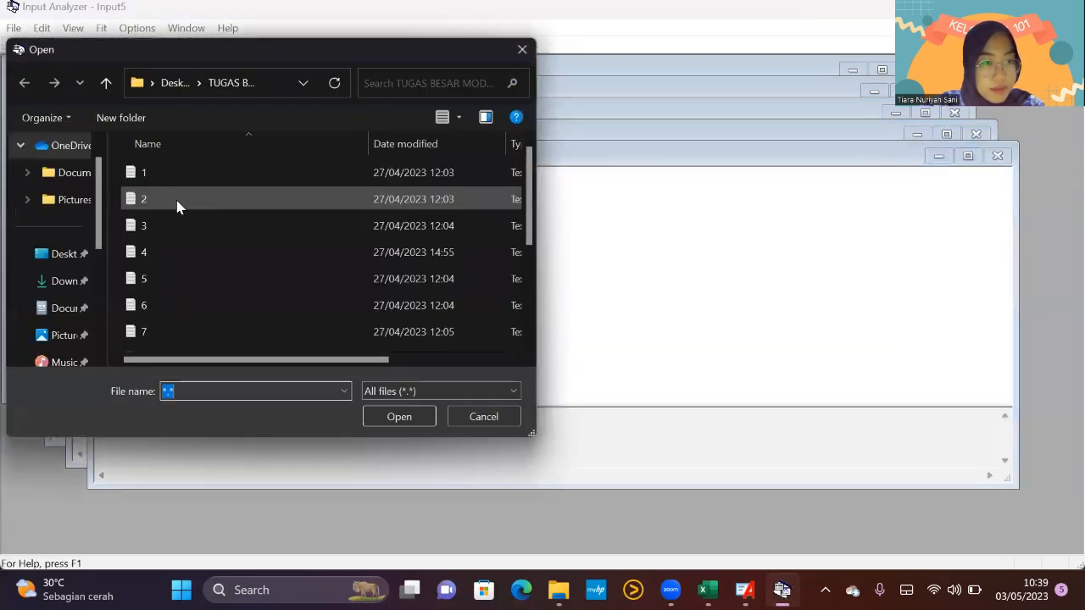
left_click(156, 278)
left_click(401, 416)
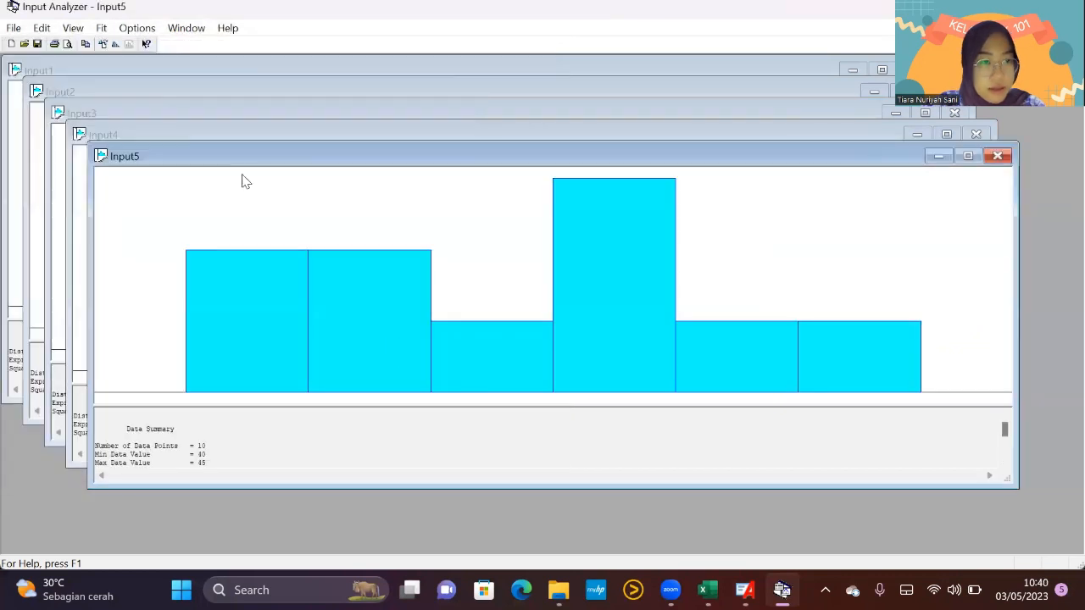
Fit all distributions to the Input5 data and copy the resulting expression from the distribution summary.
left_click(104, 28)
left_click(121, 249)
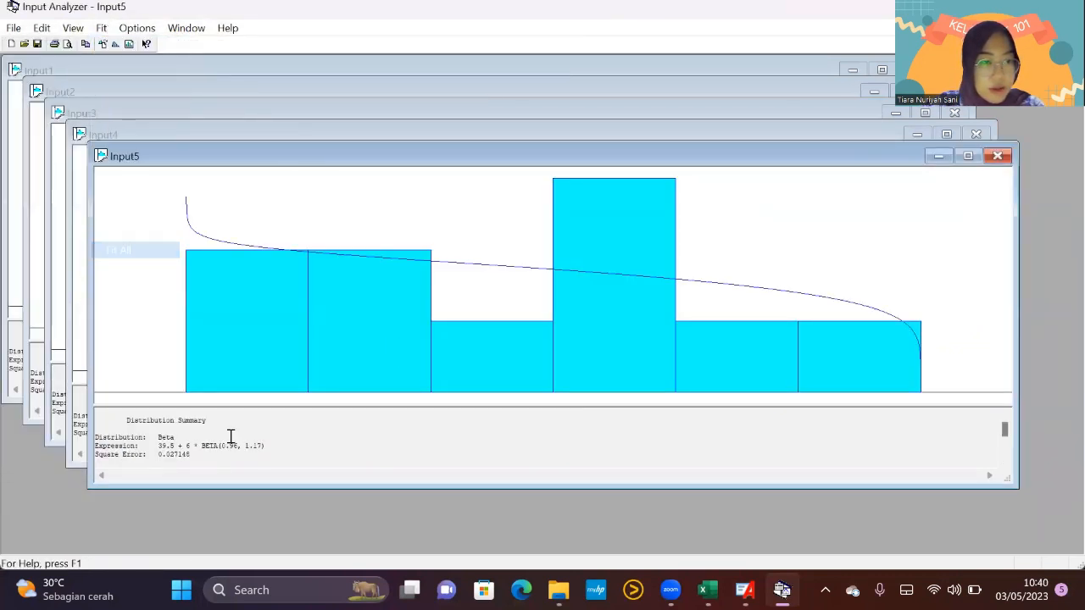
left_click_drag(265, 446, 155, 439)
left_click(158, 444)
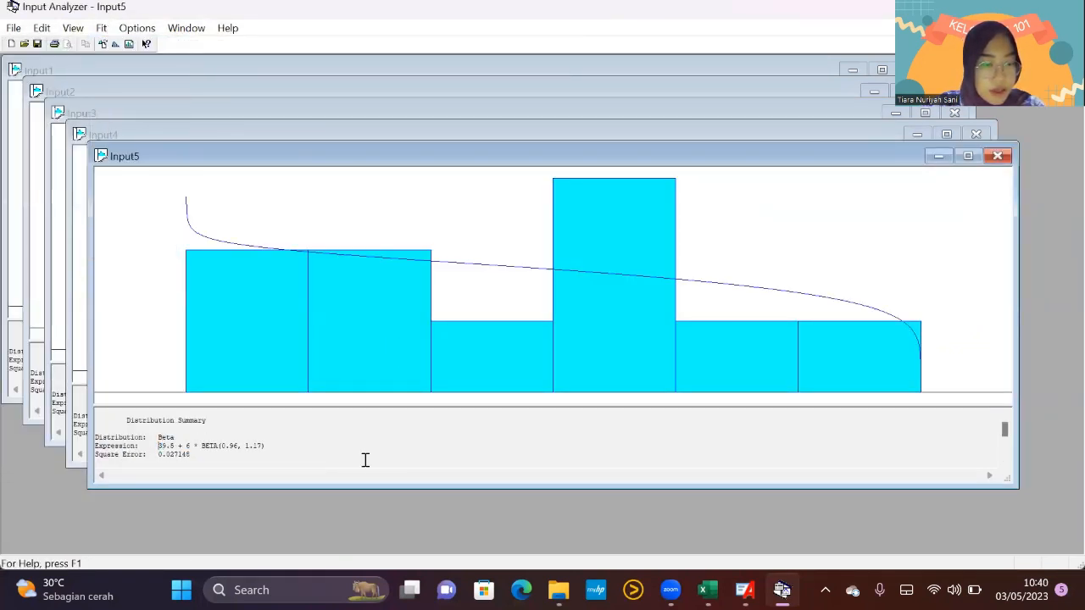
left_click_drag(263, 448, 153, 446)
key("ctrl+c")
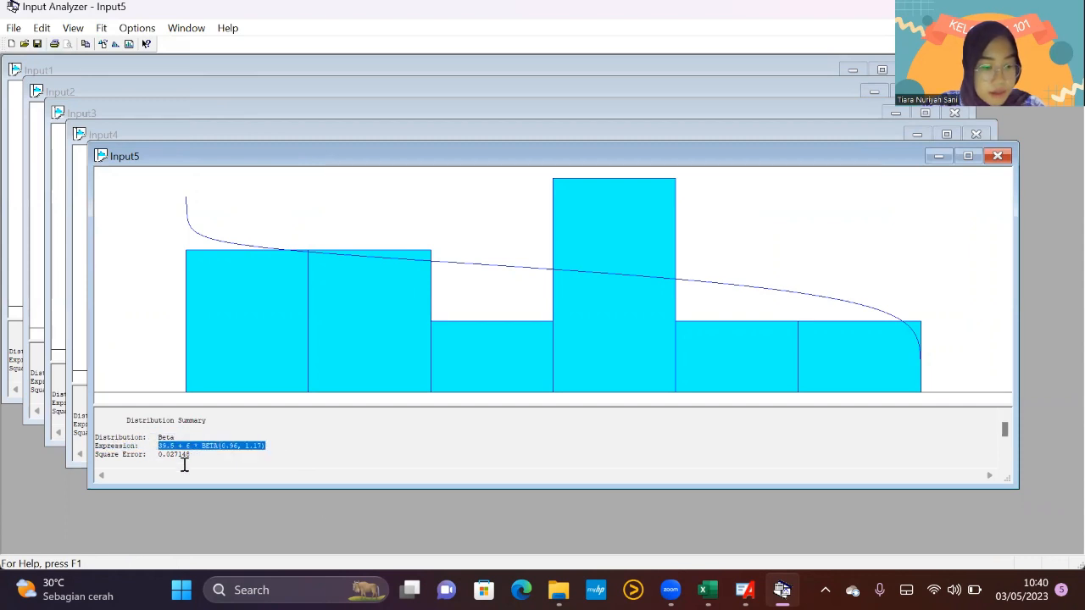
Switch back to Arena and give the Service process an Expression delay in Minutes with 39.5 + 6 * BETA(0.96, 1.17).
left_click(746, 590)
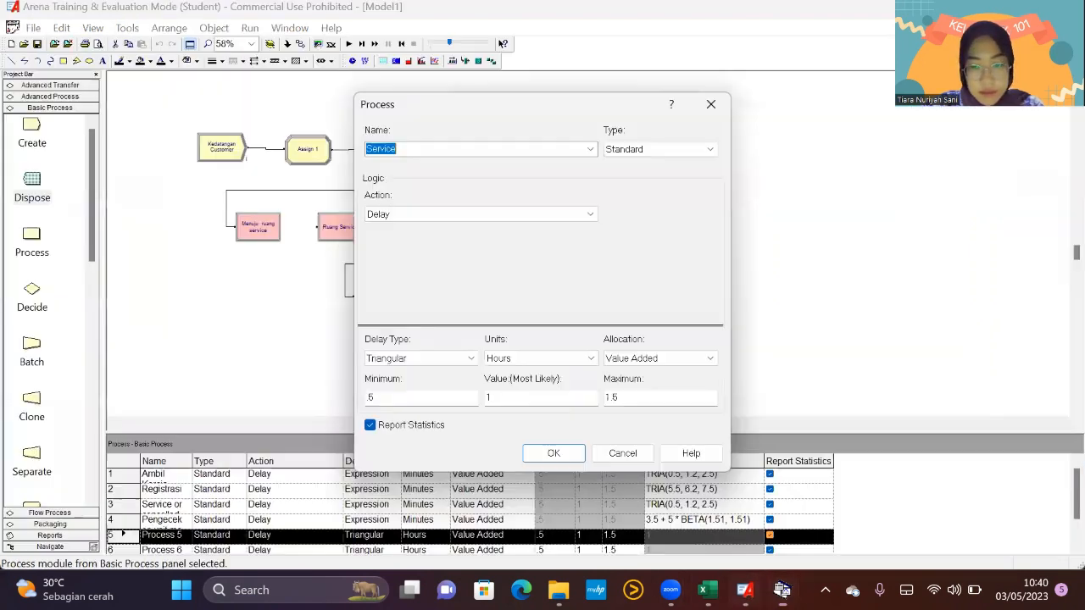
left_click(413, 360)
left_click(382, 406)
left_click(412, 359)
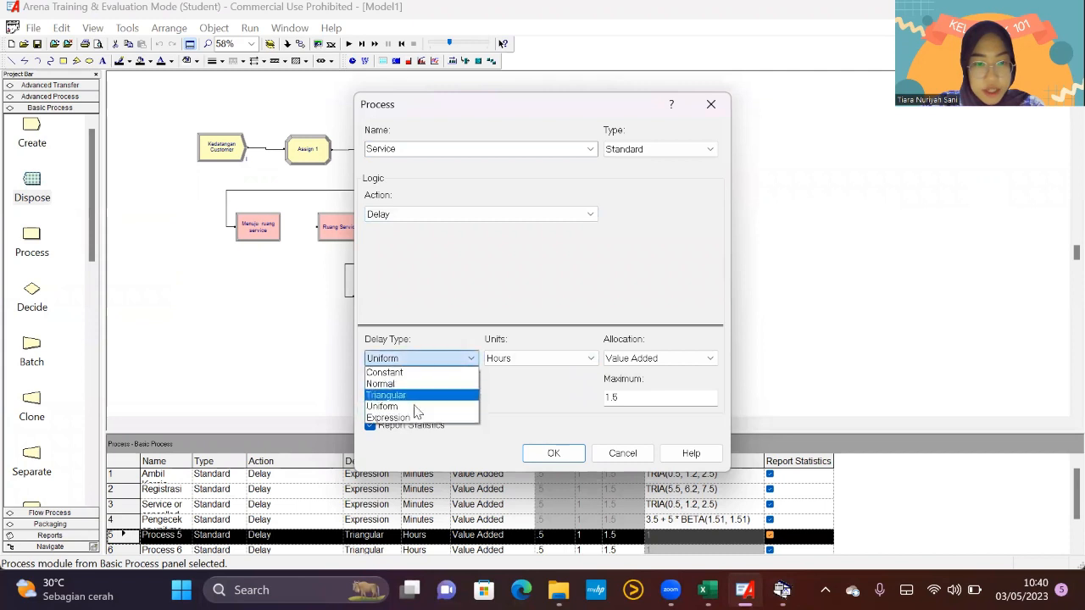
left_click(414, 419)
left_click(553, 359)
left_click(508, 383)
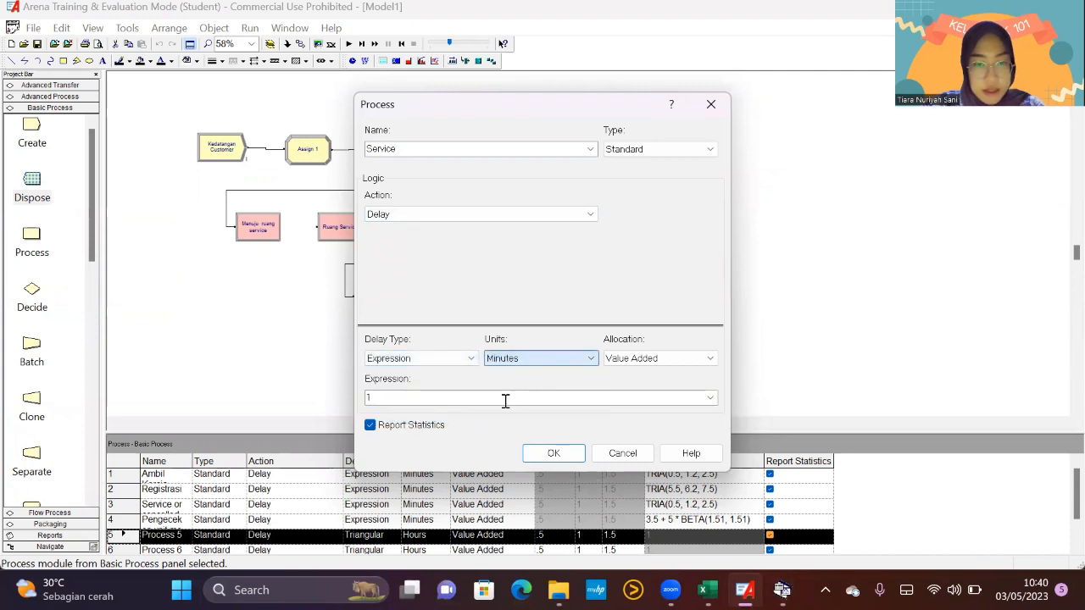
left_click(504, 399)
key("ctrl+v")
left_click(553, 452)
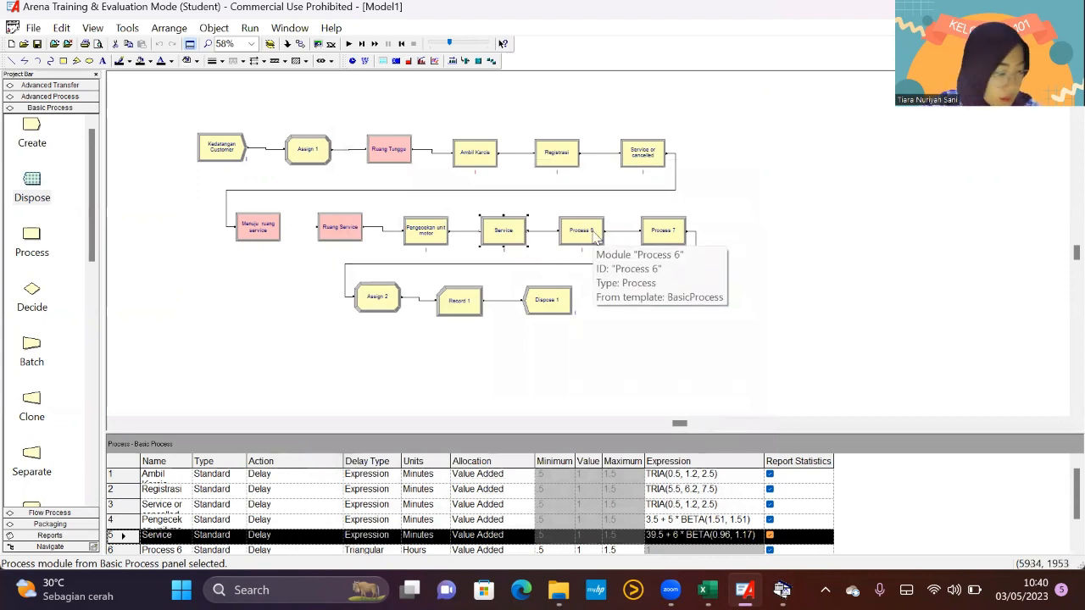
Rename Process 6 as Invoice and set its delay type to Expression with units in Minutes.
double_click(581, 233)
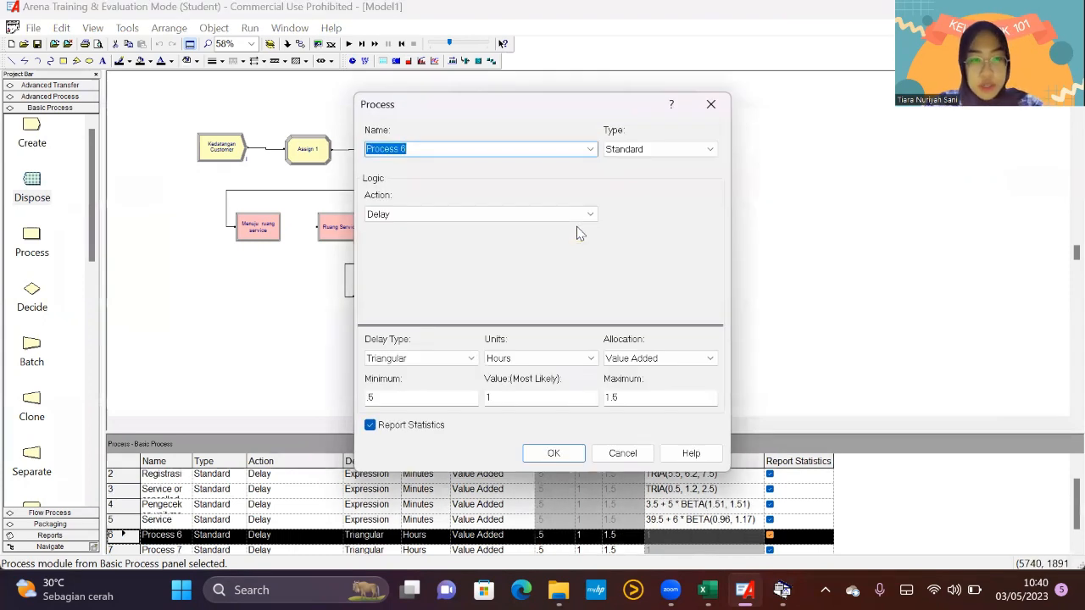
type("Invoice")
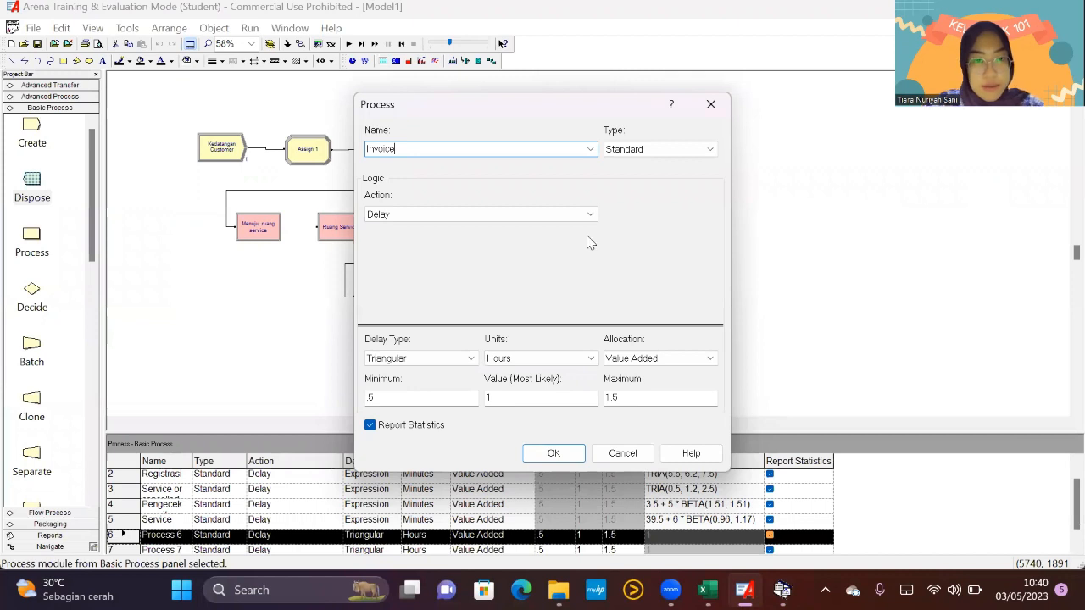
left_click(413, 362)
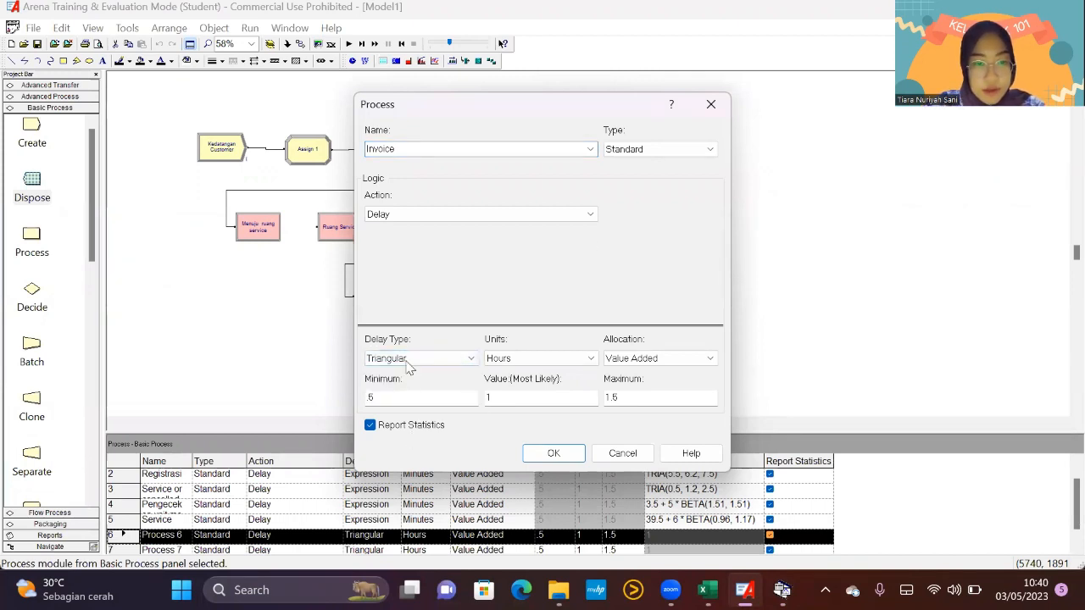
left_click(390, 403)
left_click(519, 359)
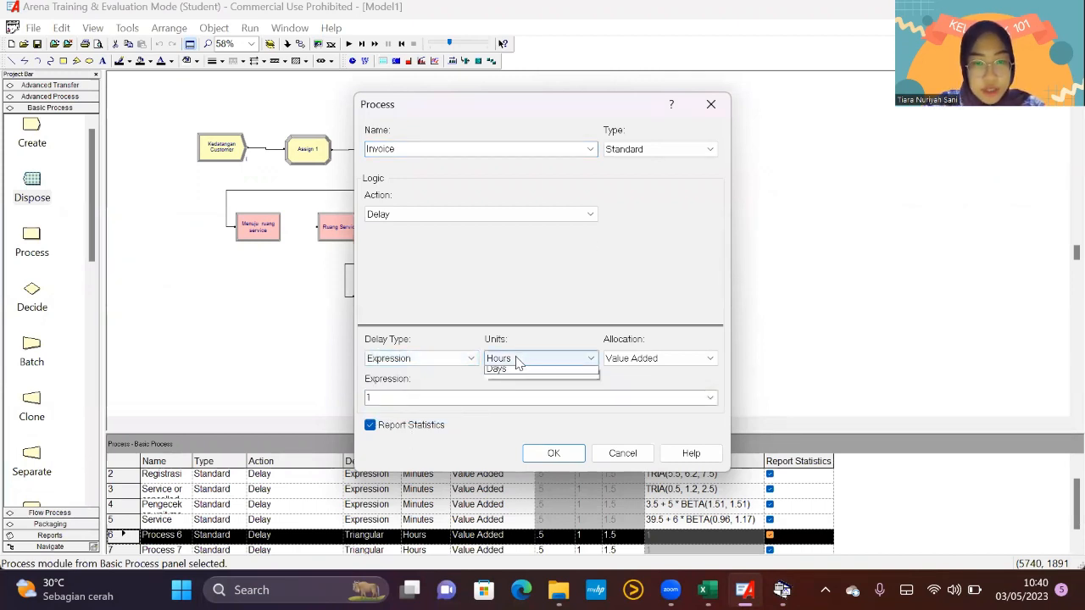
left_click(519, 384)
Switch to Input Analyzer, create a new document, and load the existing data file 6 into it.
left_click(781, 590)
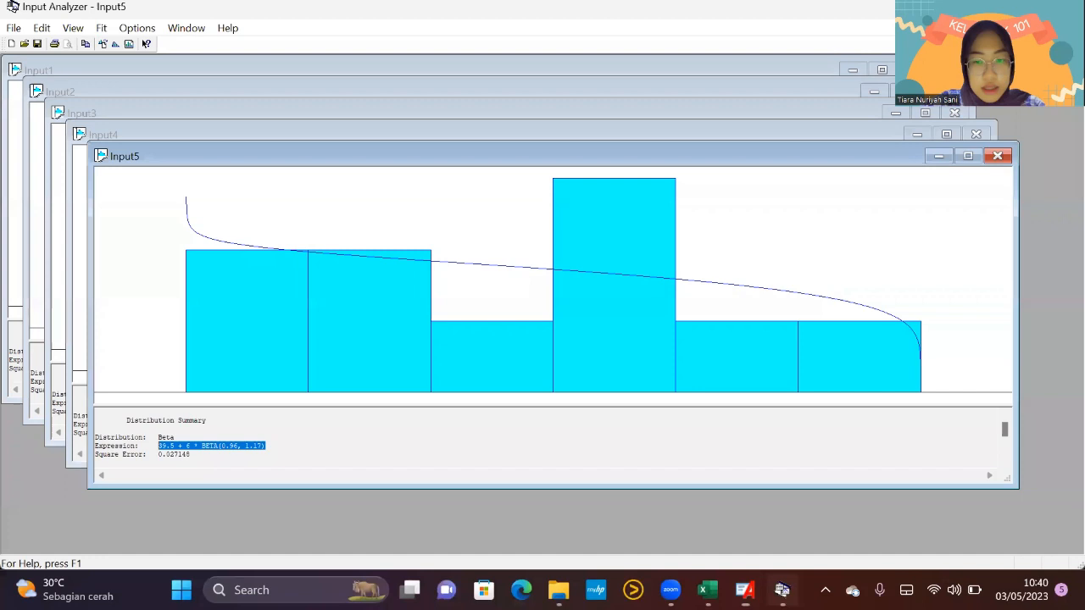
left_click(12, 27)
left_click(22, 44)
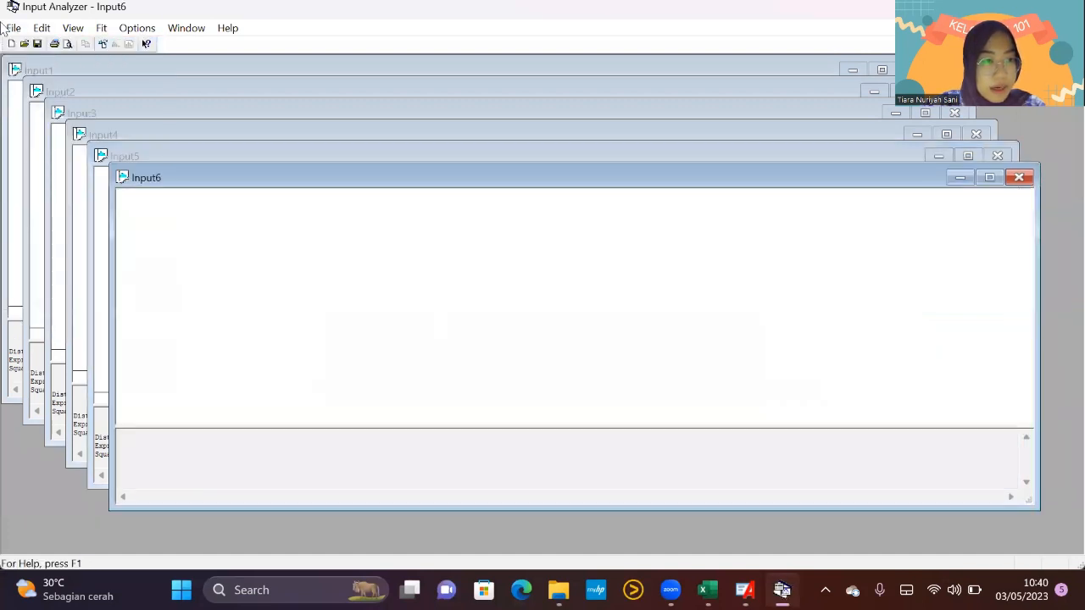
left_click(7, 26)
mouse_move(48, 142)
left_click(212, 144)
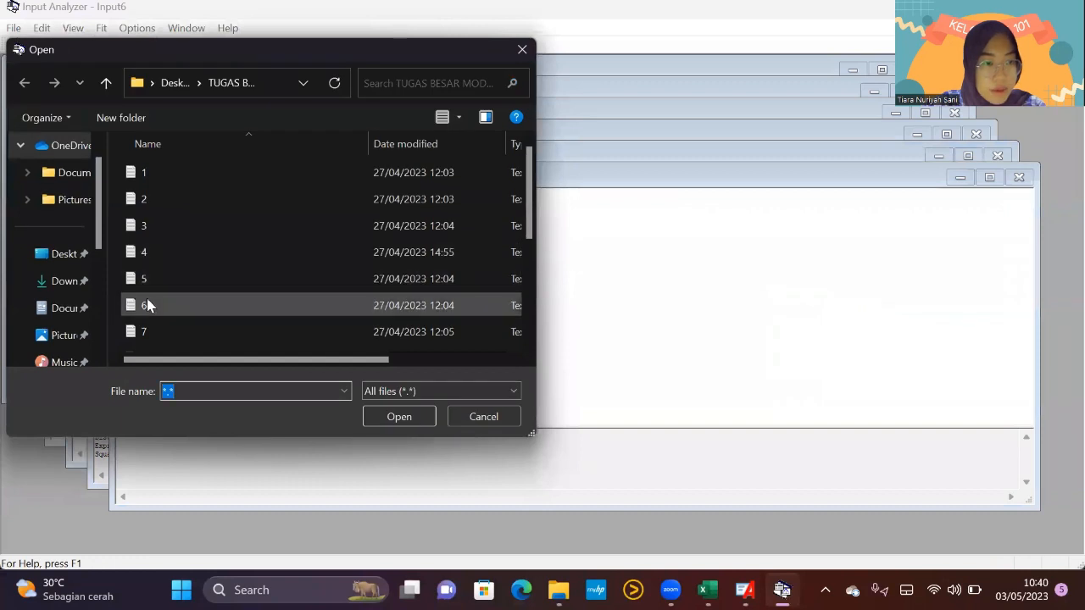
left_click(145, 305)
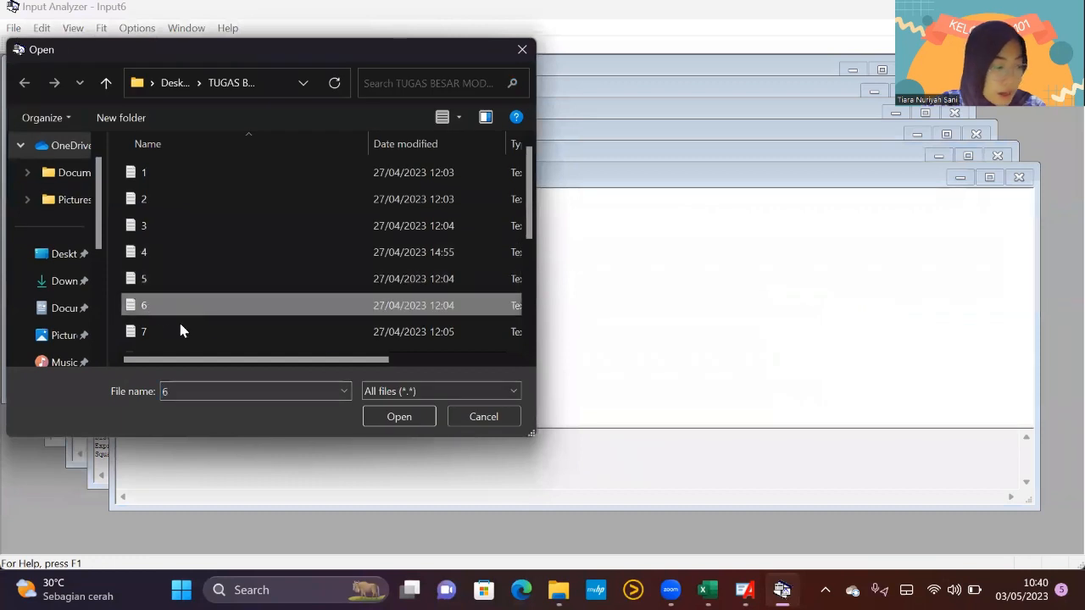
left_click(399, 414)
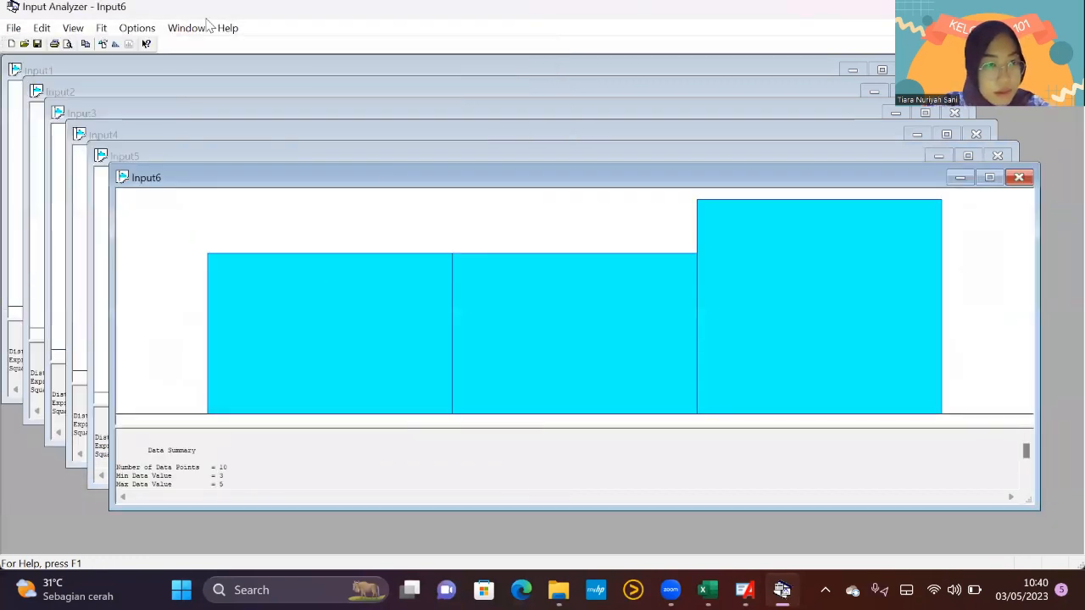
Fit all distributions to the Input6 data and copy the resulting expression from the distribution summary.
left_click(101, 28)
left_click(138, 249)
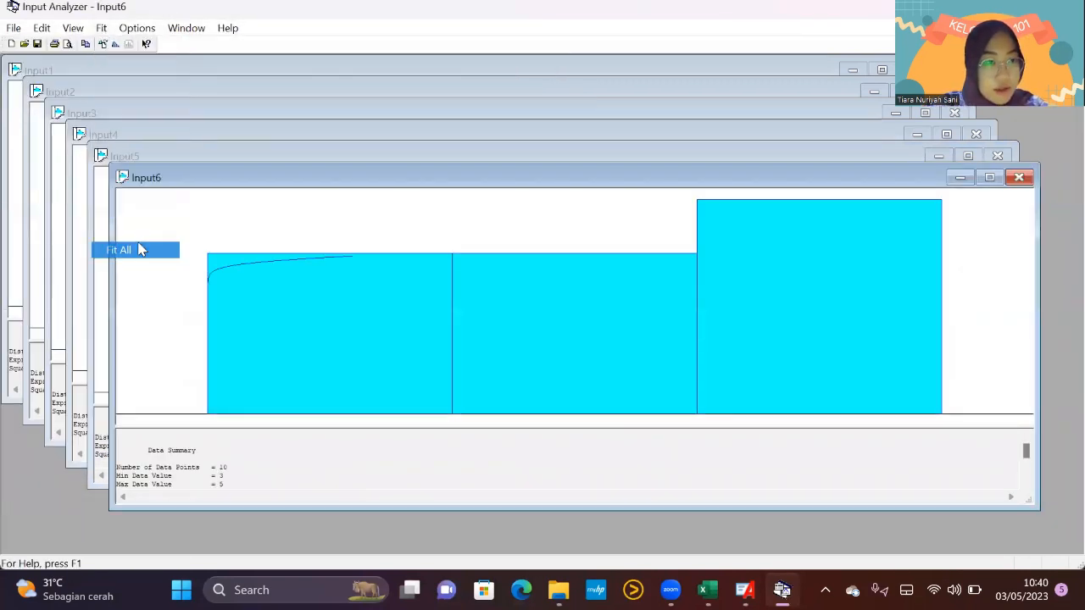
left_click_drag(286, 466, 178, 465)
key("ctrl+c")
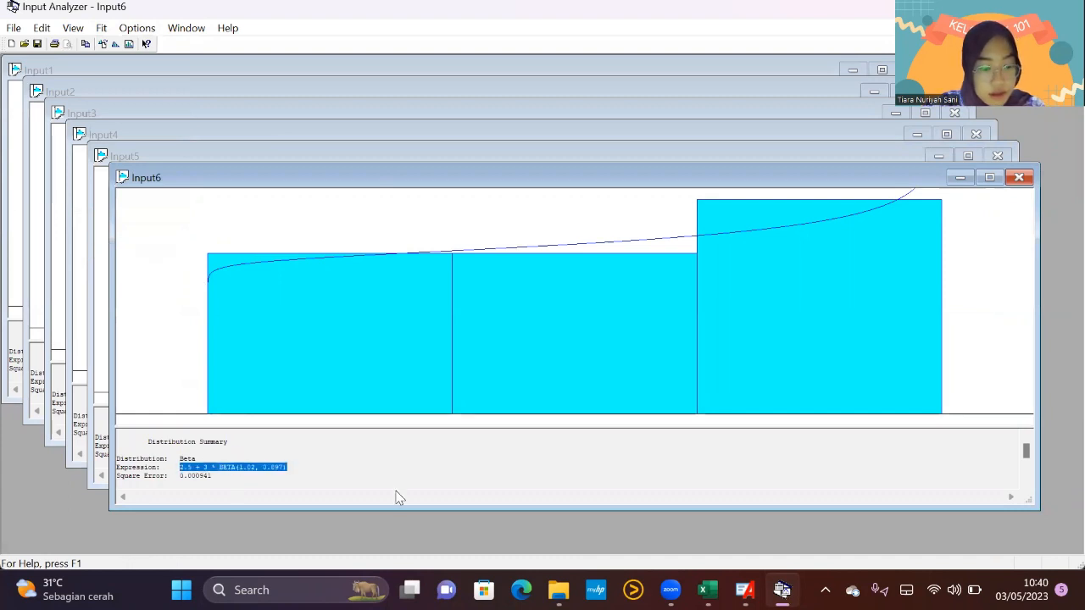
Switch back to Arena, set the Invoice delay expression to 2.5 + 3 * BETA(1.02, 0.897), and save the module.
key("alt+Tab")
triple_click(449, 397)
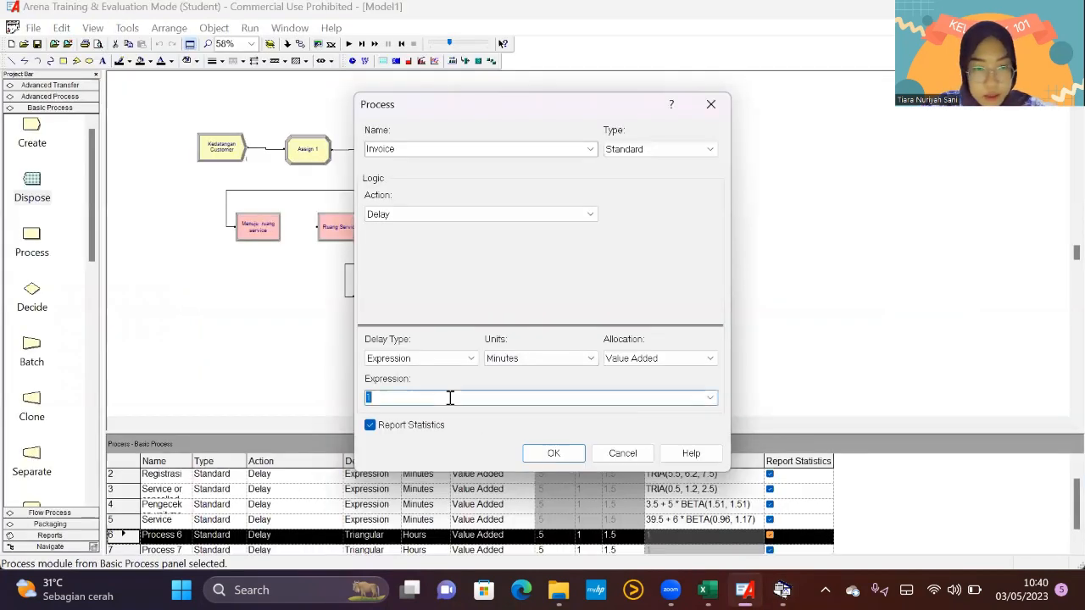
key("ctrl+v")
left_click(551, 452)
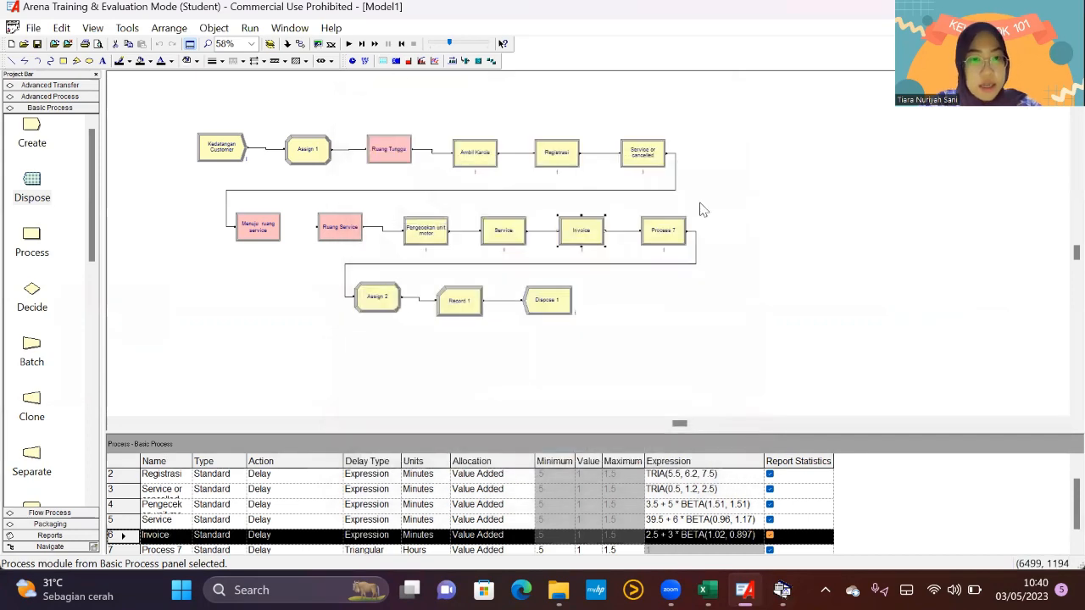
Rename Process 7 as Customer menerima bukti pembayaran and set its delay type to Expression with units in Minutes.
left_click(663, 234)
double_click(663, 236)
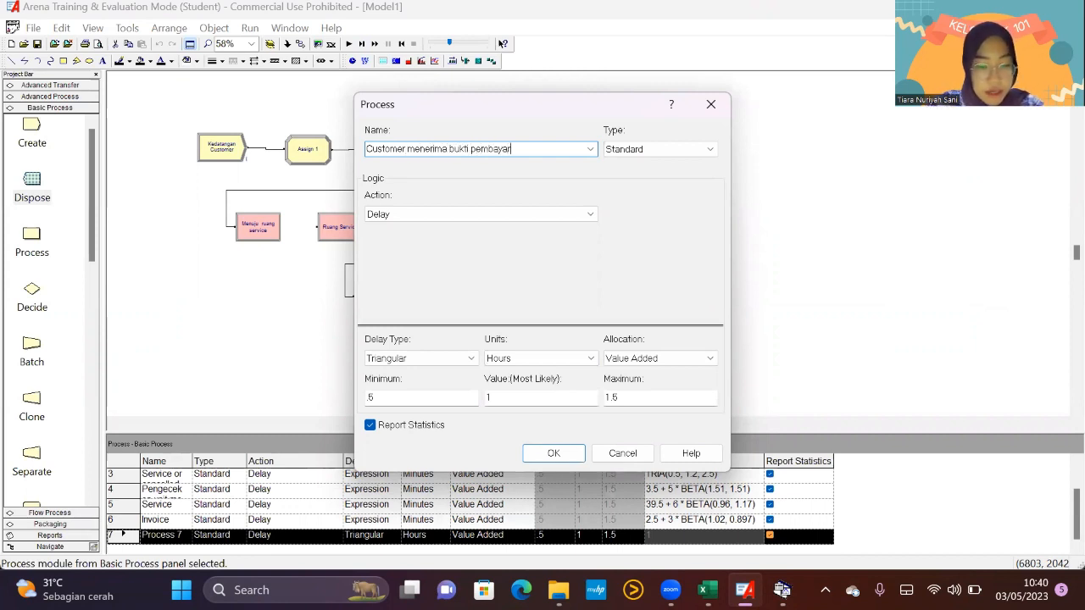
left_click(395, 360)
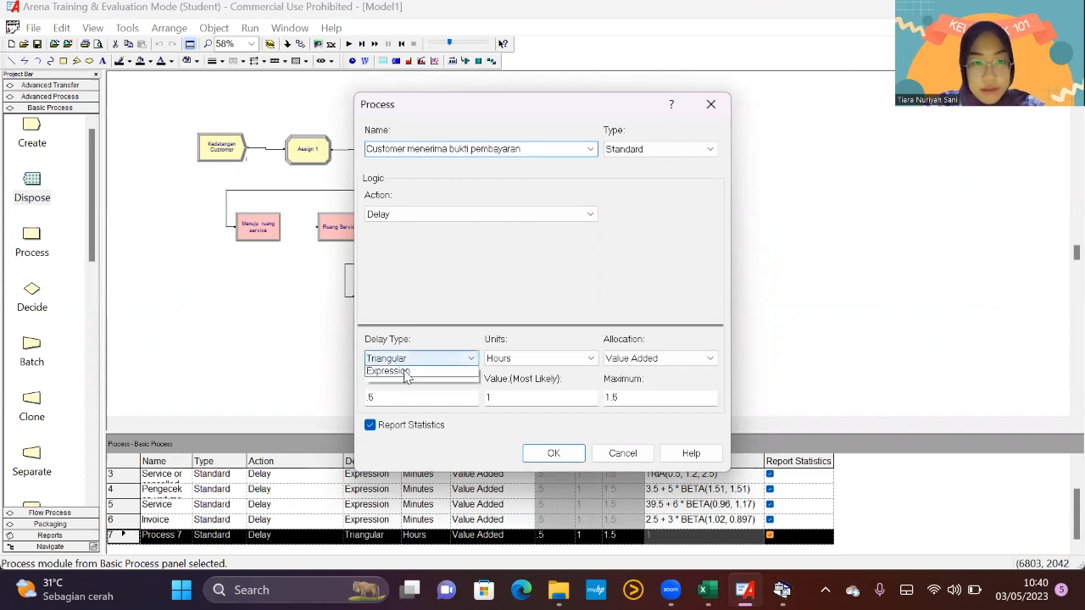
left_click(407, 415)
left_click(529, 359)
left_click(525, 380)
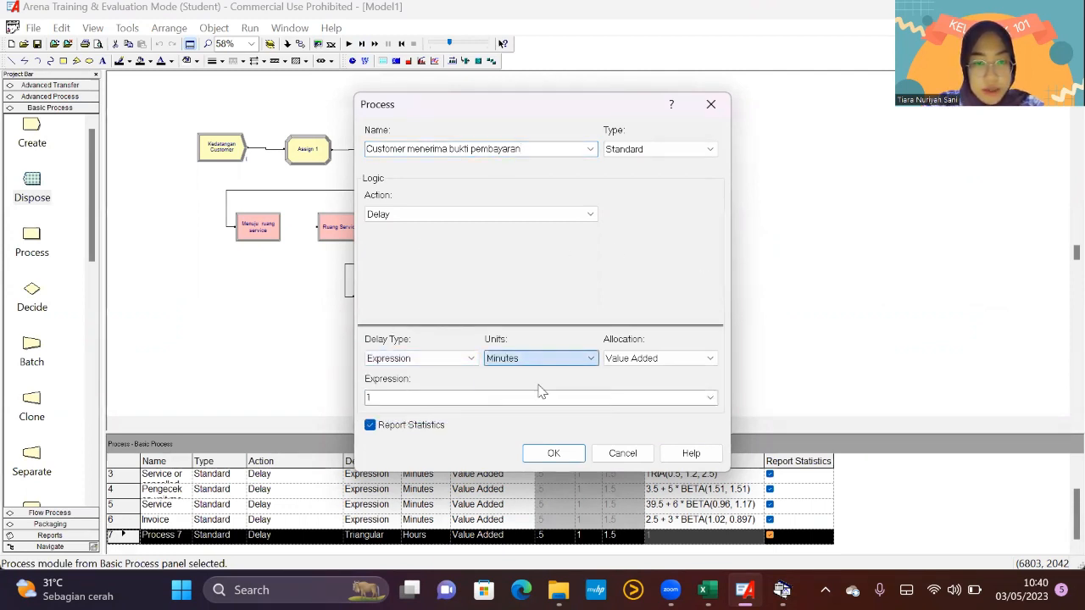
left_click(528, 399)
Switch to Input Analyzer, create a new document, and load the existing data file 7 into it.
key("alt+Tab")
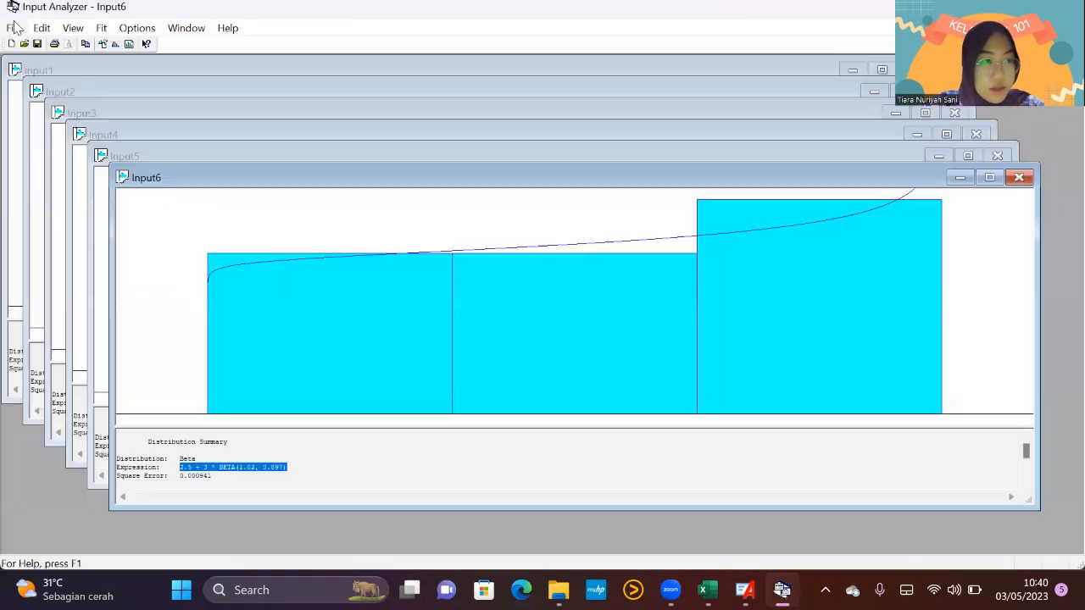
left_click(13, 27)
left_click(48, 43)
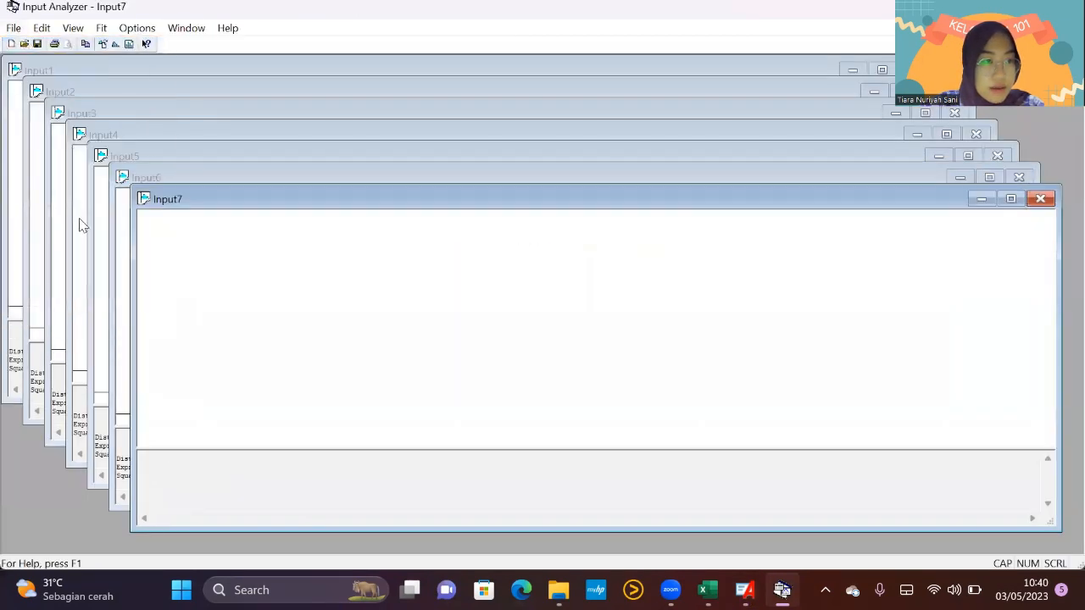
left_click(14, 28)
mouse_move(127, 143)
left_click(212, 146)
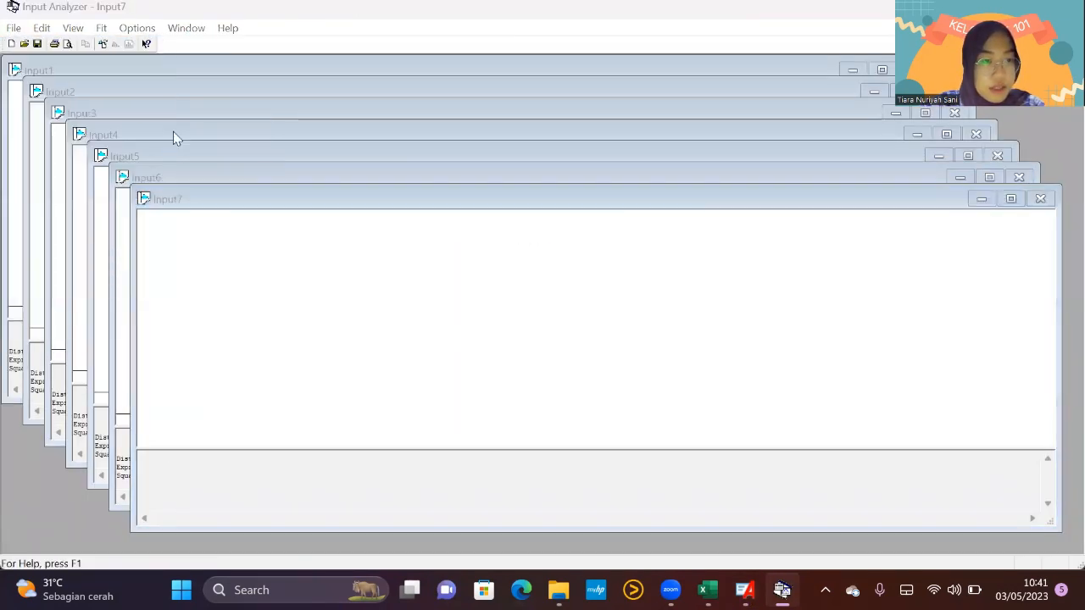
left_click(139, 338)
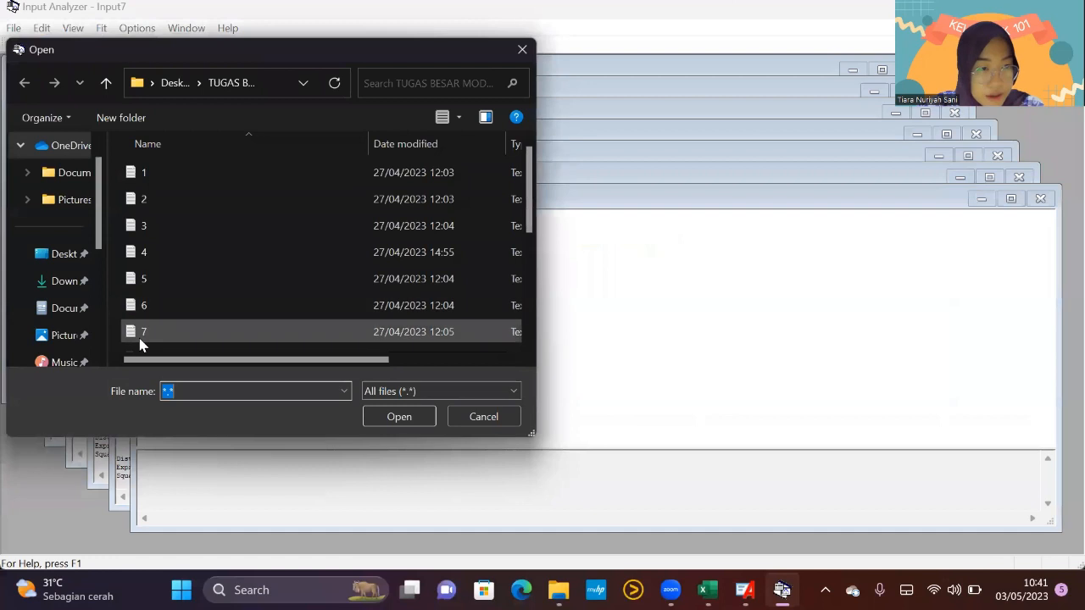
left_click(395, 418)
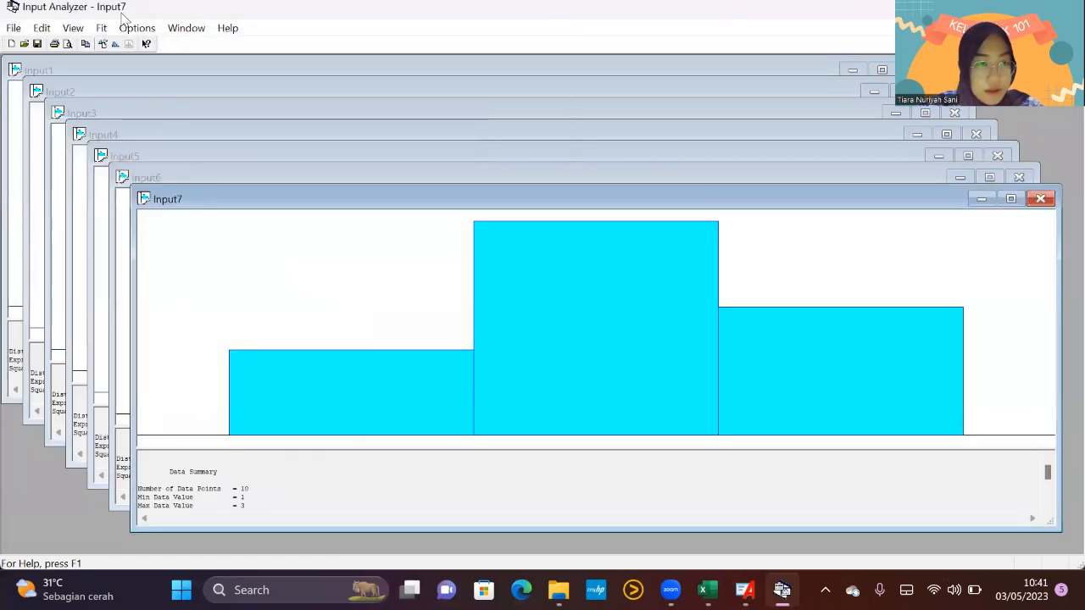
Fit all distributions to the Input7 data and copy the resulting expression from the distribution summary.
left_click(101, 27)
left_click(139, 249)
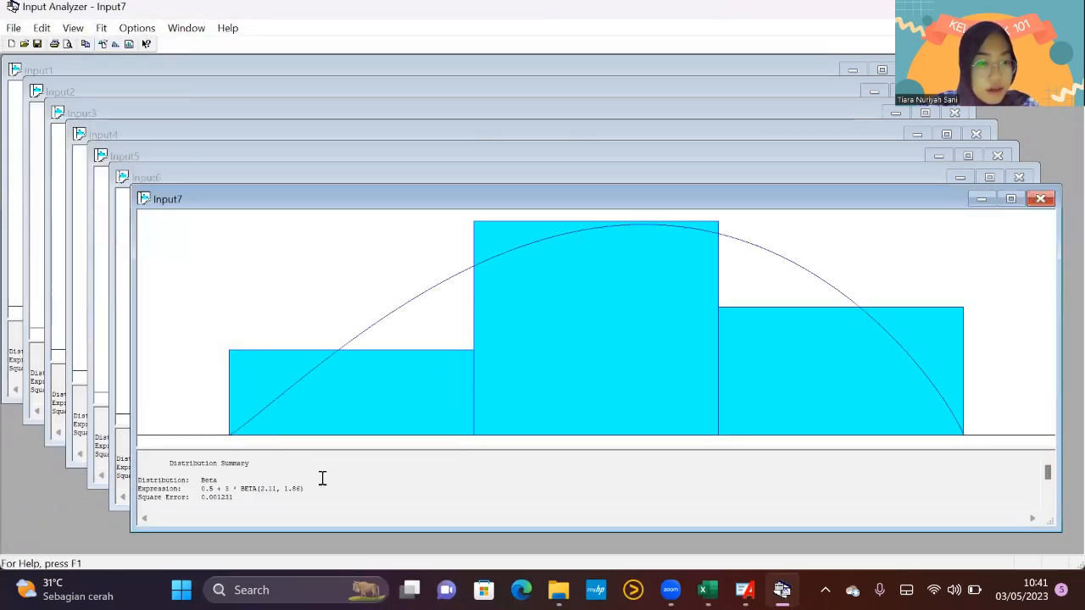
left_click_drag(204, 489, 304, 489)
key("ctrl+c")
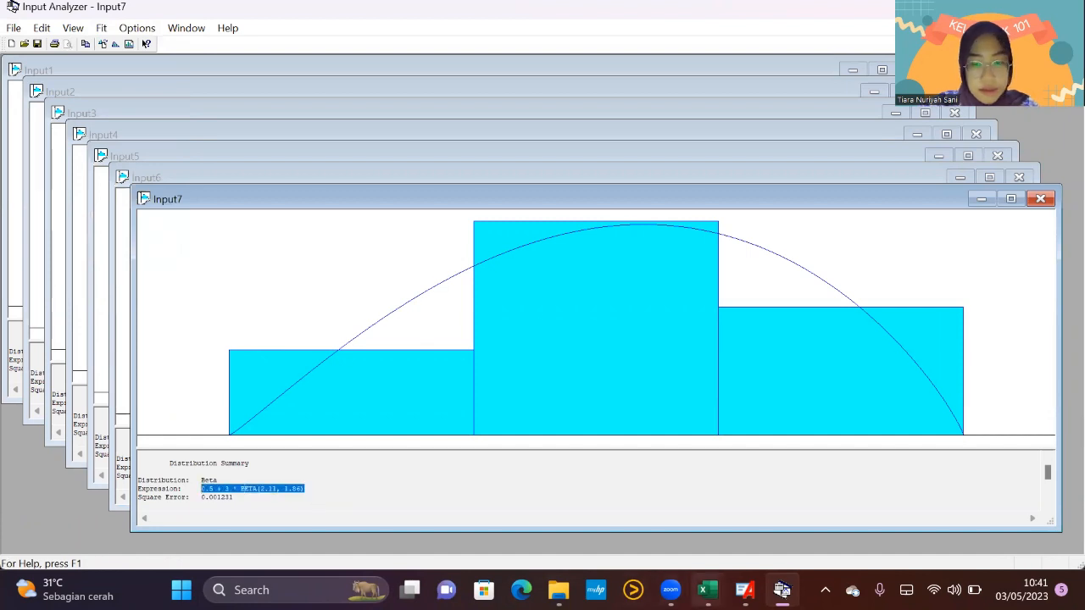
Switch back to Arena, set the Customer menerima bukti pembayaran delay expression to 0.5 + 3 * BETA(2.11, 1.86), and save the module.
left_click(744, 590)
key("ctrl+v")
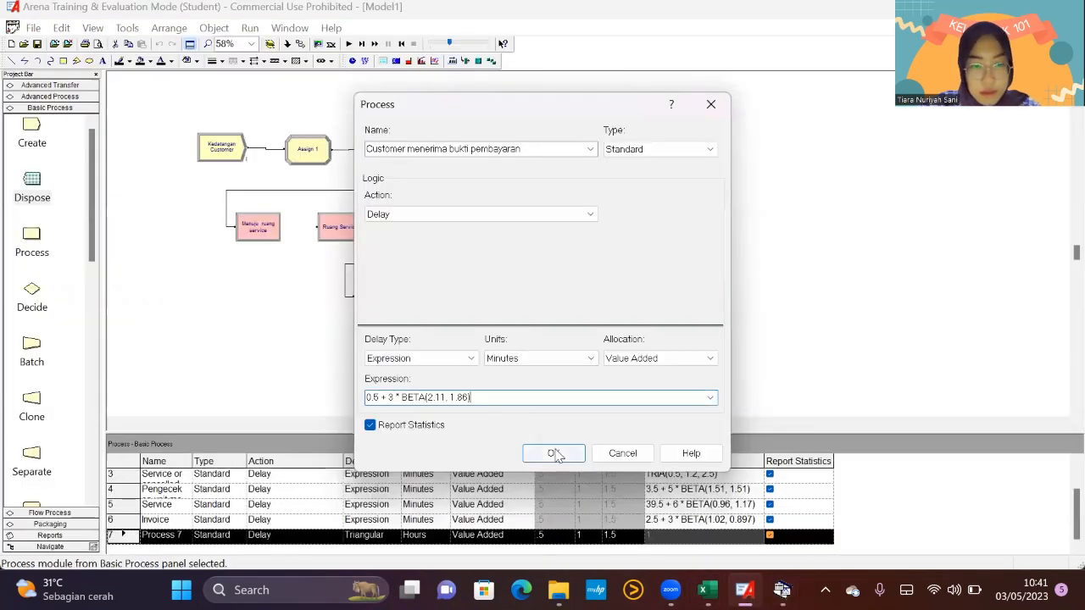
left_click(554, 453)
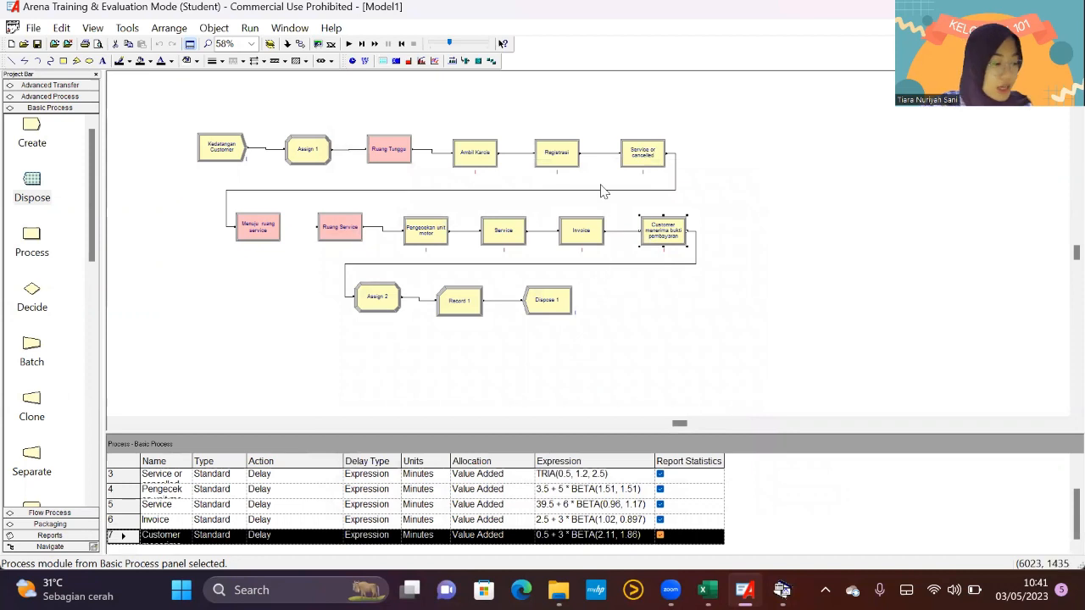
Add an Entity Picture assignment with Picture.Report to the Assign 2 module and save it.
double_click(381, 306)
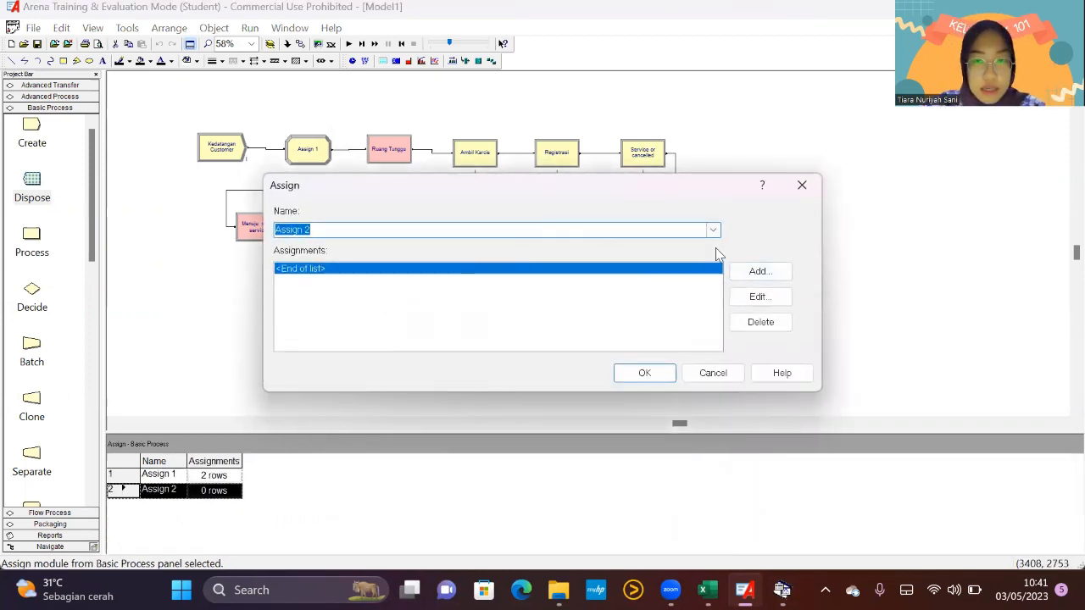
left_click(763, 271)
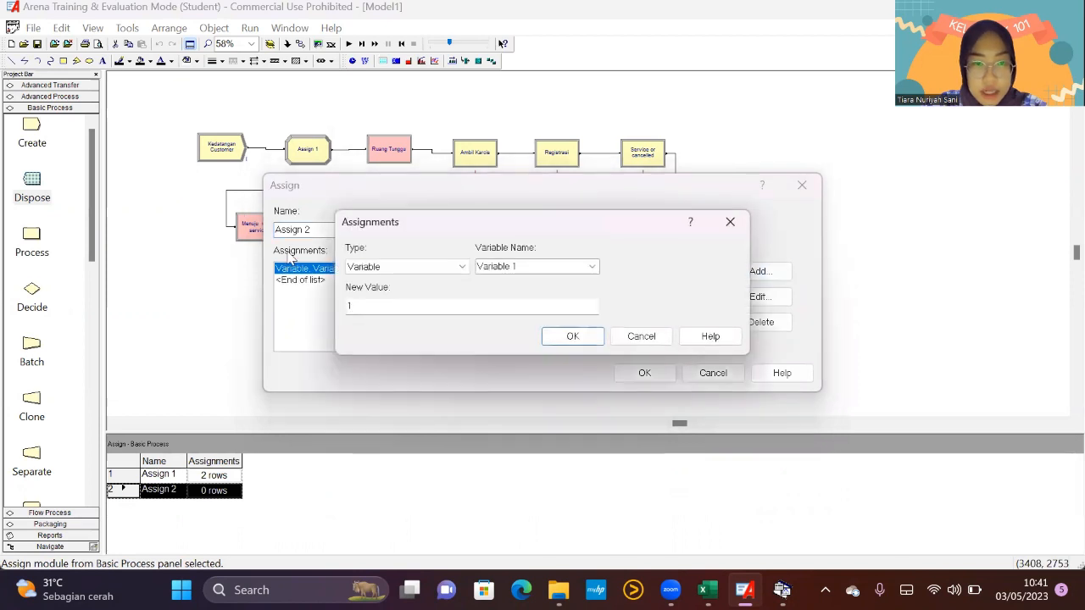
left_click(381, 267)
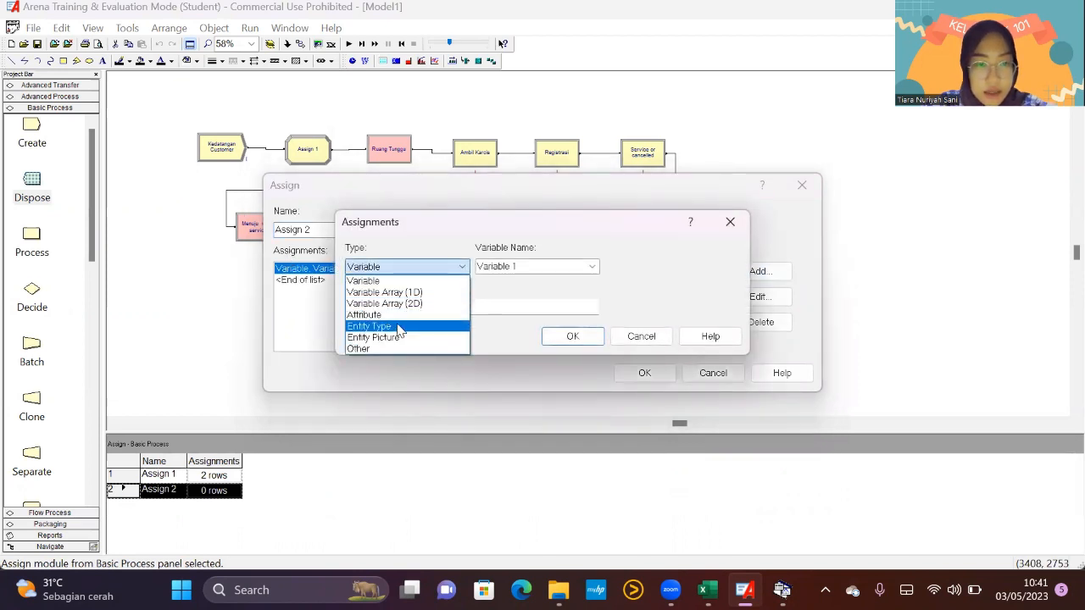
left_click(377, 325)
left_click(382, 268)
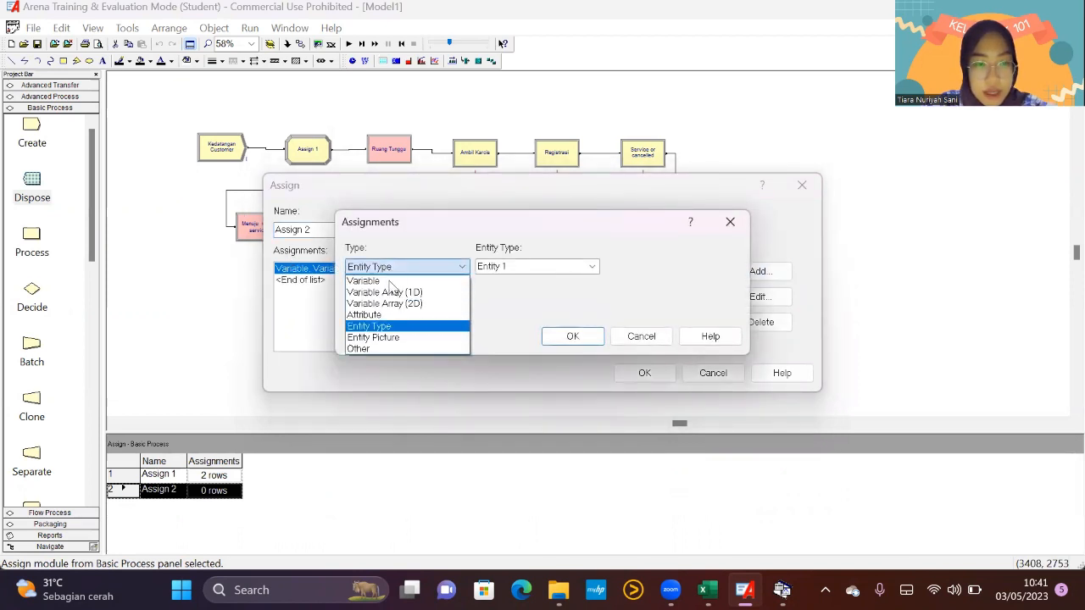
left_click(373, 337)
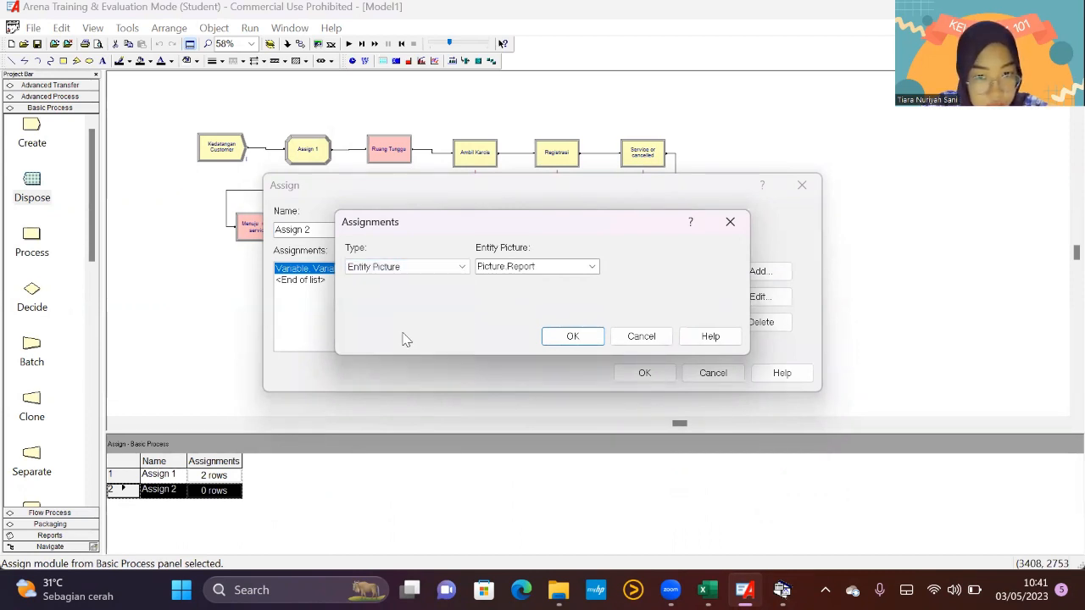
left_click(573, 337)
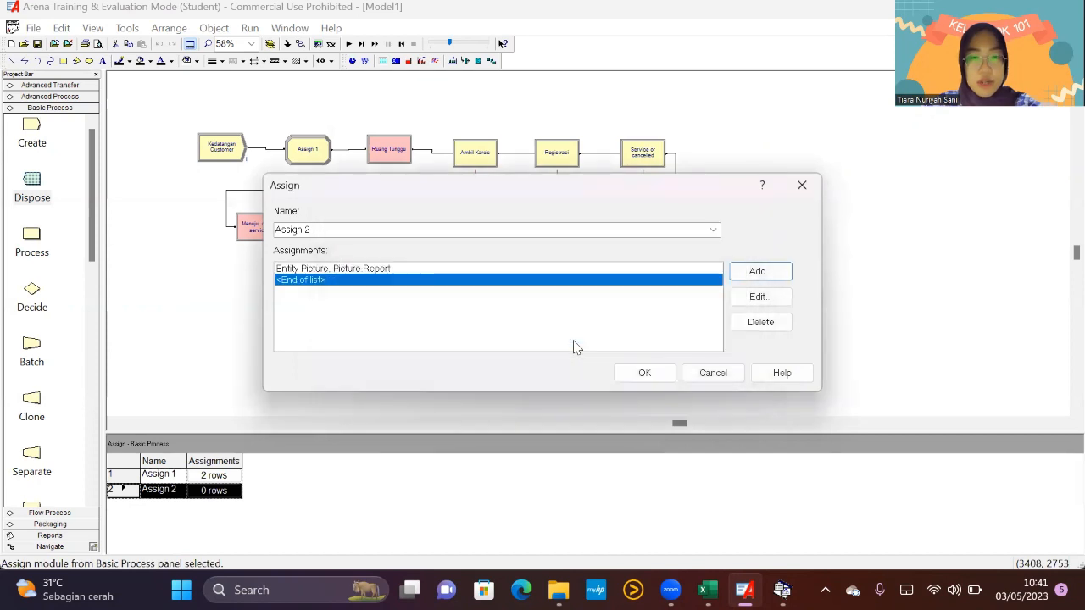
left_click(641, 372)
Add a Count statistic with value 1 and counter name Waktu total to the Record 1 module and save it.
double_click(455, 298)
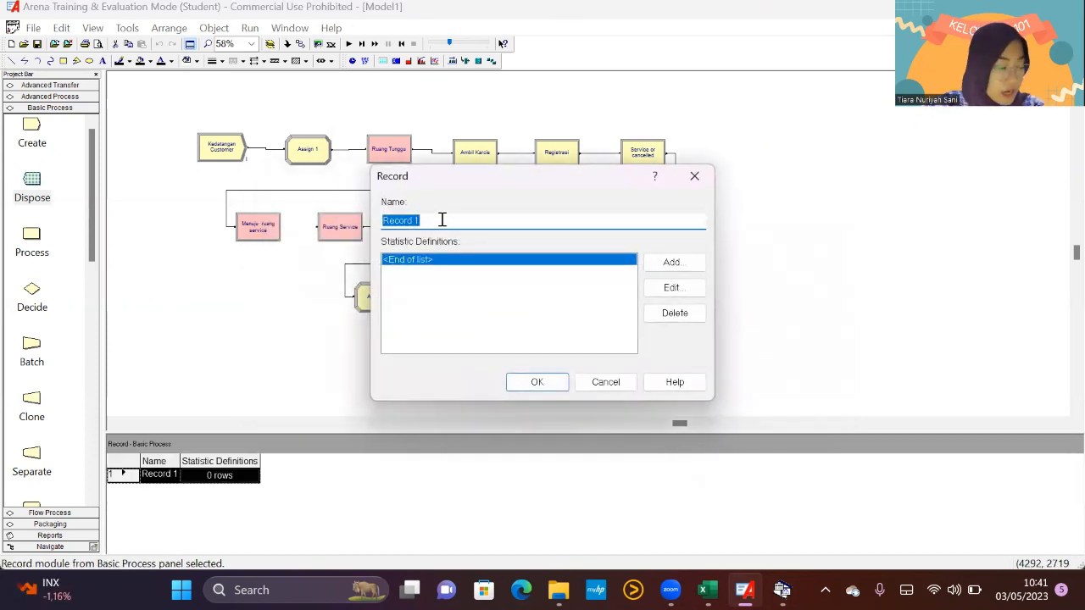
left_click(670, 263)
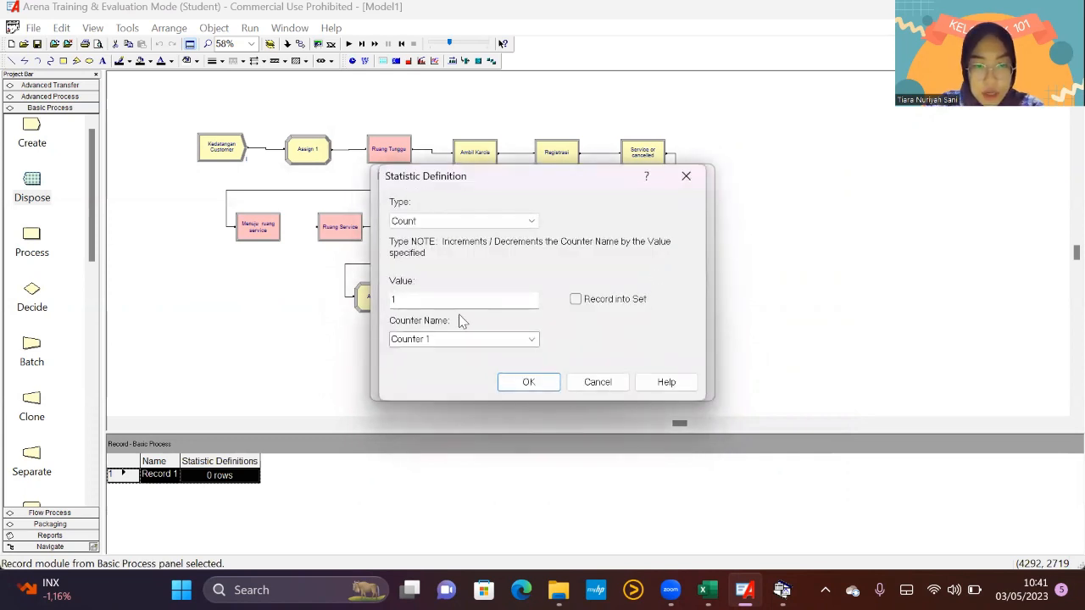
left_click(874, 500)
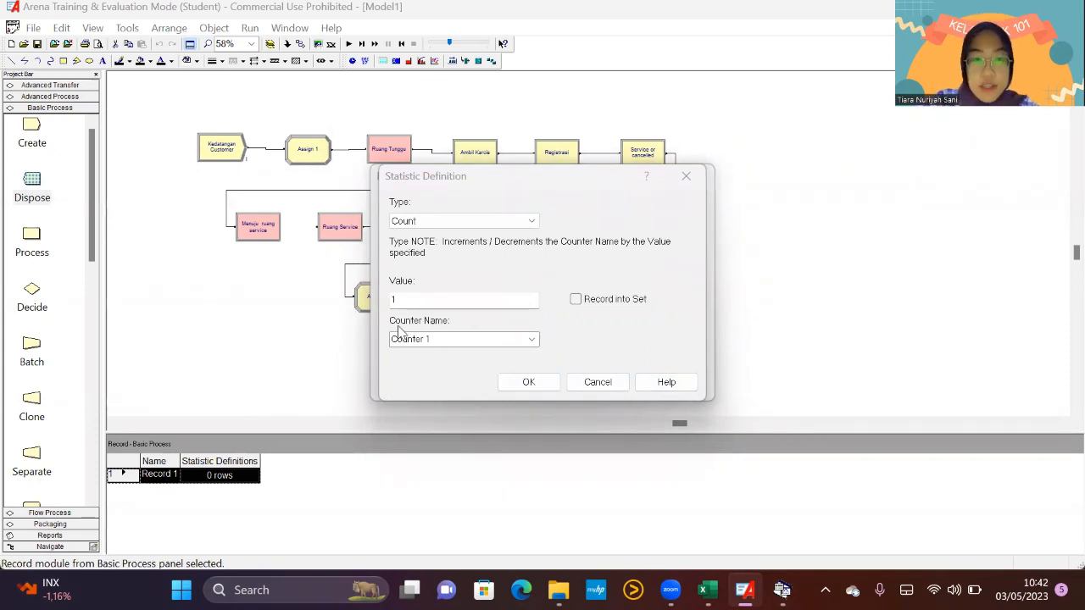
left_click_drag(432, 339, 386, 354)
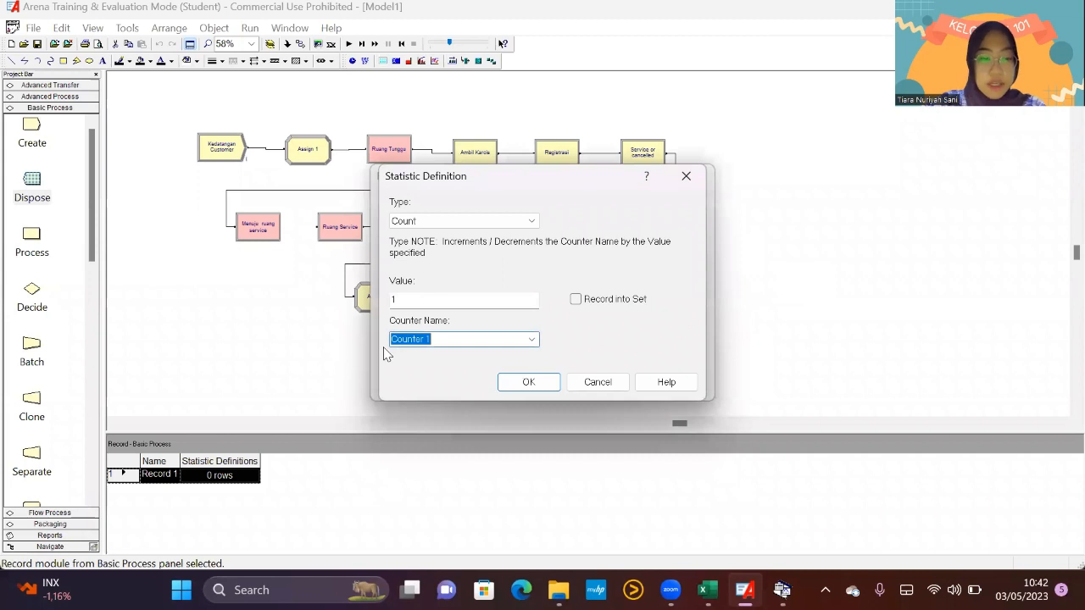
type("Waktu total")
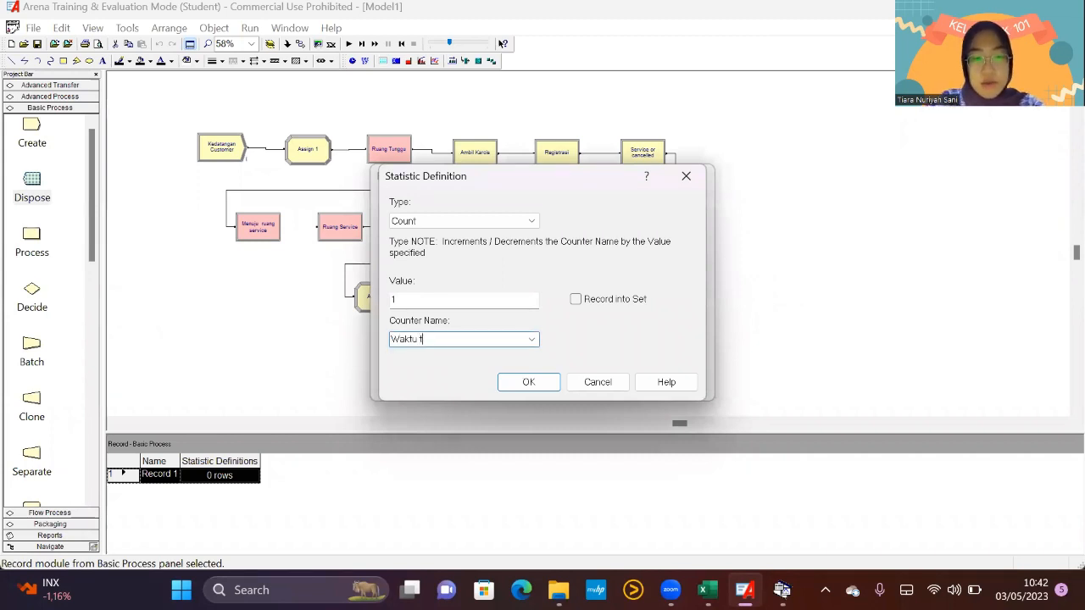
left_click(529, 383)
left_click(536, 383)
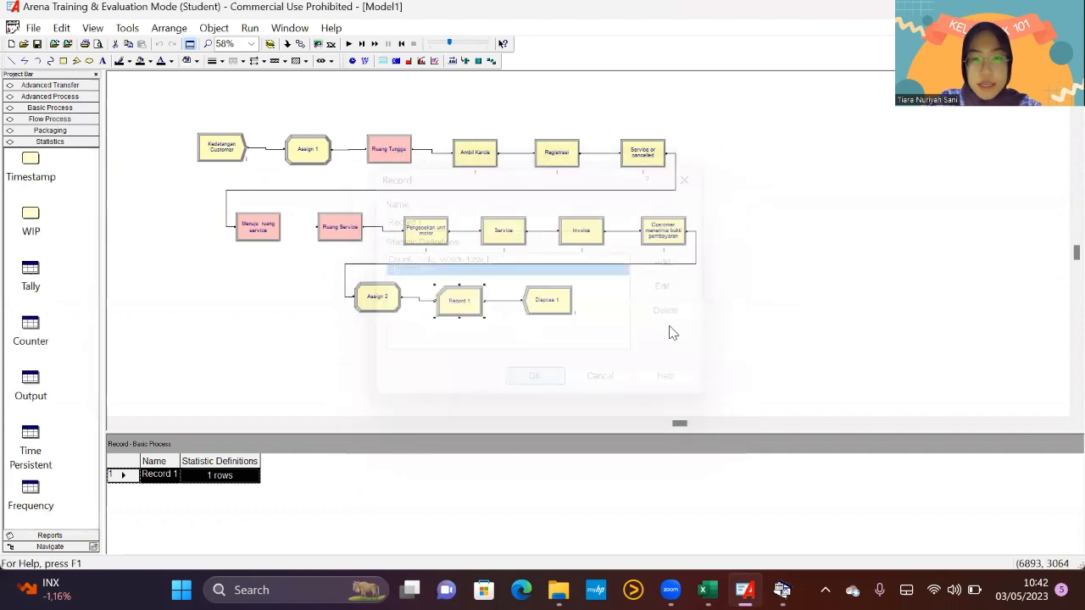
Rename the Dispose 1 module as Selesai, keeping entity statistics recording enabled.
double_click(563, 312)
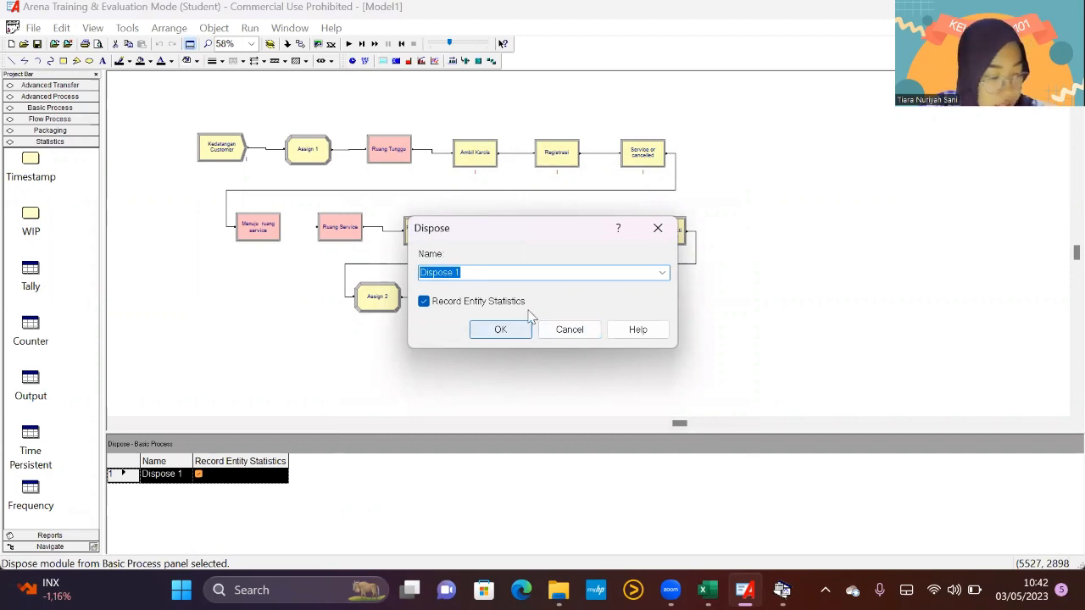
type("Selesai")
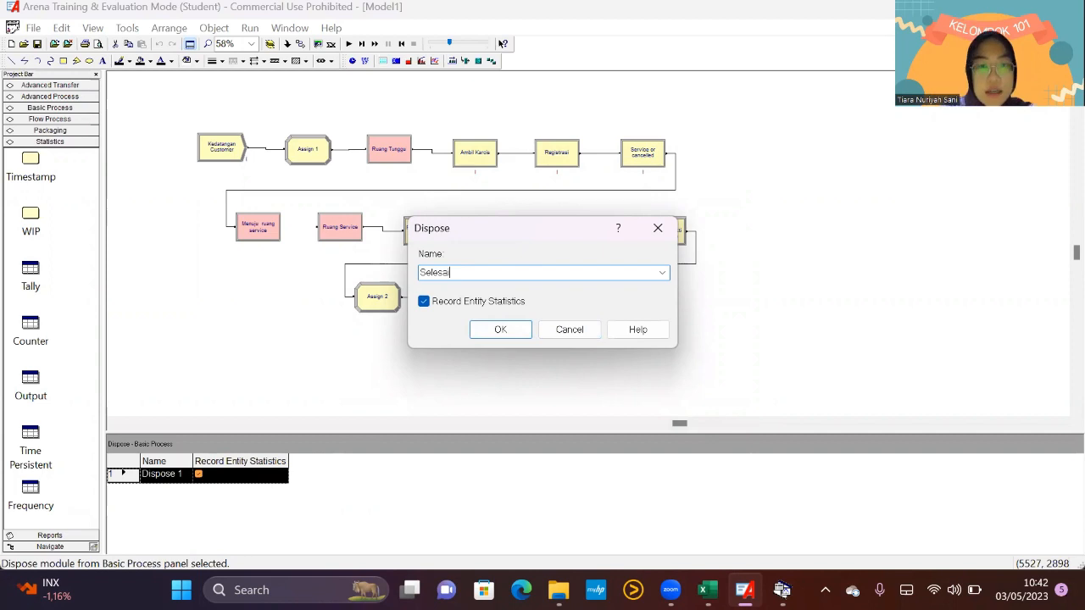
left_click(500, 331)
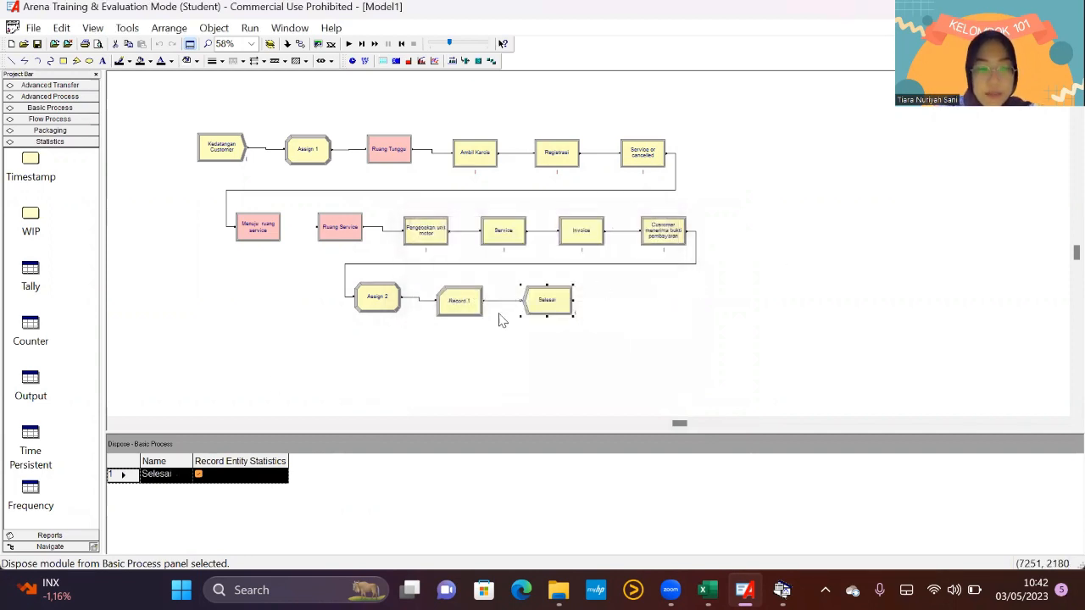
Open the run setup and set the number of replications to 10.
left_click(247, 29)
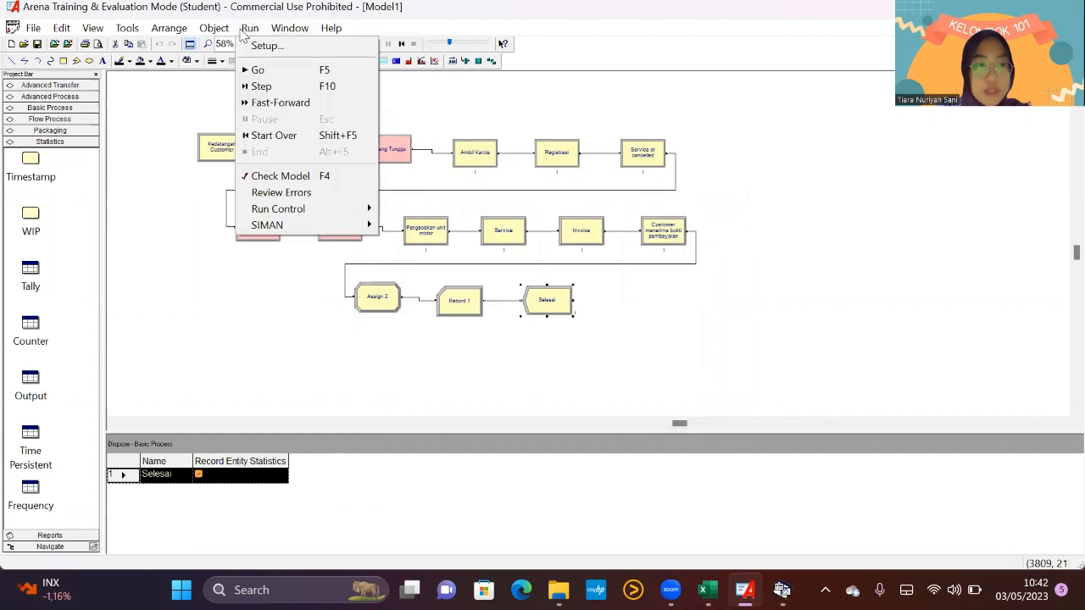
left_click(244, 32)
left_click(245, 30)
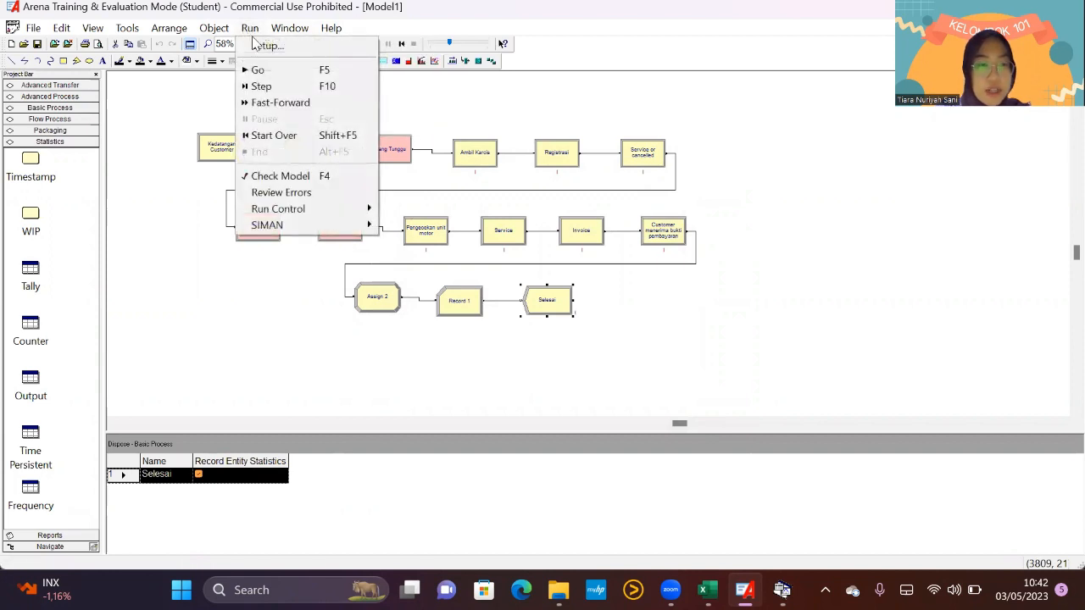
left_click(264, 47)
left_click(457, 105)
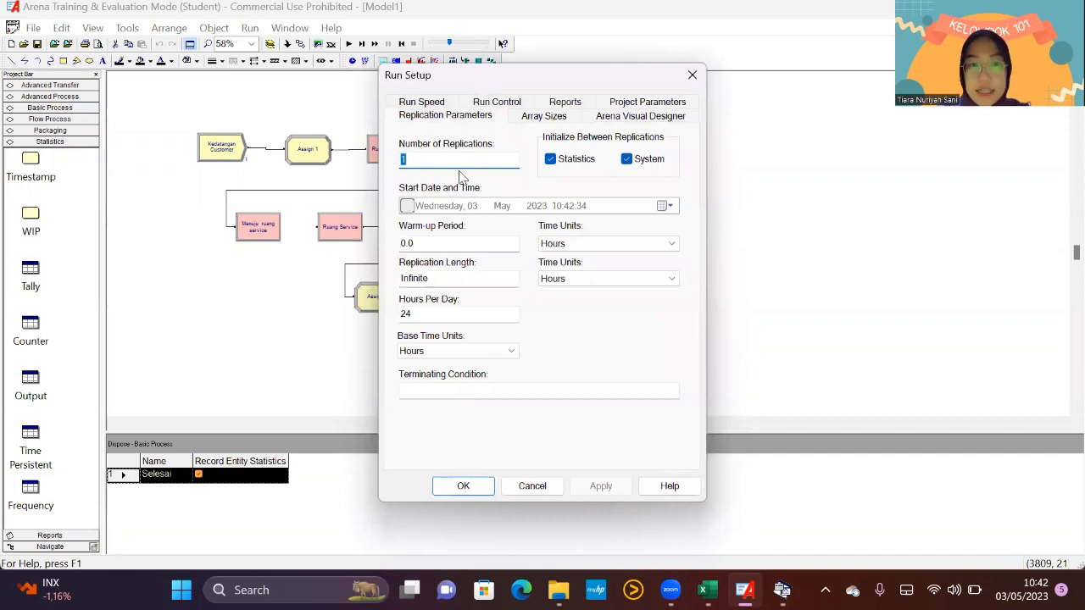
type("10")
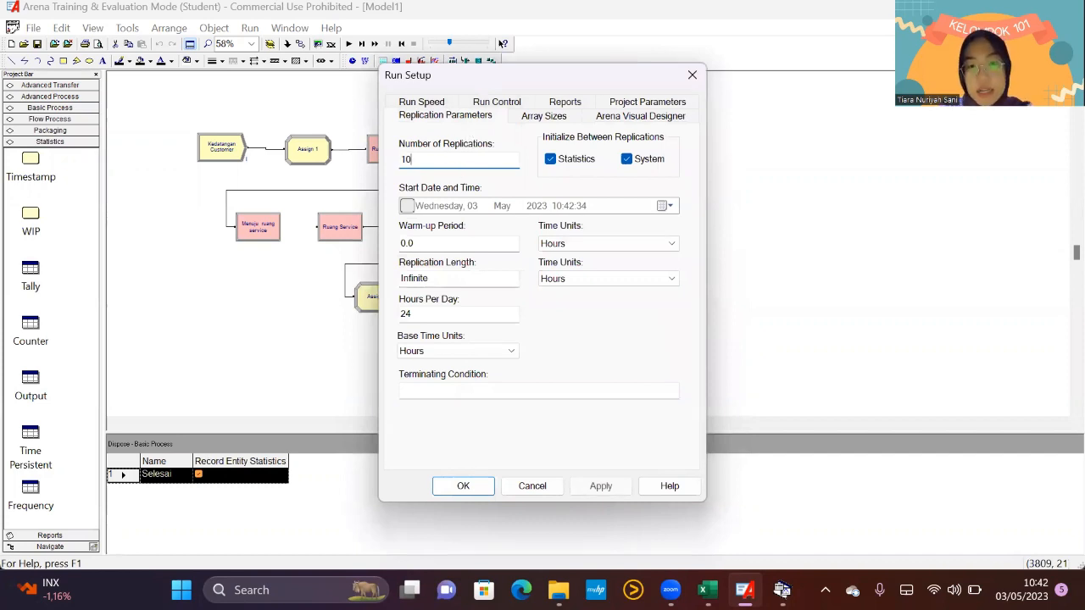
Enable statistics collection for Costing, Tanks, Processes, Stations, Transporters, Conveyors and Activity Areas in the project parameters.
left_click(620, 118)
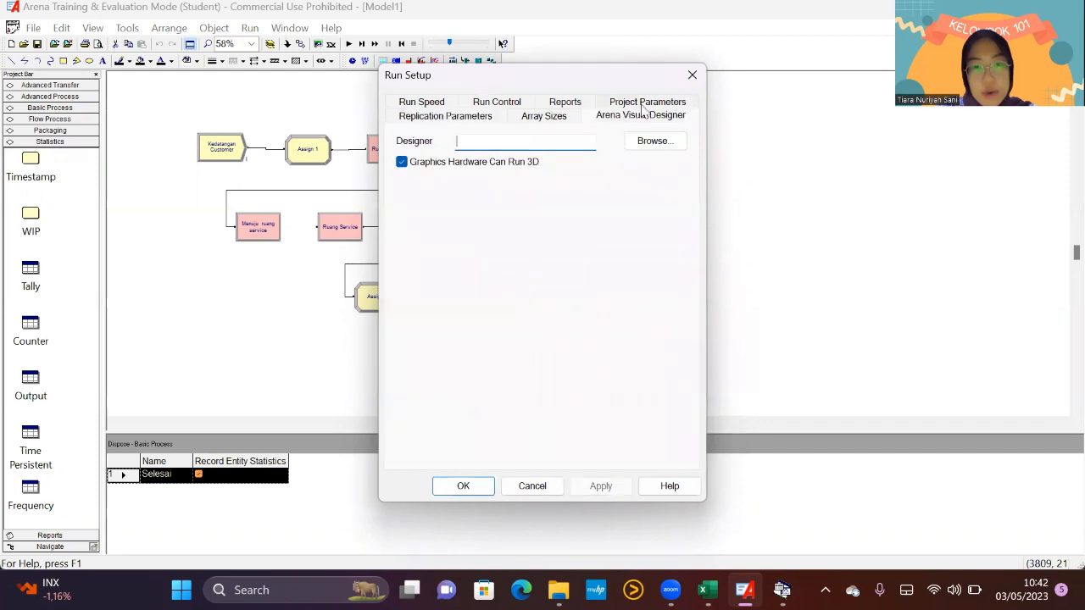
left_click(644, 105)
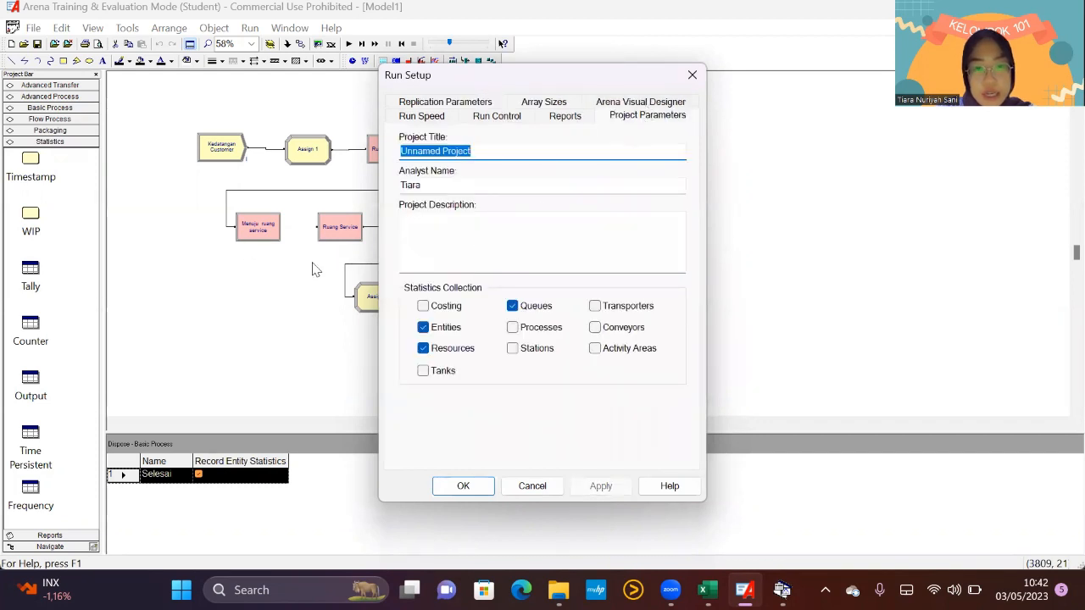
left_click(423, 306)
left_click(423, 371)
left_click(512, 327)
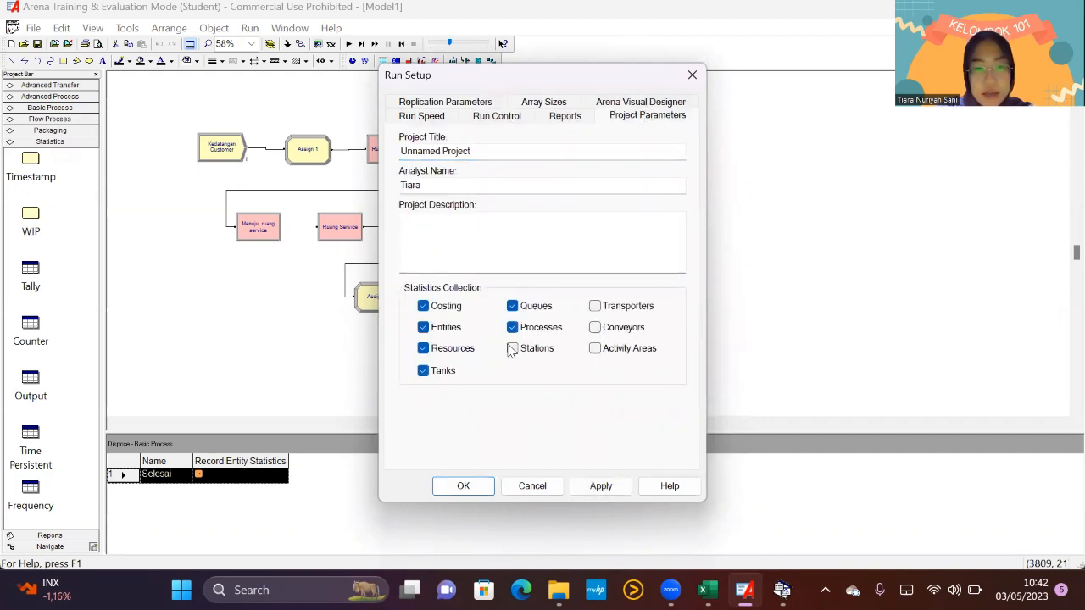
left_click(512, 349)
left_click(594, 306)
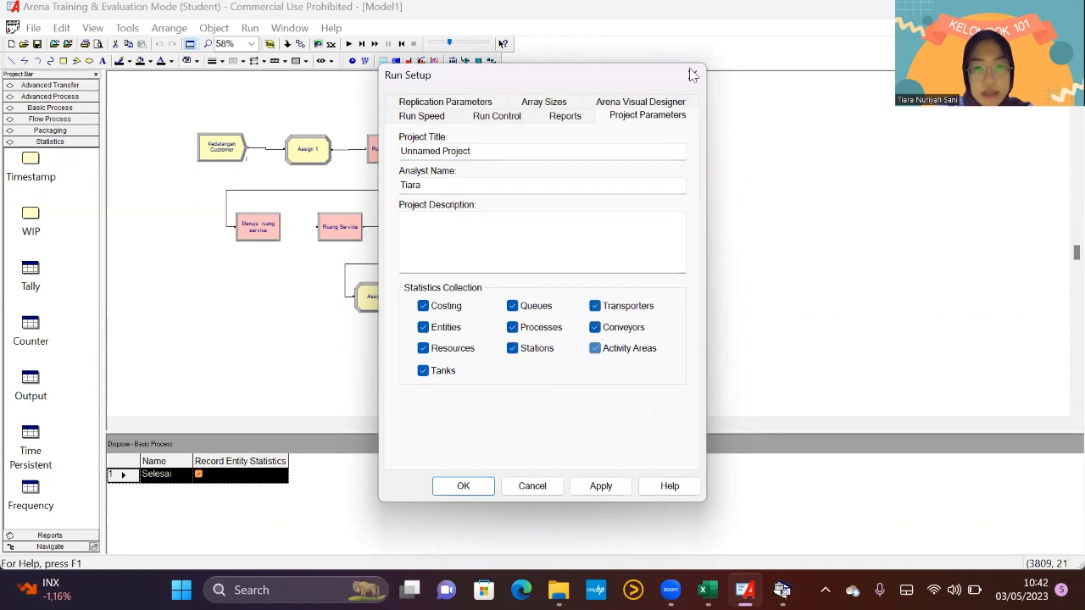
Set the default report to SIMAN Summary Report(.out file), keeping the end-of-run prompt, and accept the run setup.
left_click(439, 119)
left_click(496, 120)
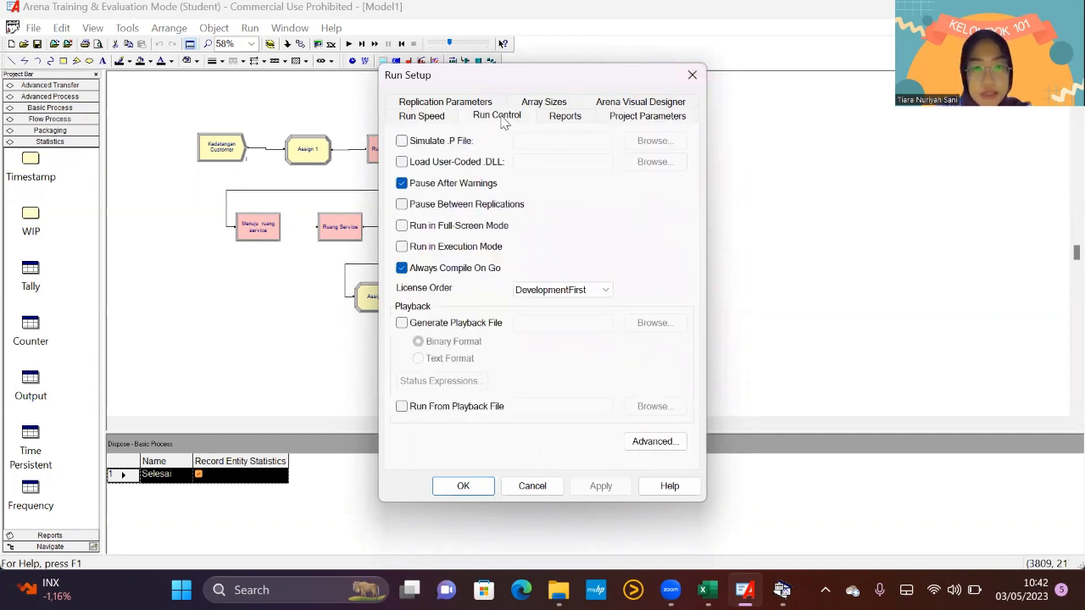
left_click(554, 118)
left_click(527, 244)
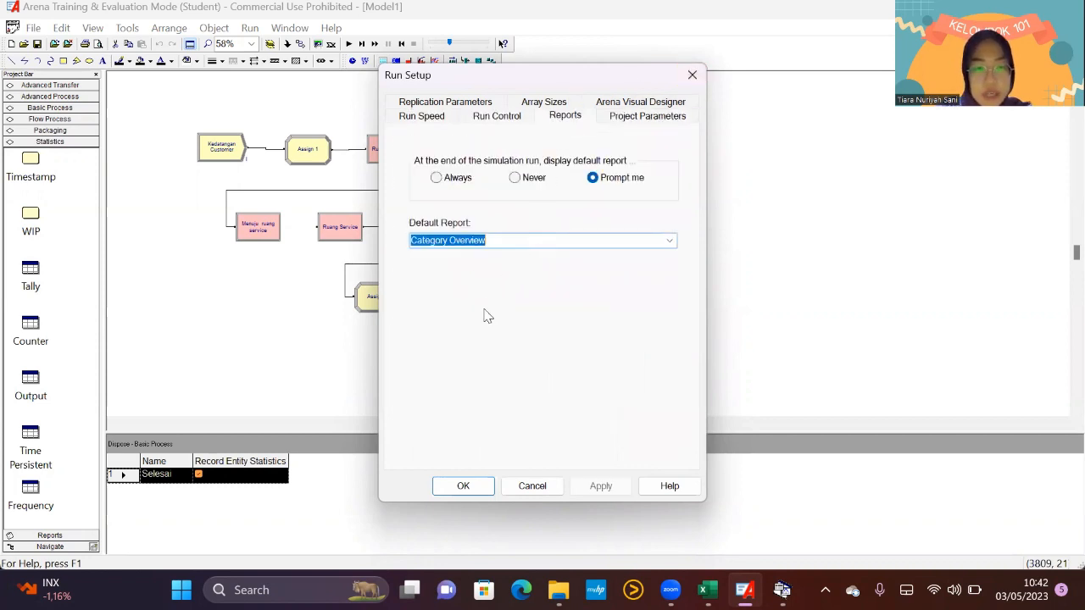
left_click(670, 242)
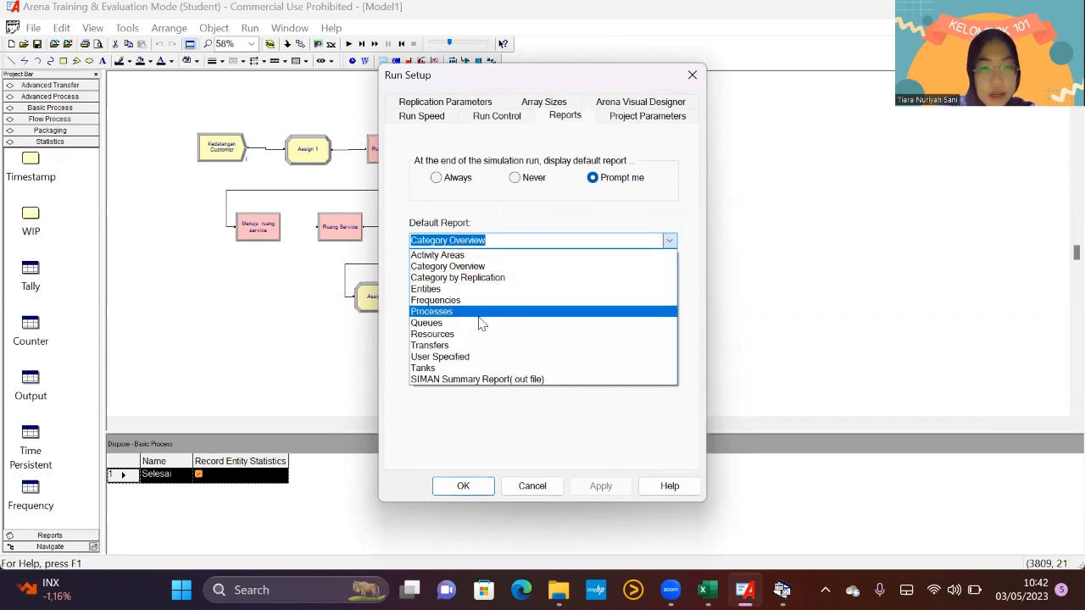
left_click(443, 380)
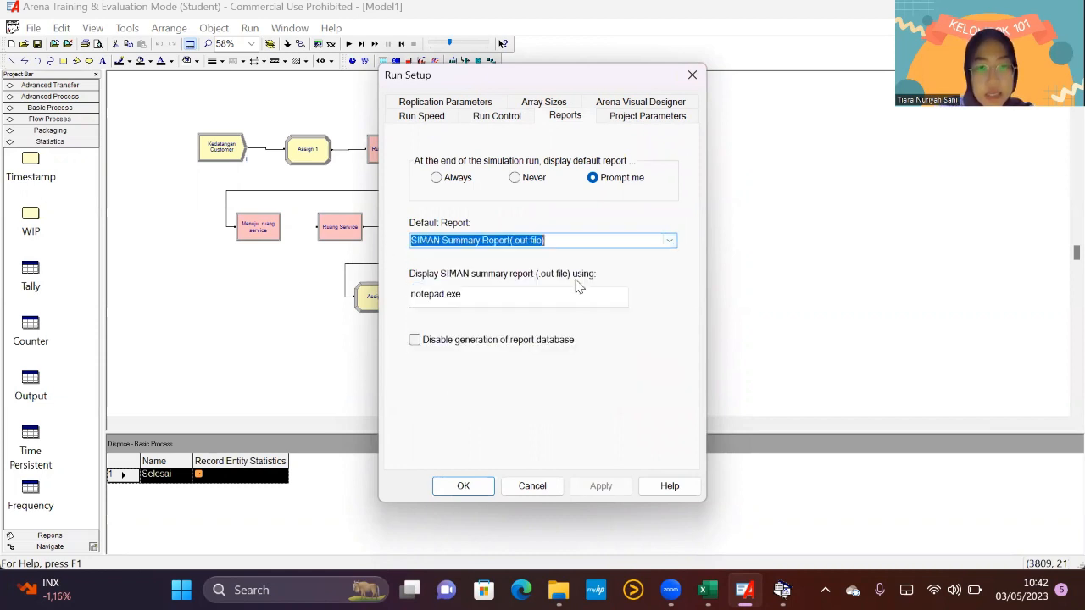
left_click(465, 486)
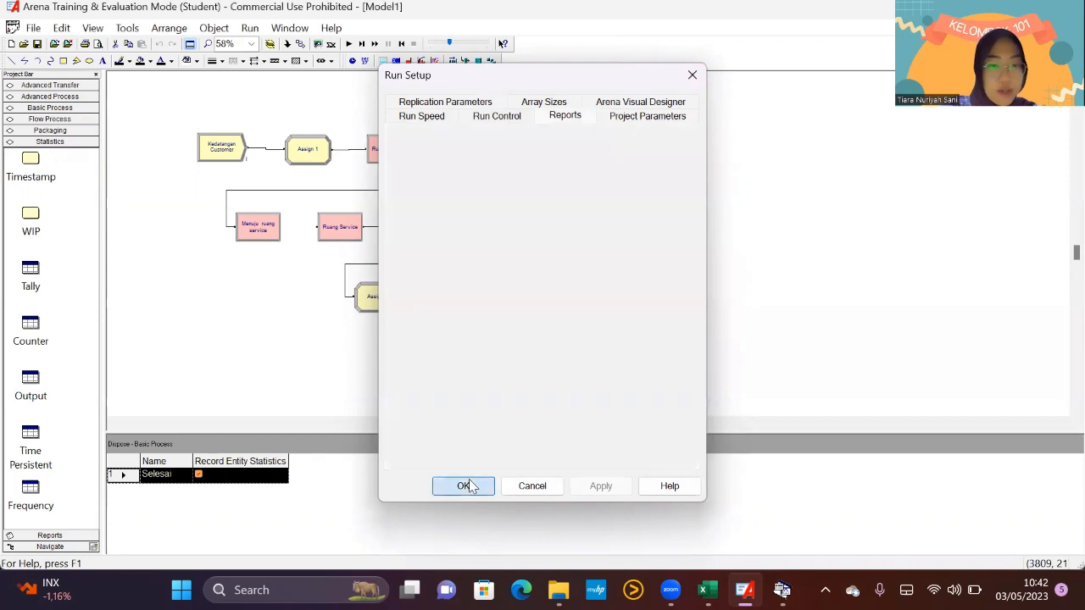
Run the simulation to completion and open its results report.
left_click(249, 28)
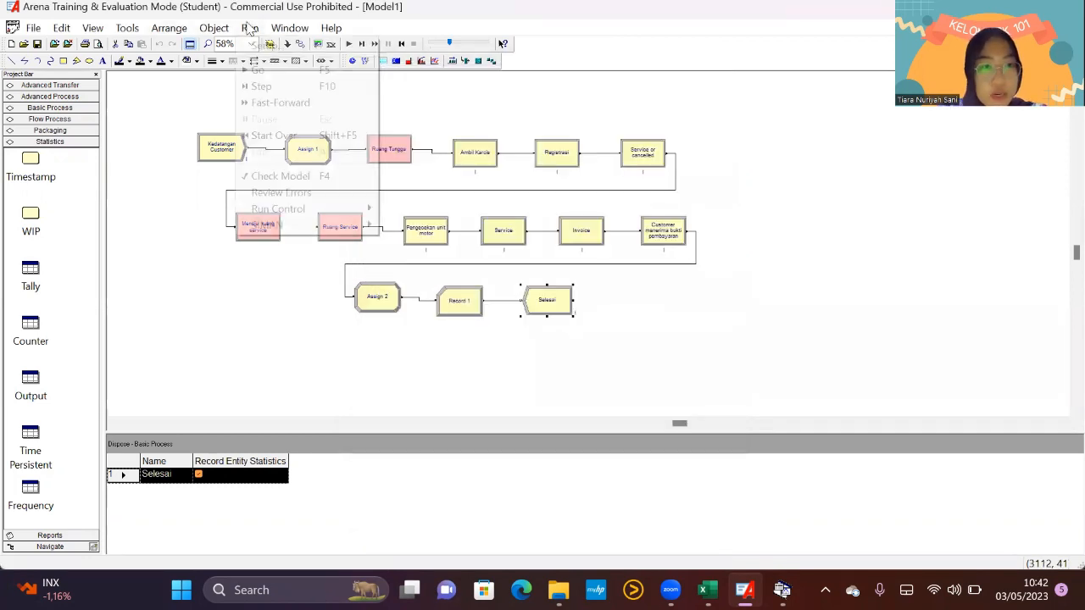
left_click(253, 64)
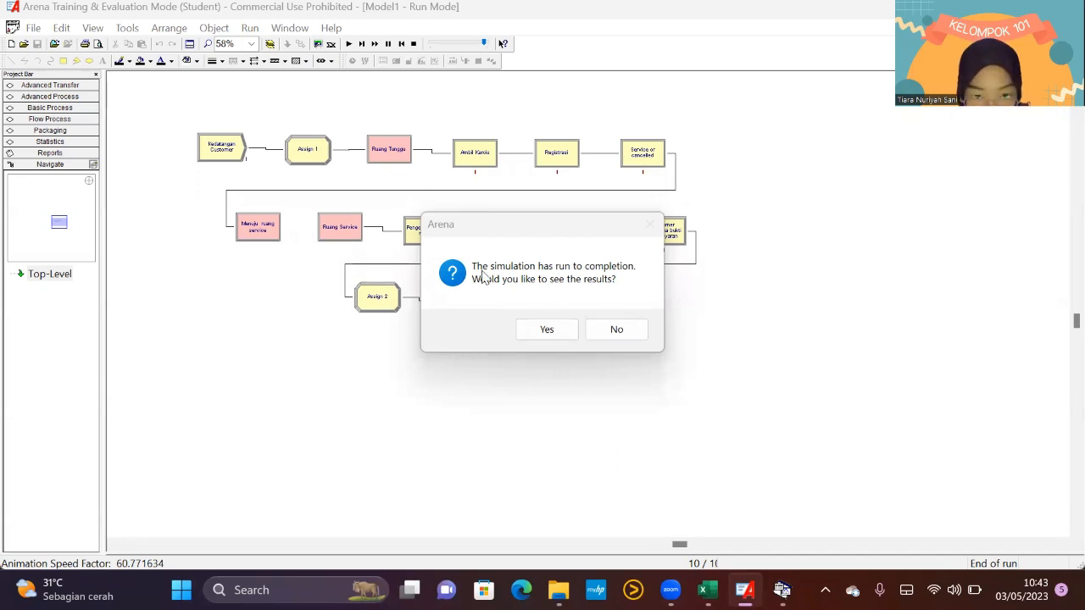
left_click(540, 332)
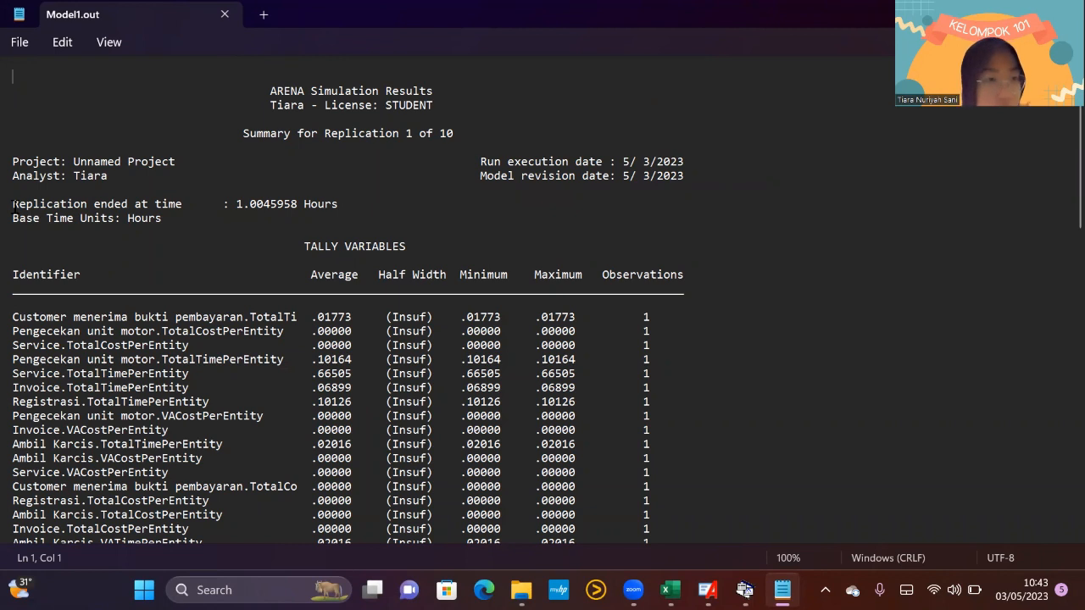
Examine the end times and tally variables of the first replications in the Model1.out report.
left_click(238, 205)
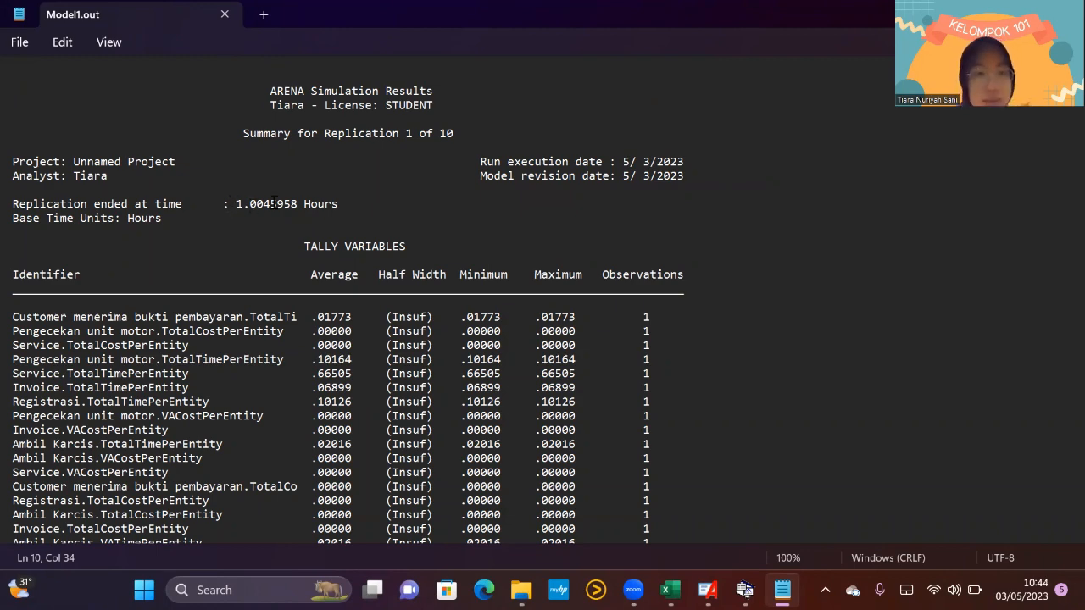
scroll(227, 212, "down", 20)
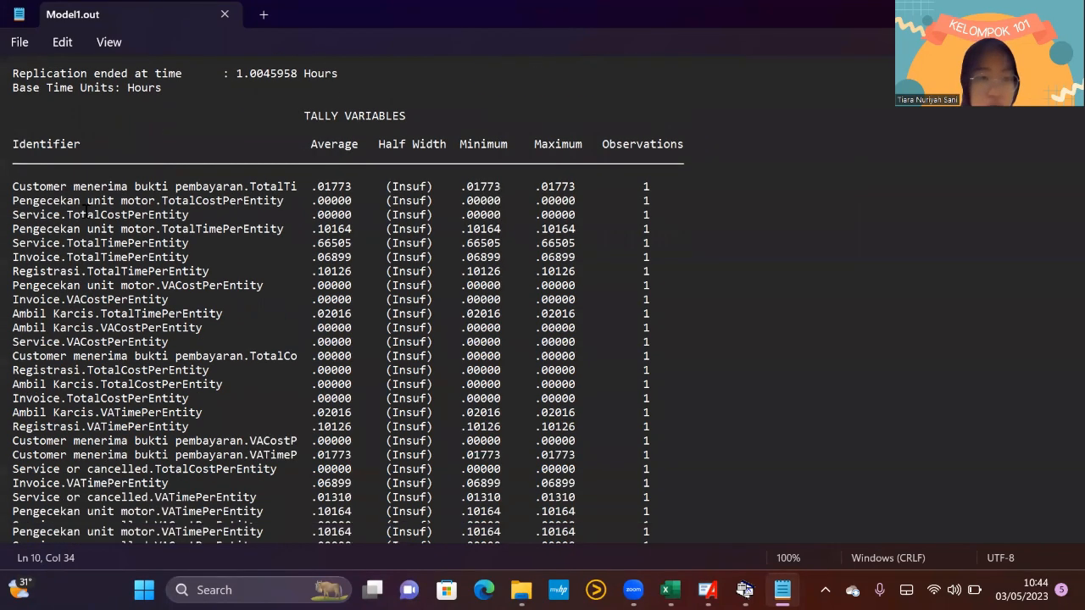
scroll(101, 243, "down", 20)
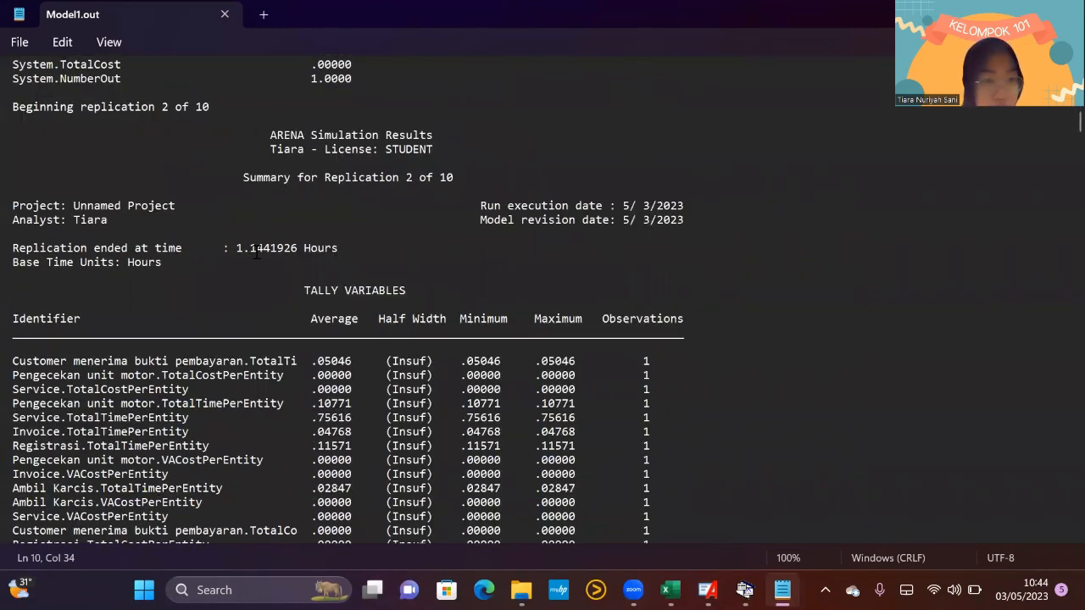
scroll(269, 255, "down", 20)
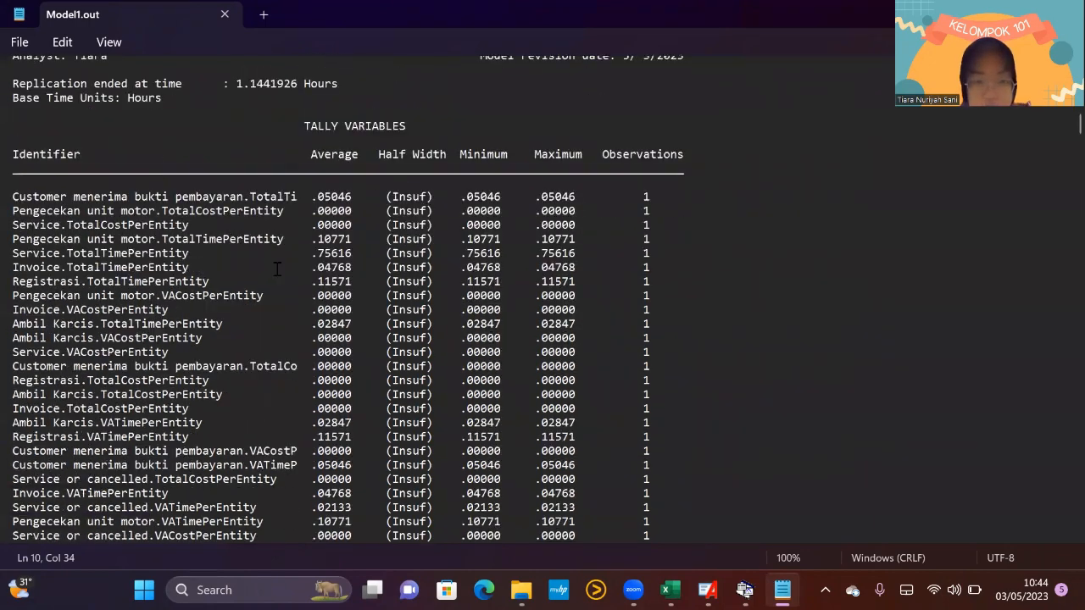
scroll(276, 274, "down", 15)
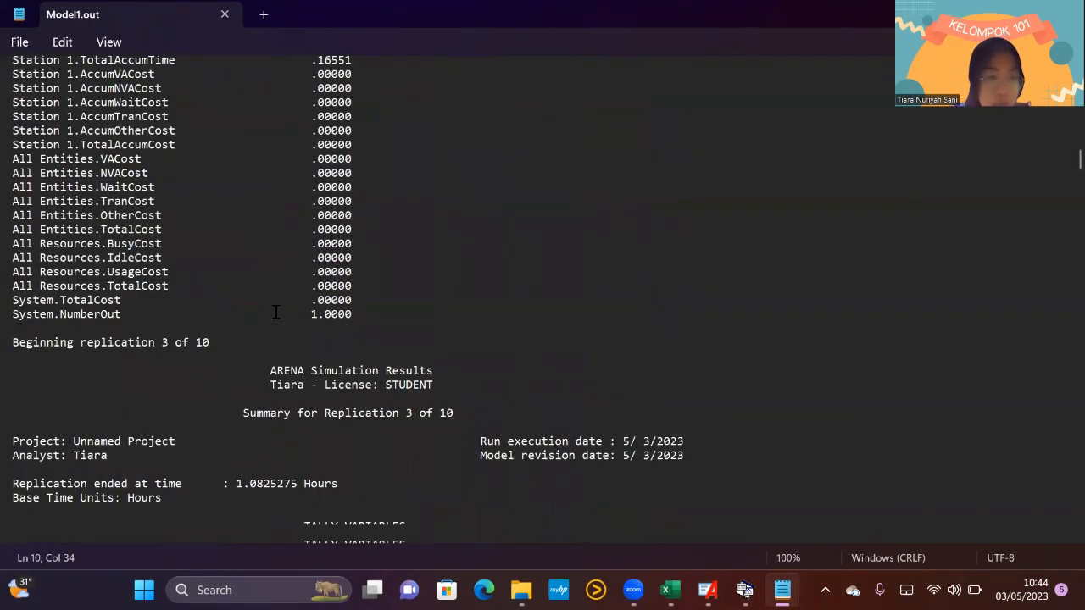
left_click_drag(233, 249, 380, 244)
left_click(358, 290)
scroll(358, 290, "down", 4)
scroll(358, 295, "down", 20)
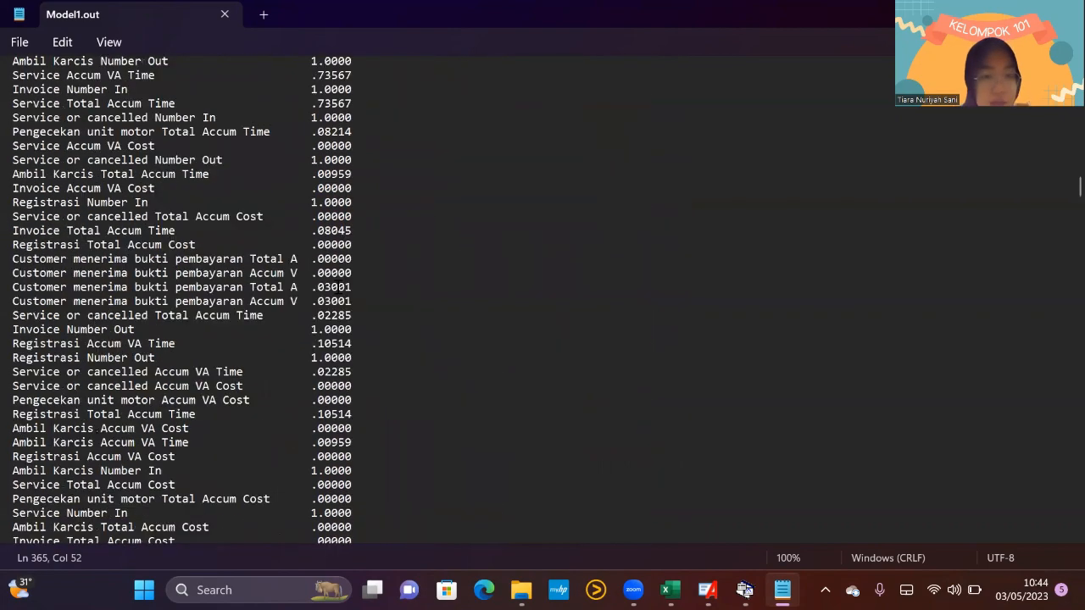
scroll(337, 284, "up", 3)
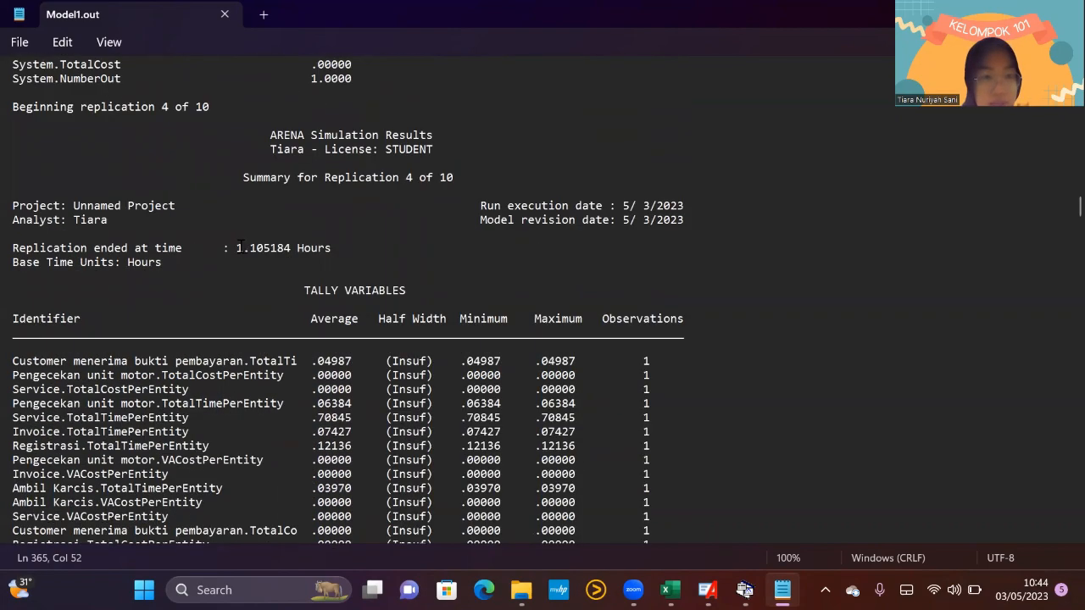
left_click_drag(237, 246, 339, 247)
scroll(352, 269, "down", 1)
scroll(352, 269, "down", 20)
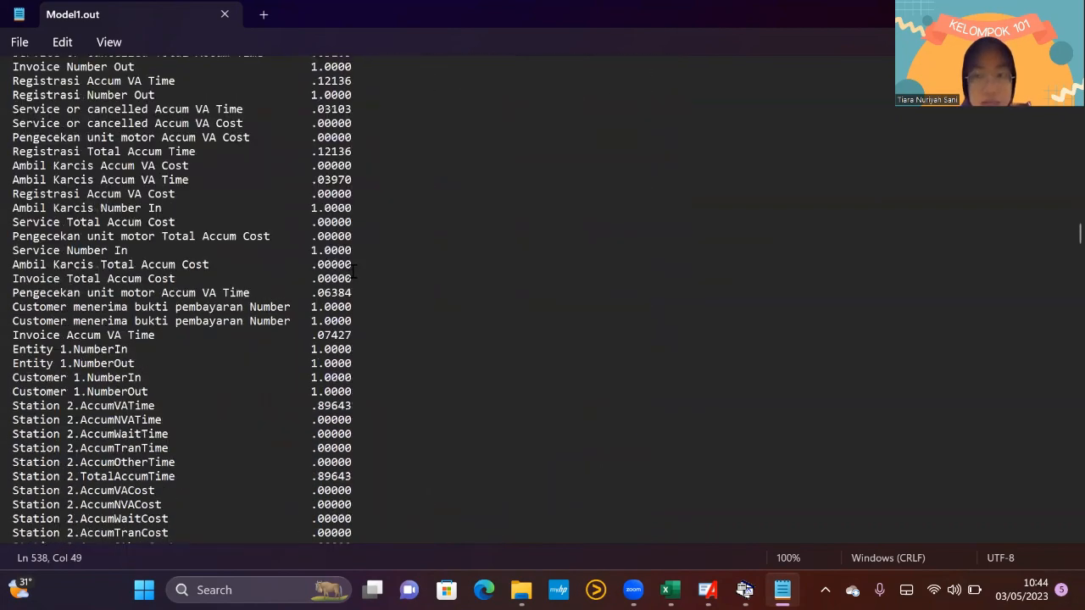
scroll(1057, 258, "down", 7)
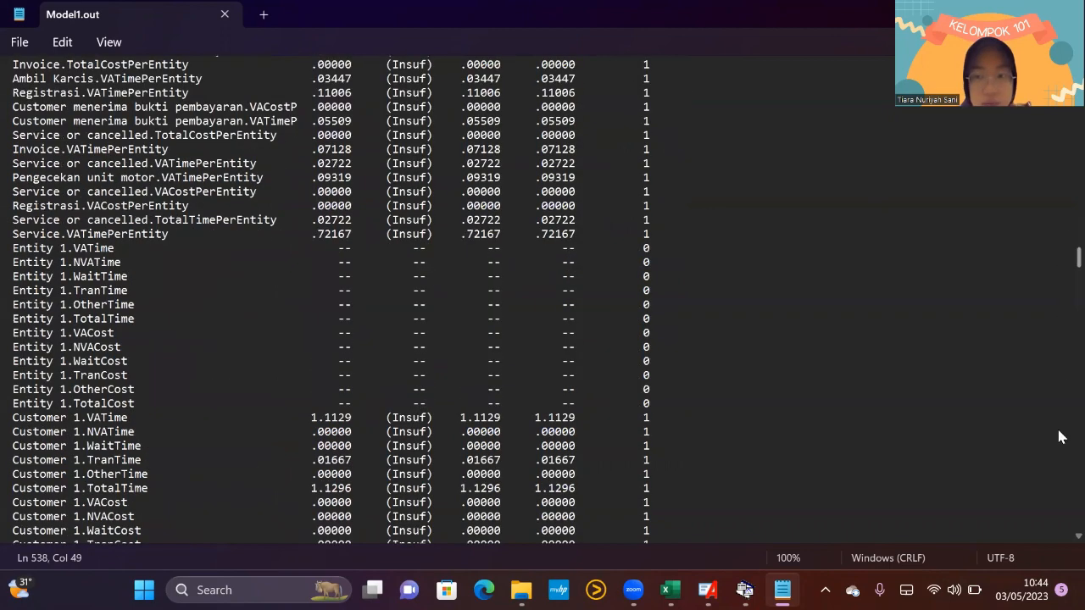
Examine the output summary for all 10 replications and the end time of replication 10 in the report.
scroll(1059, 431, "down", 20)
scroll(692, 322, "down", 20)
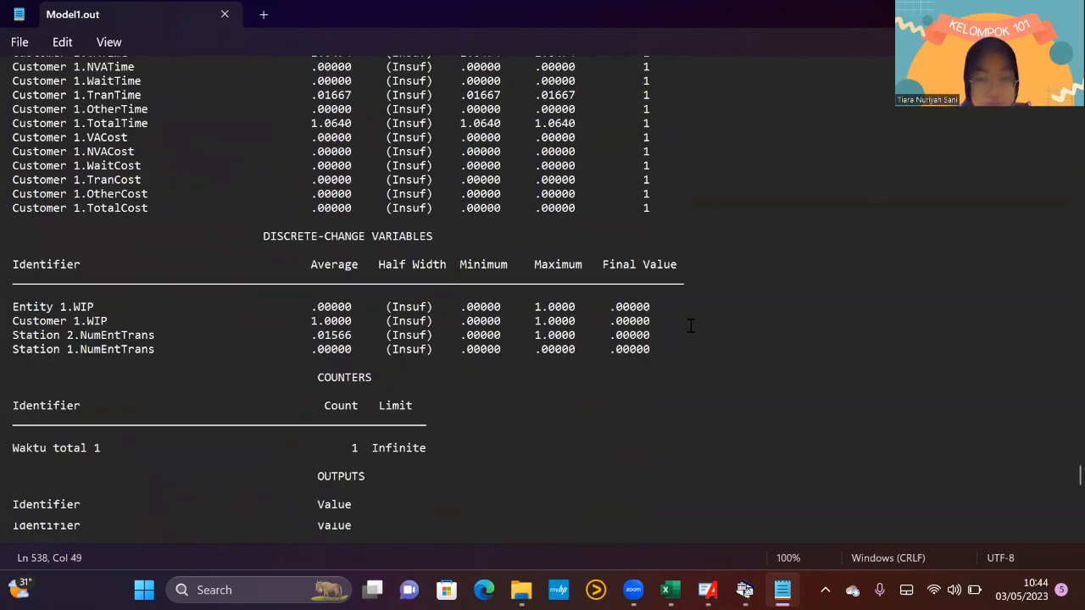
scroll(685, 322, "down", 6)
scroll(685, 322, "up", 4)
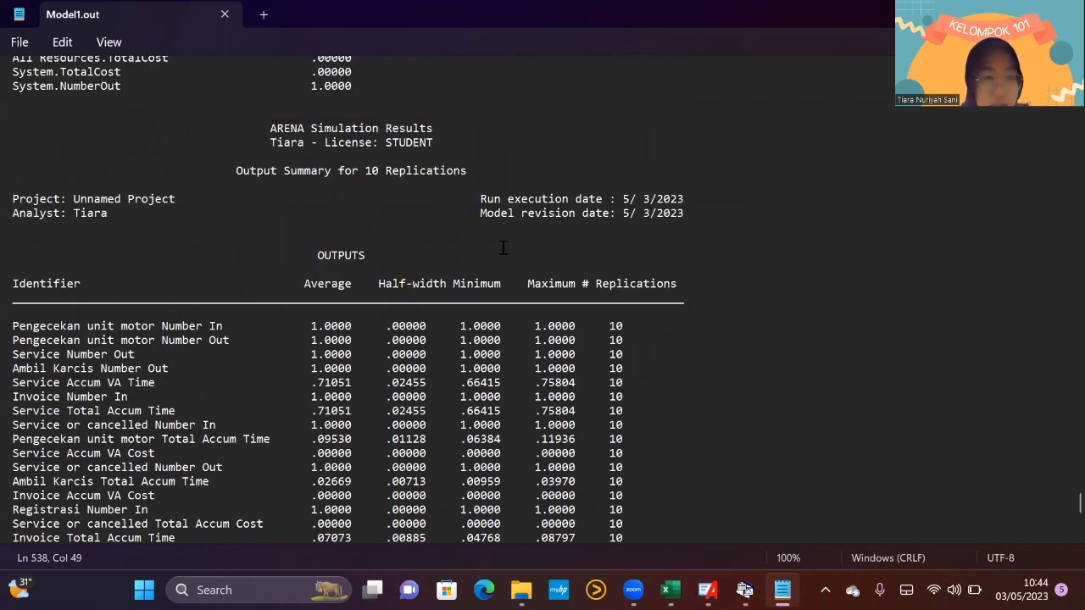
scroll(514, 258, "up", 4)
scroll(514, 259, "up", 1)
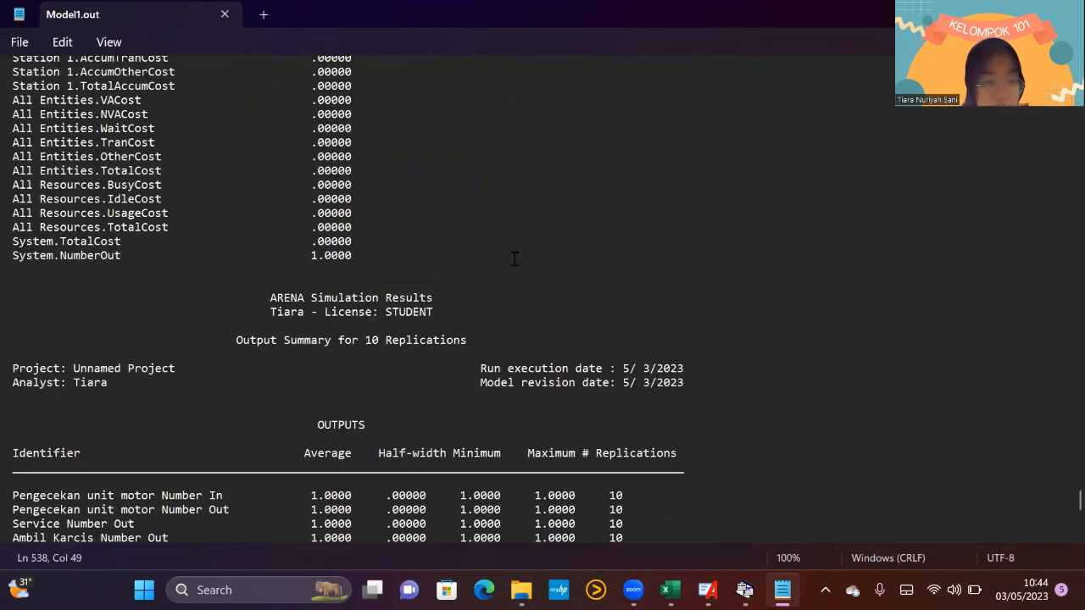
scroll(514, 259, "up", 8)
scroll(514, 259, "down", 18)
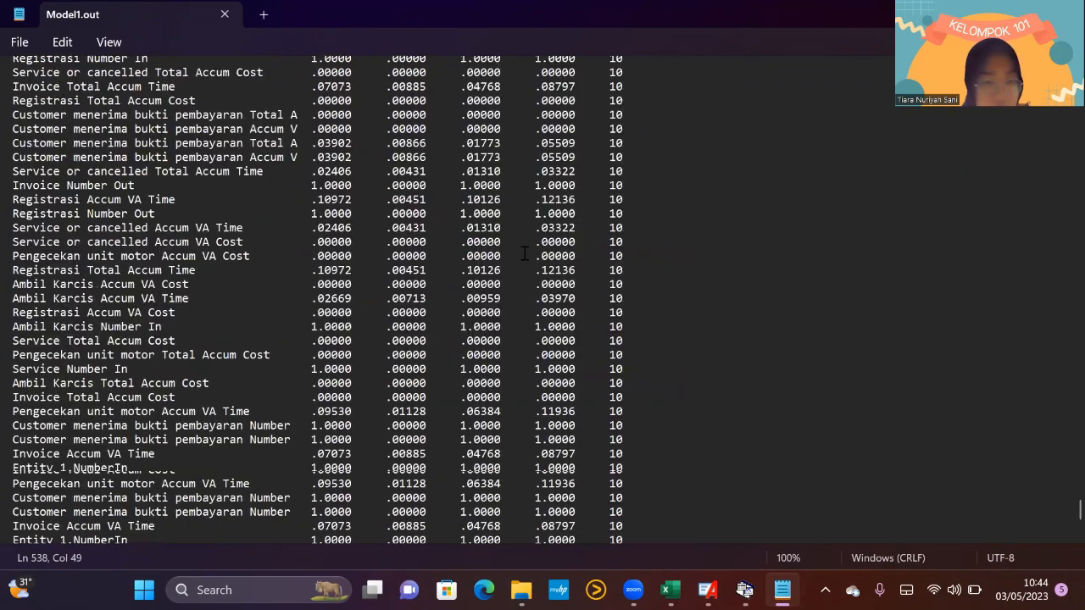
scroll(525, 255, "up", 20)
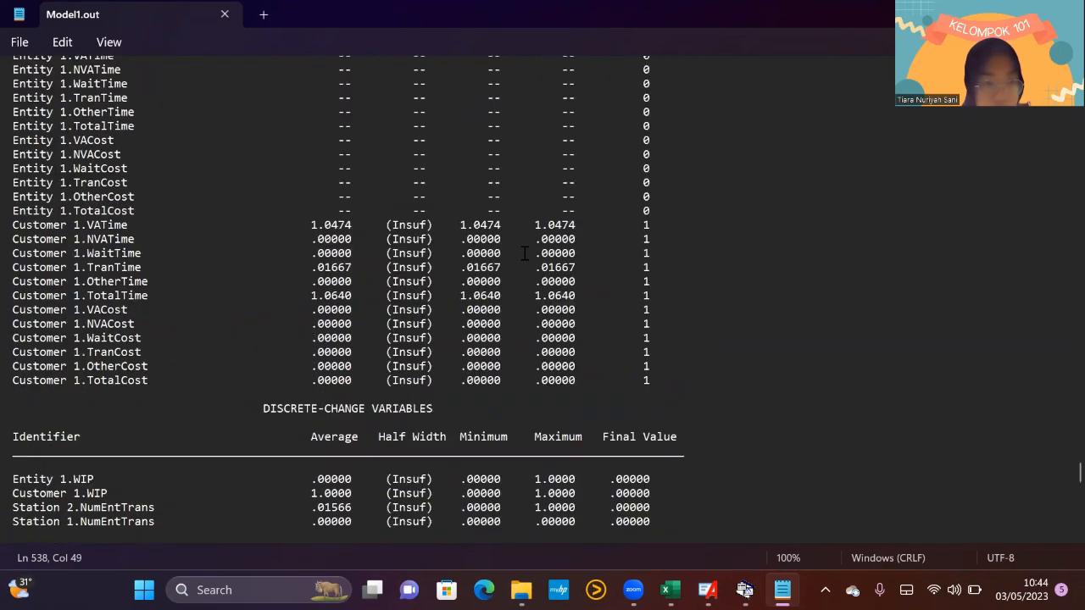
scroll(525, 255, "up", 20)
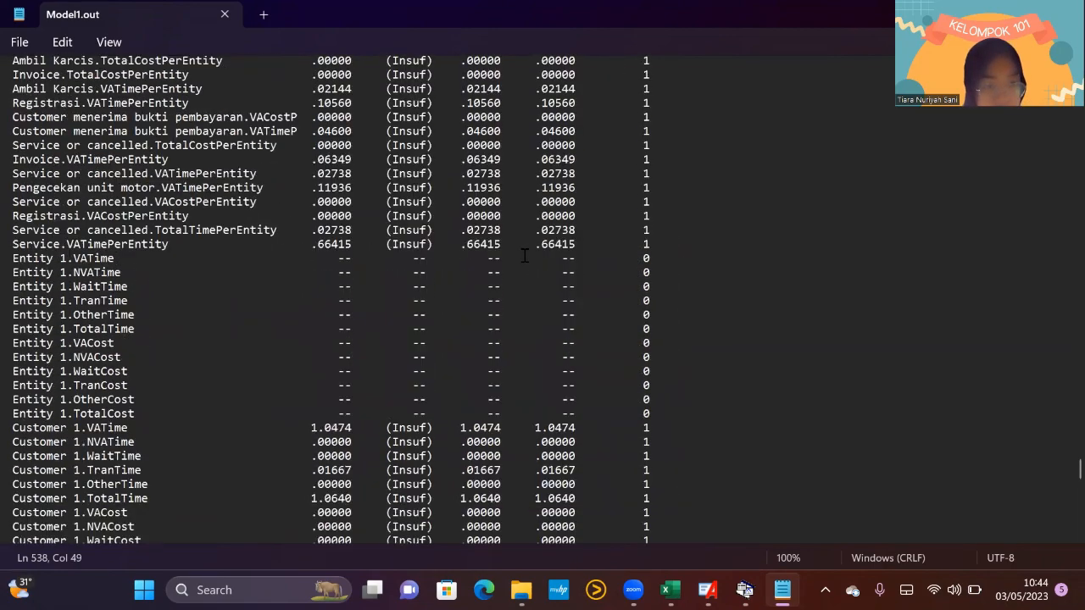
scroll(525, 255, "up", 10)
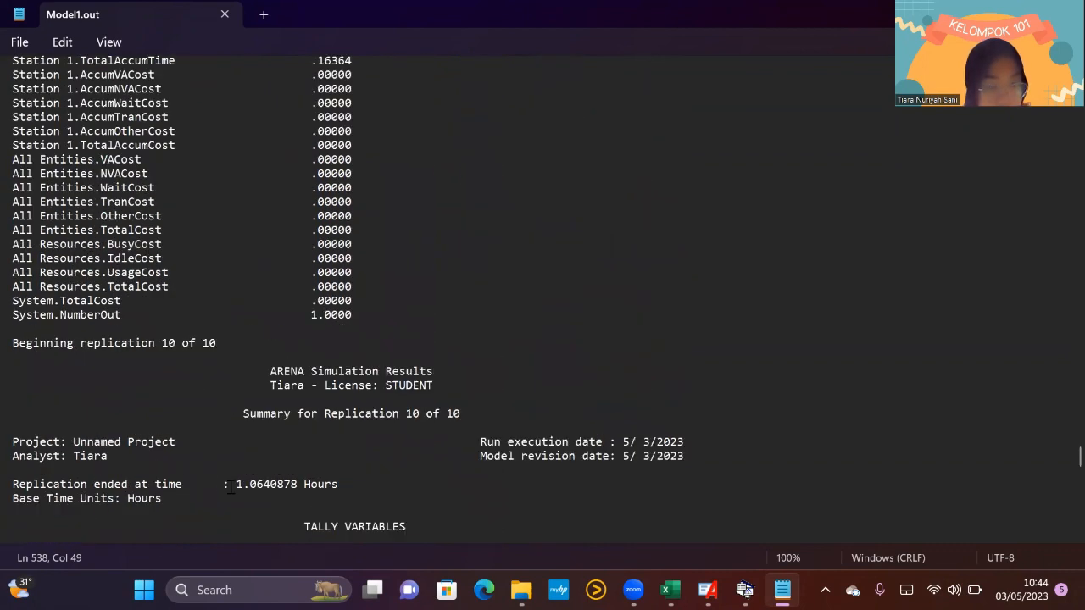
left_click(241, 484)
left_click(261, 472)
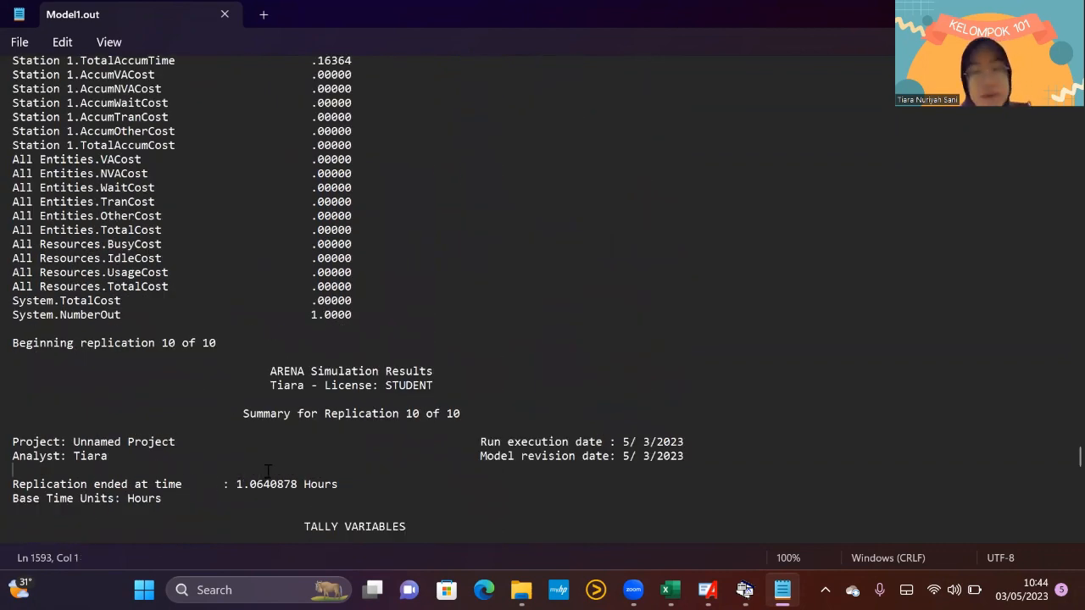
scroll(449, 339, "down", 3)
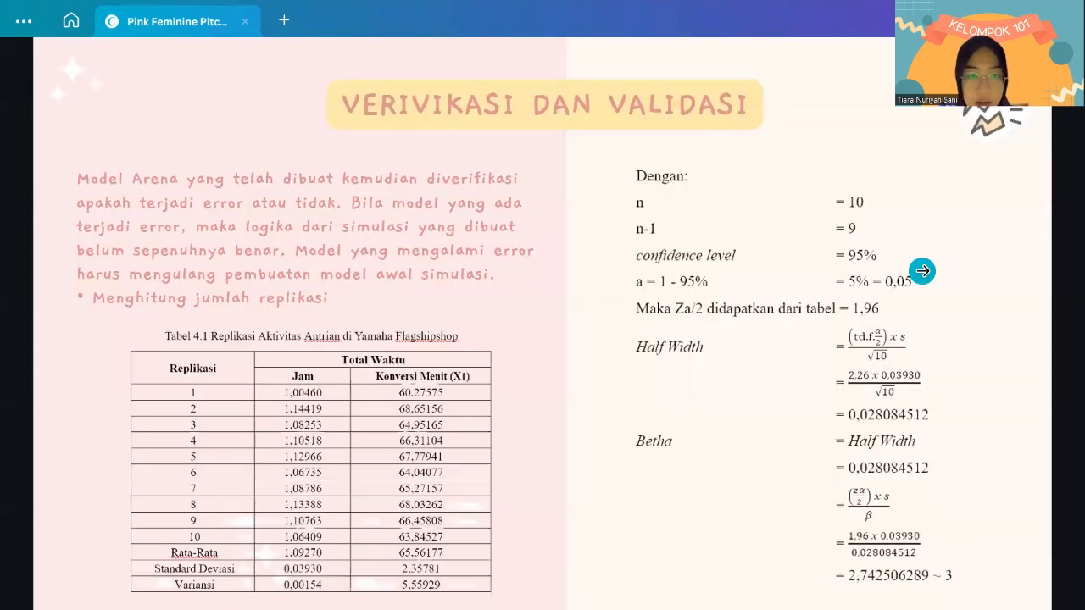
left_click(921, 265)
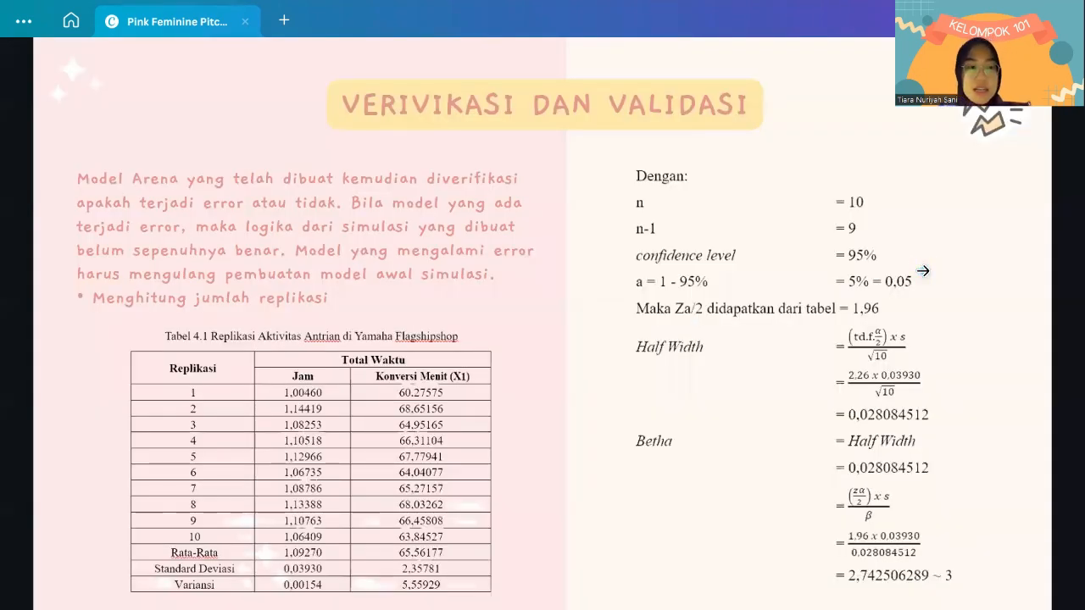